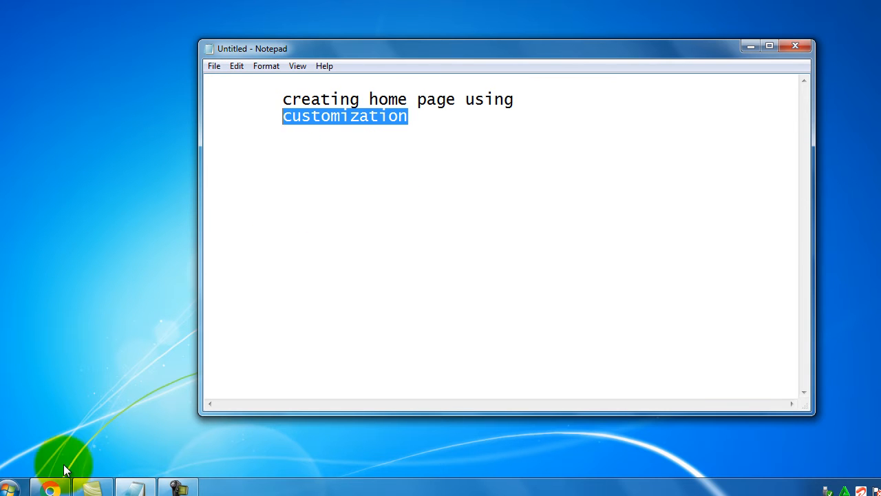
- Bring Chrome, showing the Google home page, in front of Notepad
{"action": "left_click", "coordinate": [56, 487]}
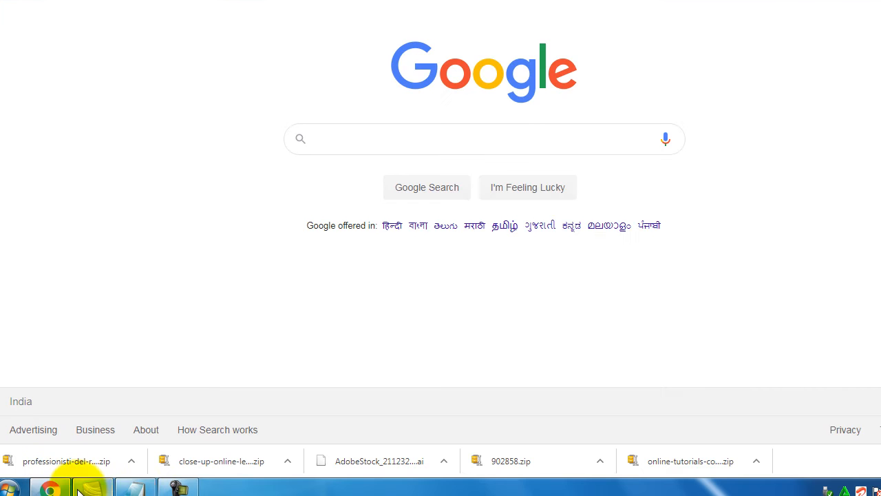
- Restore Chrome to a smaller window, widen it to the screen edge and reposition it
{"action": "left_click", "coordinate": [132, 487]}
{"action": "left_click", "coordinate": [880, 2]}
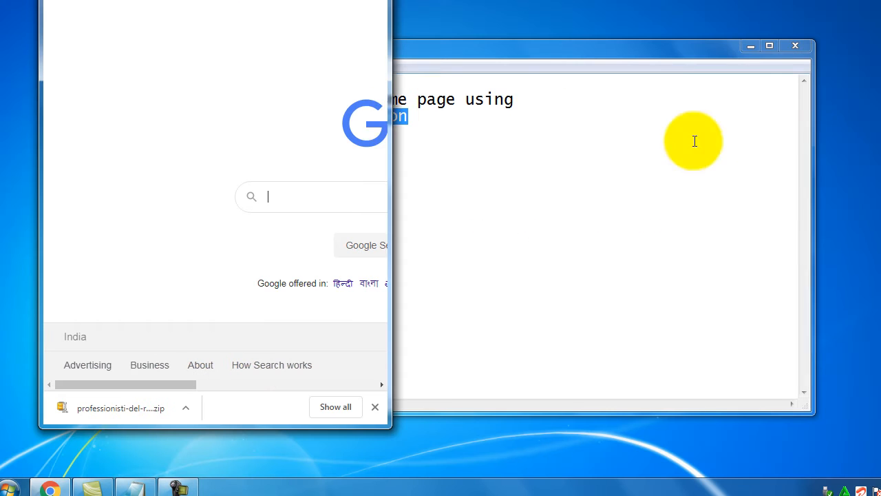
{"action": "left_click_drag", "start_coordinate": [391, 110], "coordinate": [878, 111]}
{"action": "left_click_drag", "start_coordinate": [448, 0], "coordinate": [422, 3]}
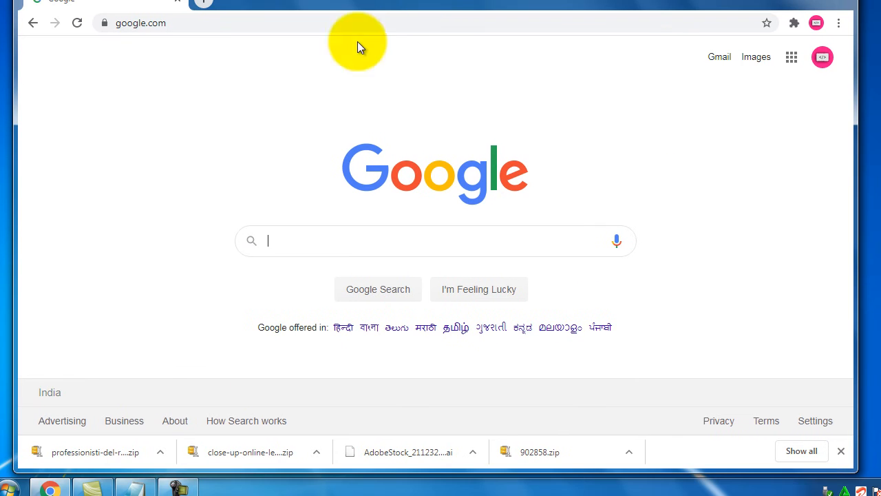
- Launch the XAMPP control panel from the Start menu and bring Notepad back to the front
{"action": "left_click", "coordinate": [10, 487]}
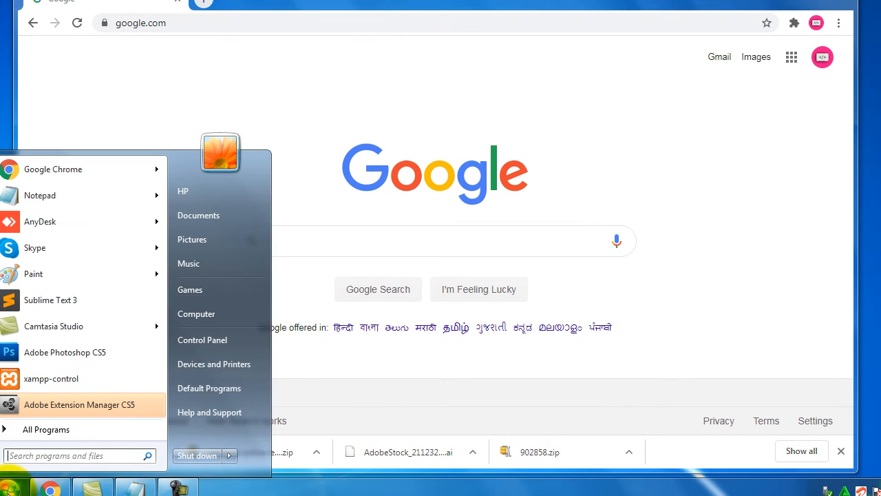
{"action": "left_click", "coordinate": [101, 382]}
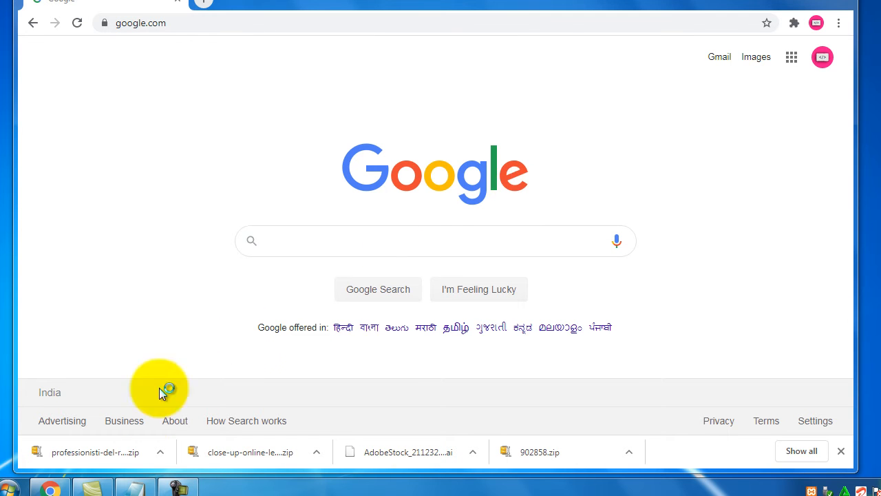
{"action": "left_click", "coordinate": [132, 489]}
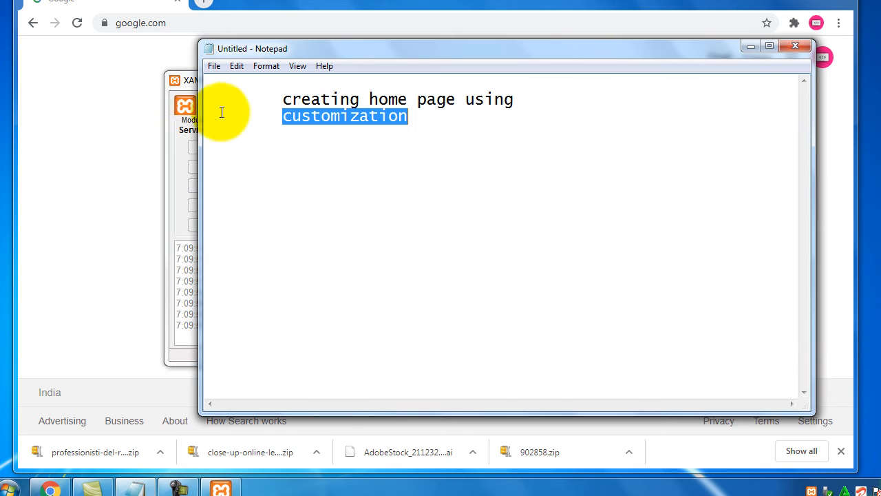
- Start Apache and MySQL (ports 80, 443, 3306), then close the XAMPP Control Panel
{"action": "left_click", "coordinate": [183, 80]}
{"action": "left_click", "coordinate": [404, 146]}
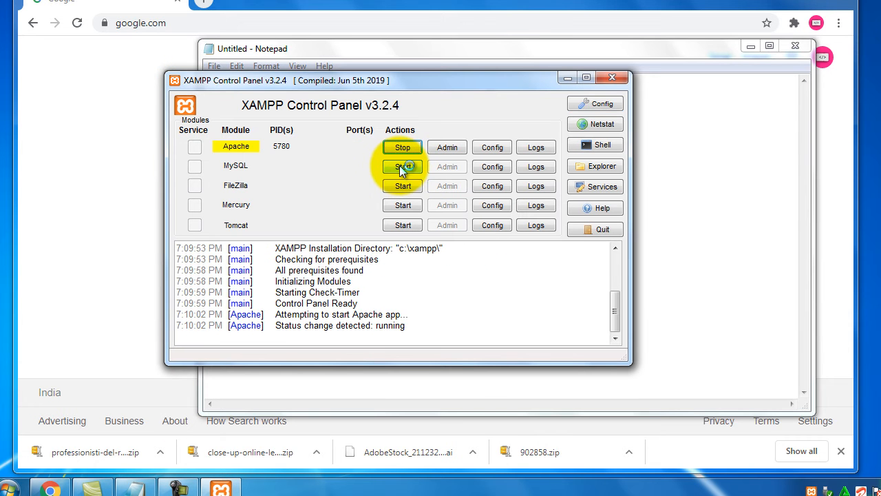
{"action": "left_click", "coordinate": [403, 168]}
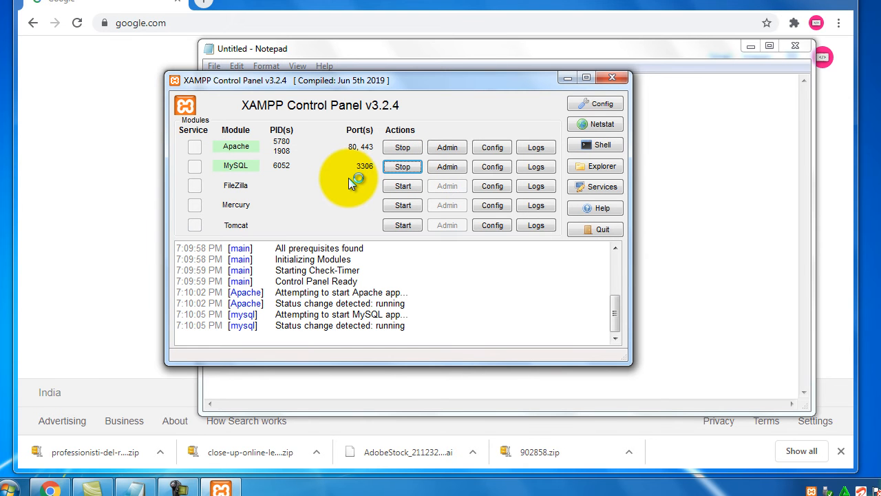
{"action": "left_click", "coordinate": [609, 77]}
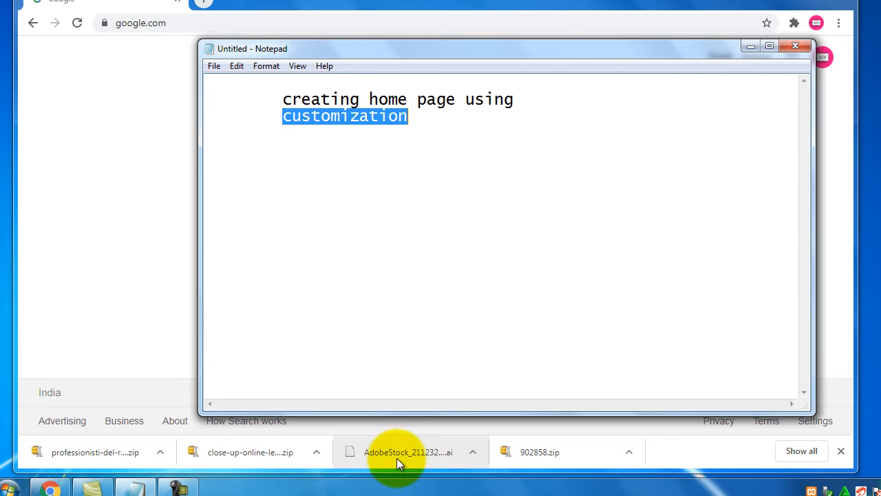
- Load localhost, open the wordpress/ folder and scroll through the Optimizer-themed 'mohan' home page
{"action": "left_click", "coordinate": [314, 19]}
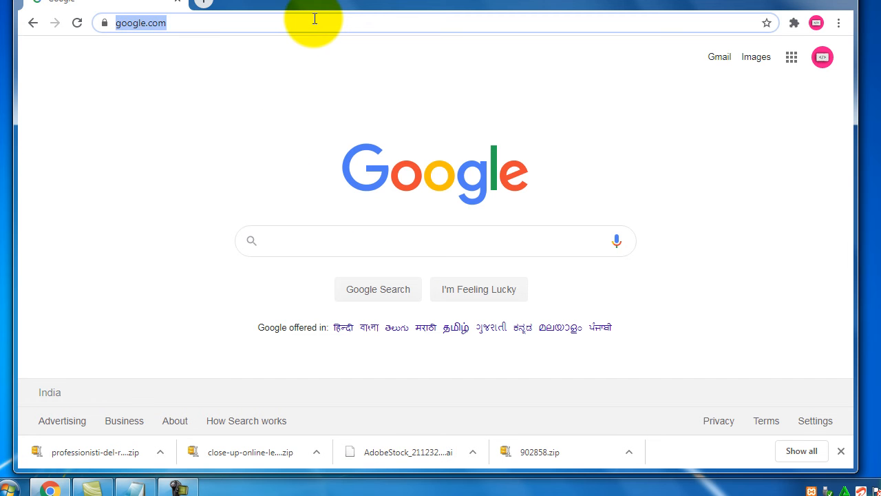
{"action": "type", "text": "localhost"}
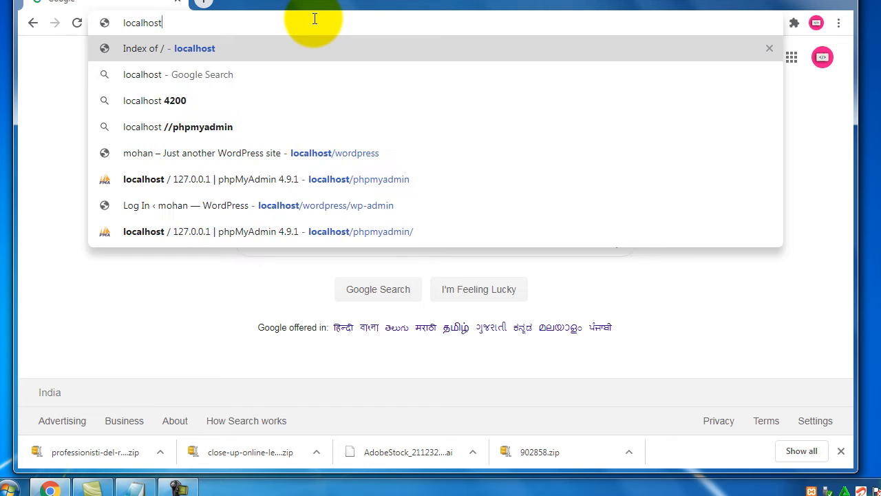
{"action": "key", "text": "Return"}
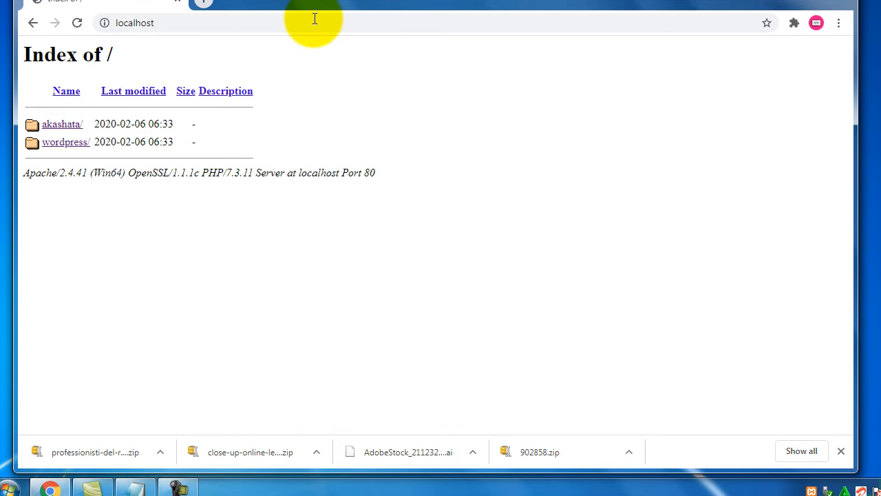
{"action": "left_click", "coordinate": [80, 146]}
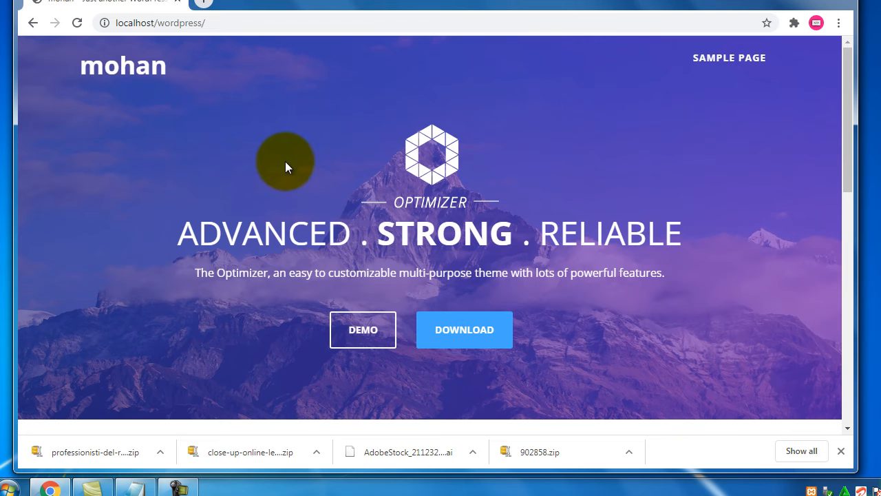
{"action": "scroll", "coordinate": [311, 153], "scroll_direction": "down", "scroll_amount": 5}
{"action": "scroll", "coordinate": [313, 158], "scroll_direction": "down", "scroll_amount": 5}
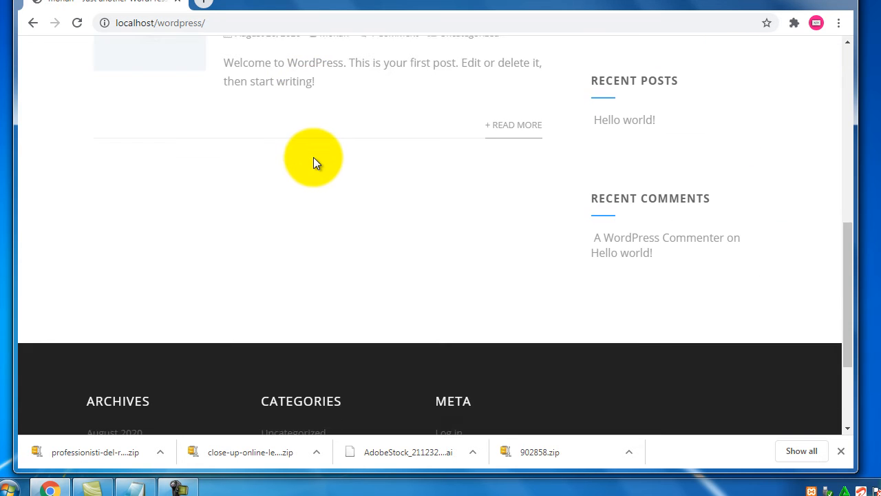
{"action": "scroll", "coordinate": [315, 160], "scroll_direction": "up", "scroll_amount": 15}
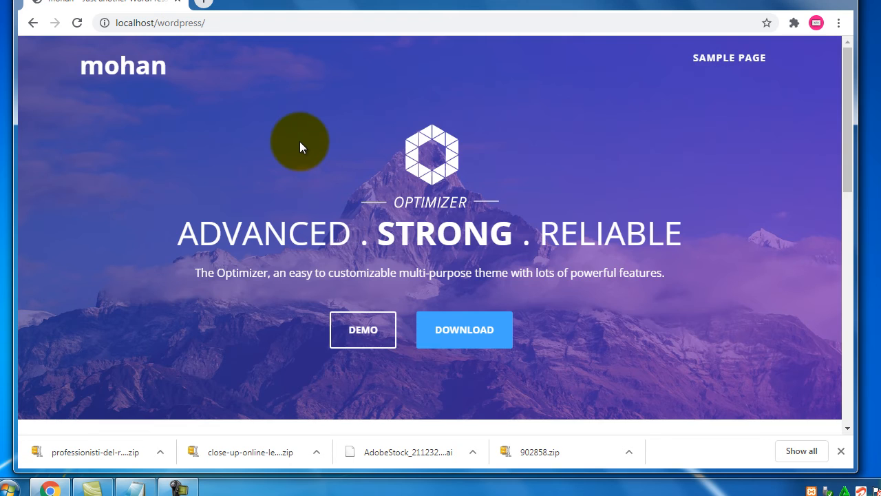
{"action": "scroll", "coordinate": [298, 143], "scroll_direction": "down", "scroll_amount": 6}
{"action": "scroll", "coordinate": [296, 144], "scroll_direction": "up", "scroll_amount": 8}
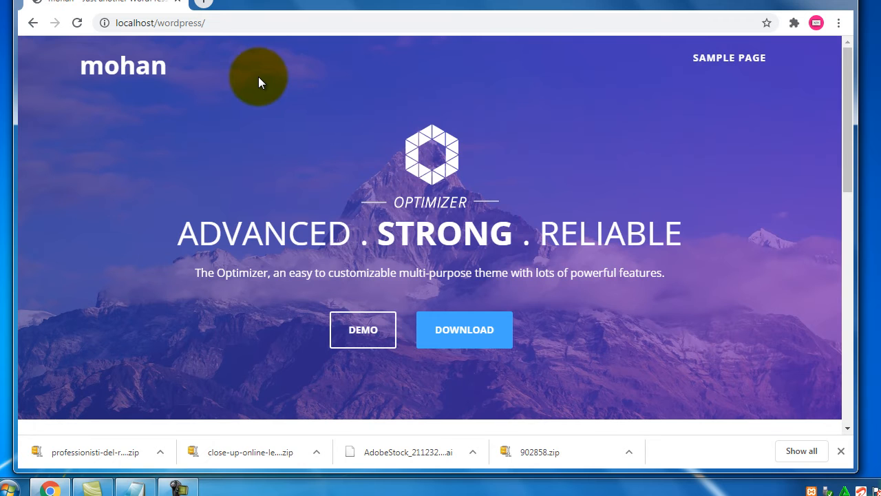
- Start an indented 'header' line below 'customization' in Notepad
{"action": "left_click", "coordinate": [131, 488]}
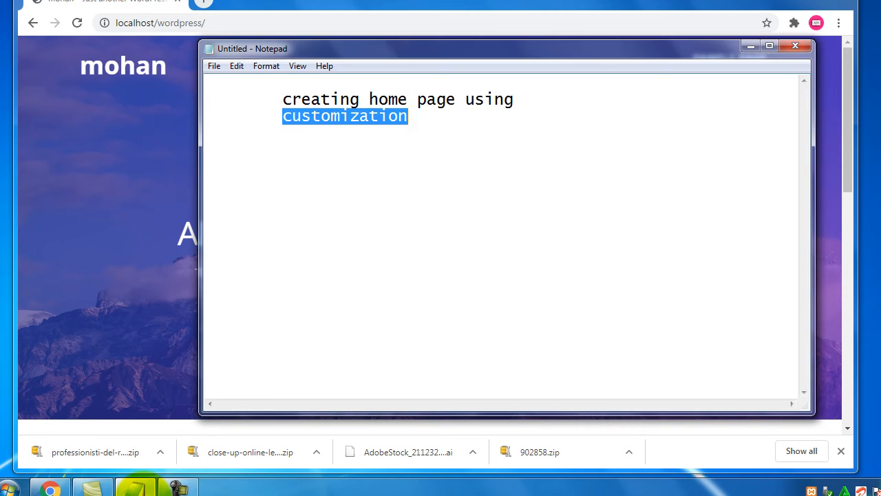
{"action": "left_click", "coordinate": [436, 114]}
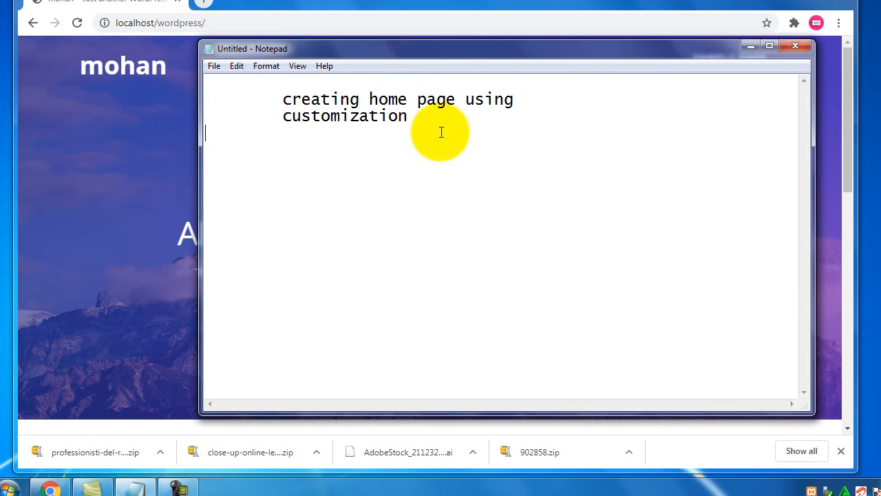
{"action": "key", "text": "Return"}
{"action": "key", "text": "Tab"}
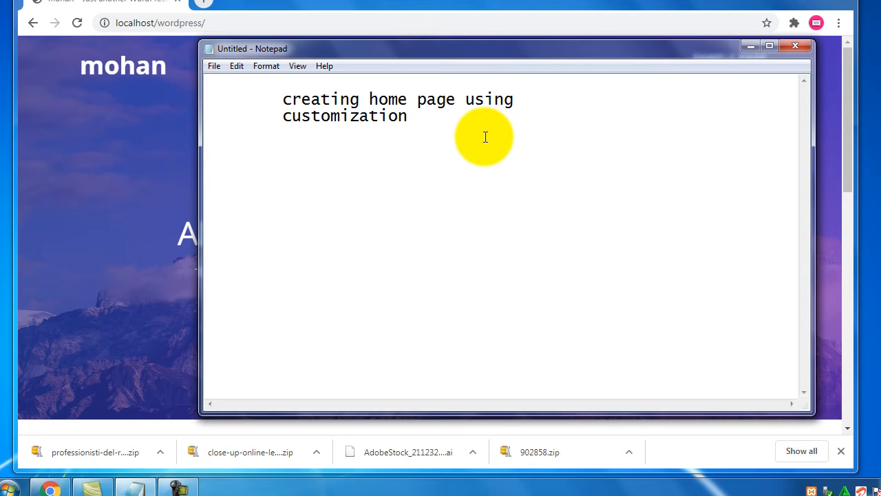
{"action": "type", "text": "hom"}
{"action": "key", "text": "BackSpace"}
{"action": "key", "text": "BackSpace"}
{"action": "key", "text": "BackSpace"}
{"action": "type", "text": "header"}
{"action": "key", "text": "Return"}
- Add indented 'body' and 'footer section' lines below the header line
{"action": "key", "text": "Tab"}
{"action": "key", "text": "Return"}
{"action": "key", "text": "Tab"}
{"action": "type", "text": "body"}
{"action": "key", "text": "Tab"}
{"action": "key", "text": "Return"}
{"action": "key", "text": "Return"}
{"action": "key", "text": "Tab"}
{"action": "type", "text": "footer se"}
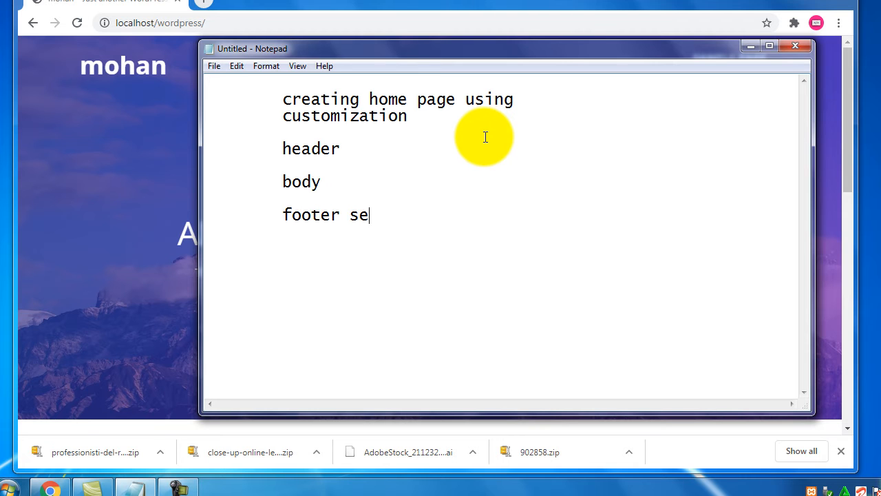
{"action": "type", "text": "ction"}
- Append 'section' to the header and body lines and add ':-' after customization
{"action": "left_click", "coordinate": [420, 149]}
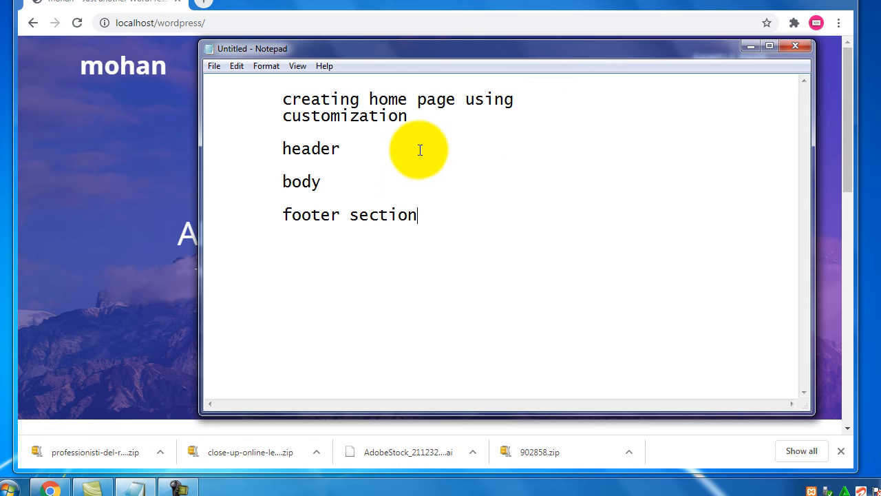
{"action": "type", "text": "section"}
{"action": "key", "text": "Down"}
{"action": "key", "text": "Down"}
{"action": "key", "text": "End"}
{"action": "type", "text": "section"}
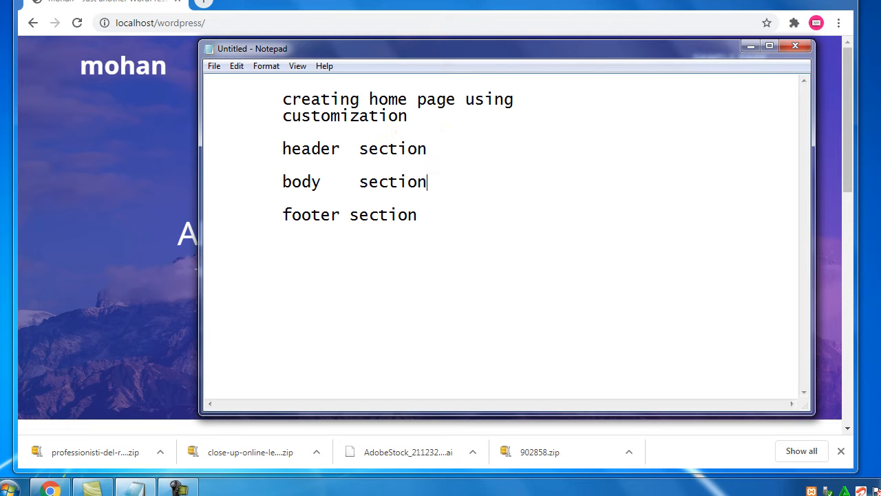
{"action": "left_click", "coordinate": [525, 103]}
{"action": "key", "text": "Return"}
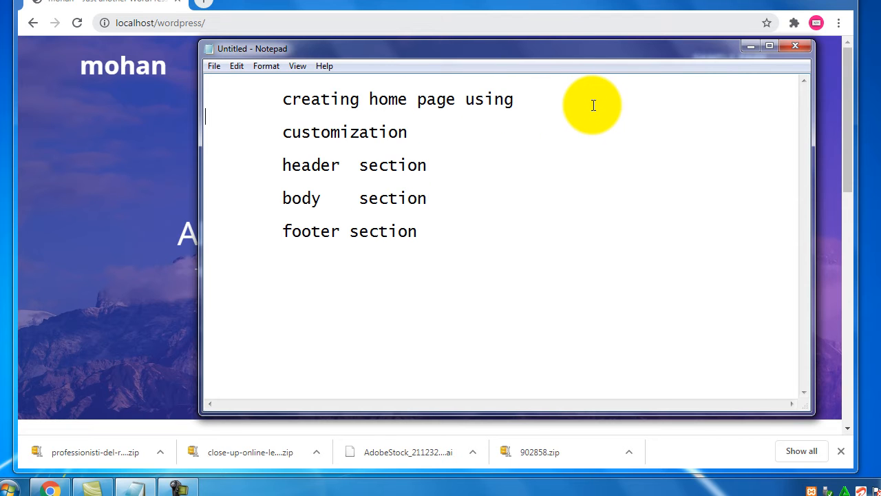
{"action": "left_click", "coordinate": [479, 128]}
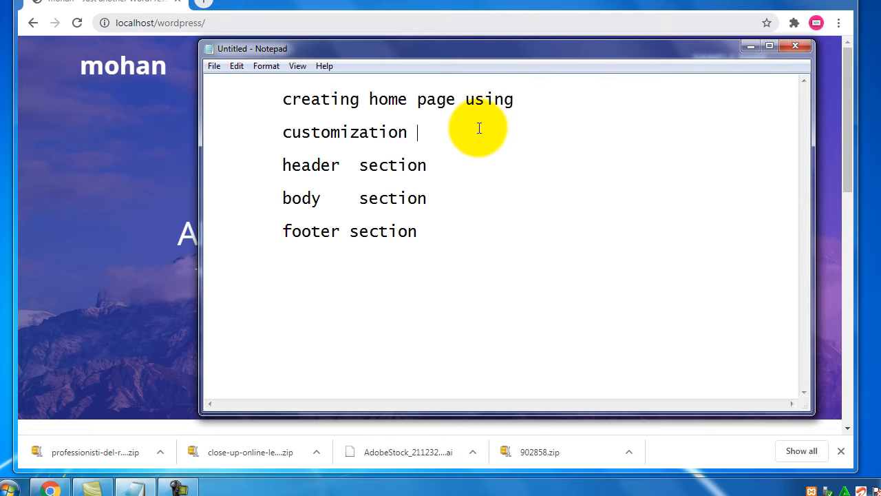
{"action": "type", "text": ":-"}
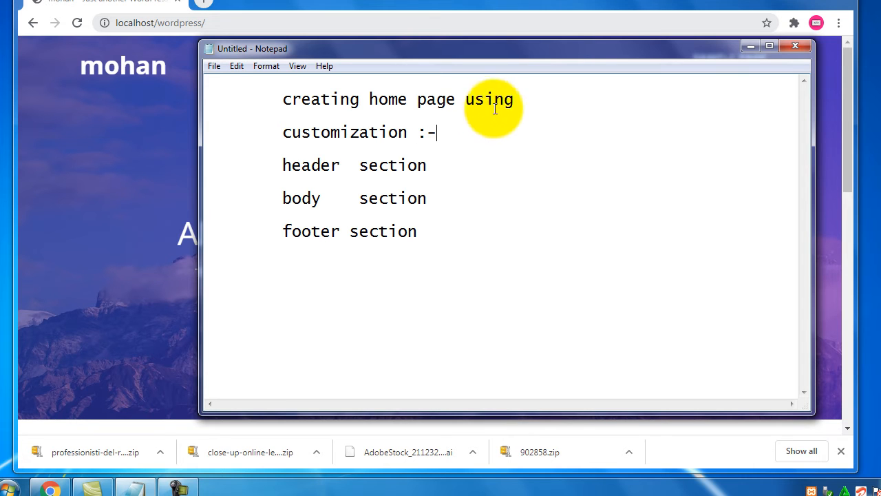
{"action": "left_click", "coordinate": [491, 165]}
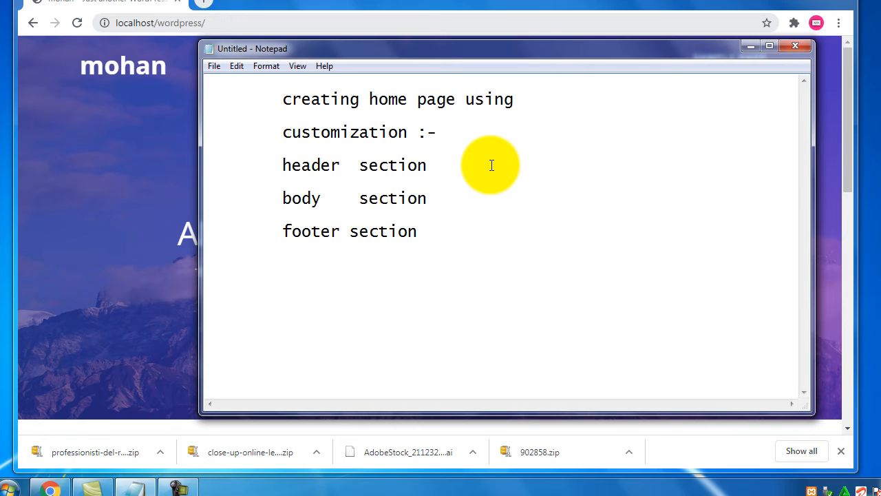
- Add dash items 'logo' and 'navigation' under header section
{"action": "key", "text": "Return"}
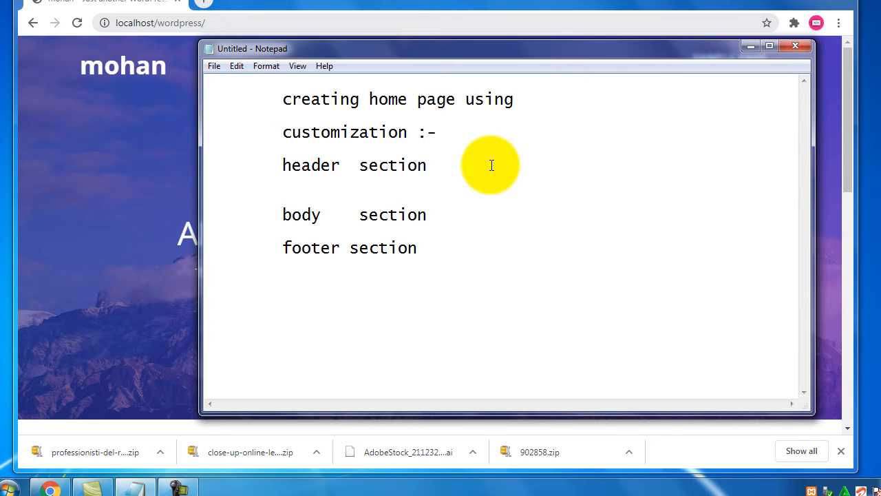
{"action": "type", "text": "-"}
{"action": "key", "text": "Tab"}
{"action": "type", "text": "o"}
{"action": "key", "text": "BackSpace"}
{"action": "type", "text": "logo"}
{"action": "key", "text": "Return"}
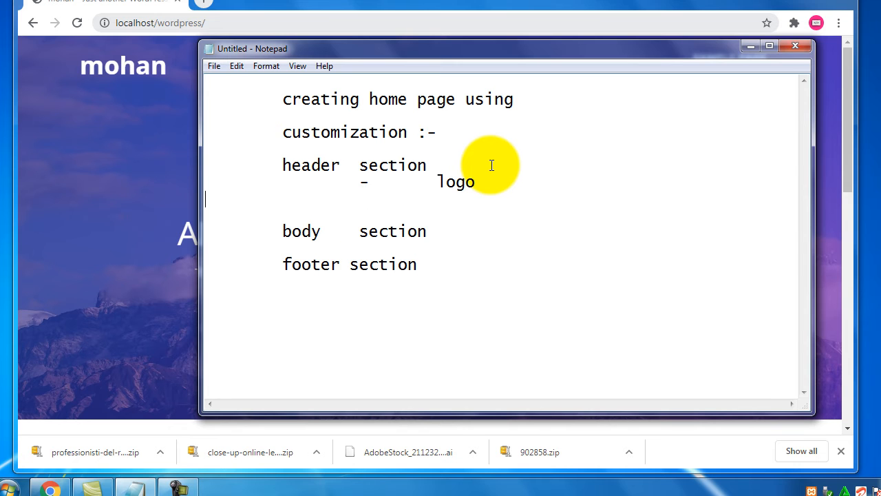
{"action": "key", "text": "Tab"}
{"action": "type", "text": "-"}
{"action": "key", "text": "Tab"}
{"action": "type", "text": "navigation"}
- Add dash items 'image/ slider' and 'social icons', then highlight those lines
{"action": "key", "text": "Return"}
{"action": "key", "text": "Tab"}
{"action": "key", "text": "Tab"}
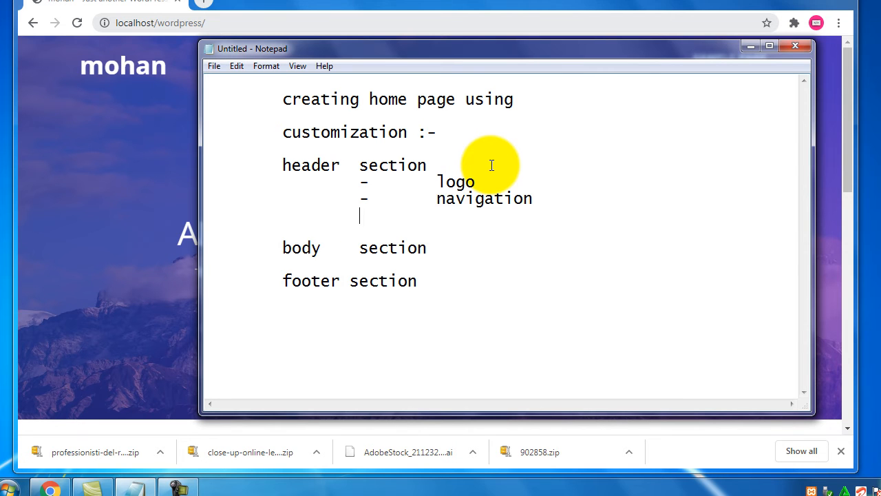
{"action": "type", "text": "-"}
{"action": "key", "text": "Tab"}
{"action": "type", "text": "image/ slider"}
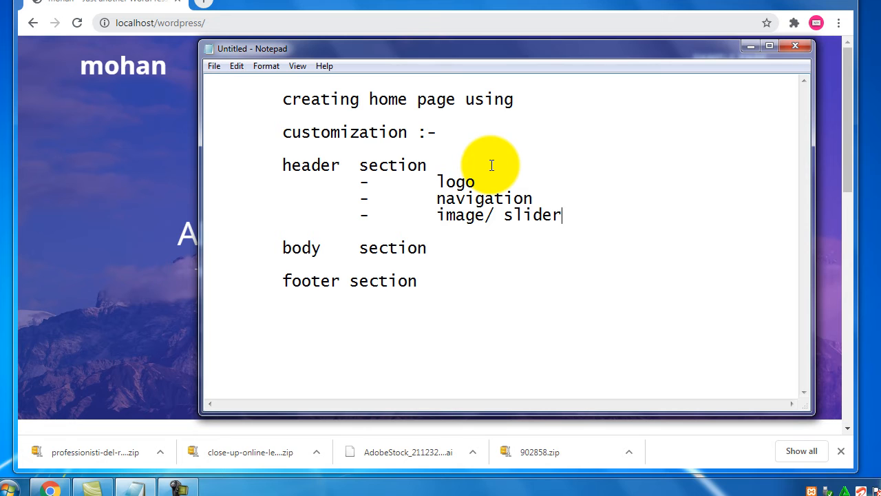
{"action": "key", "text": "Return"}
{"action": "key", "text": "Tab"}
{"action": "key", "text": "Tab"}
{"action": "type", "text": "-"}
{"action": "key", "text": "Tab"}
{"action": "type", "text": "social icons"}
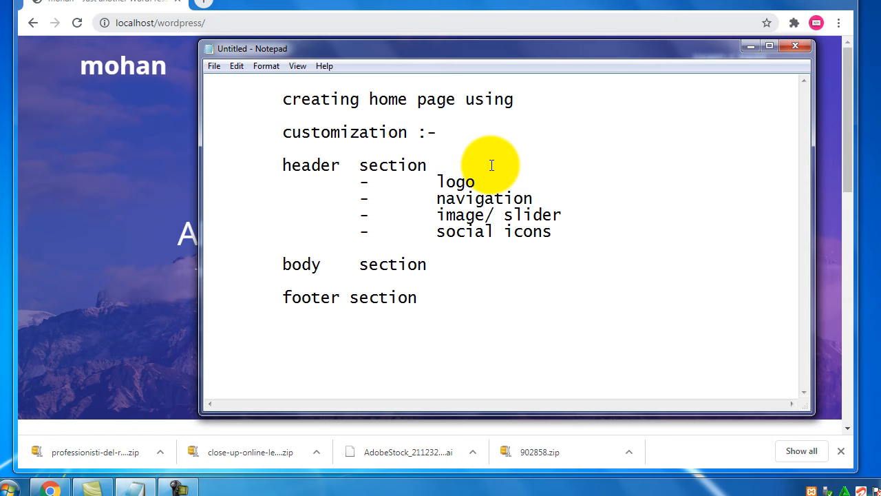
{"action": "key", "text": "Down"}
{"action": "key", "text": "shift+Up"}
{"action": "key", "text": "shift+Up"}
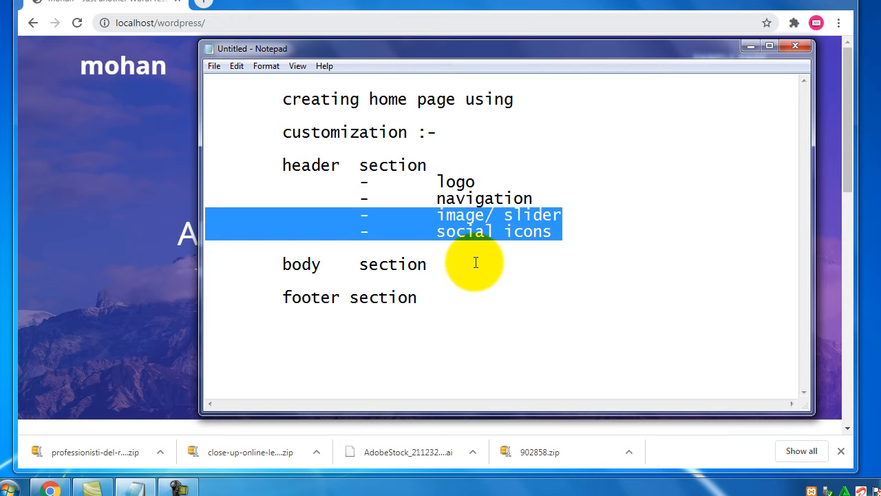
- Highlight header, logo, the header item list and the customization heading to review the outline
{"action": "double_click", "coordinate": [320, 170]}
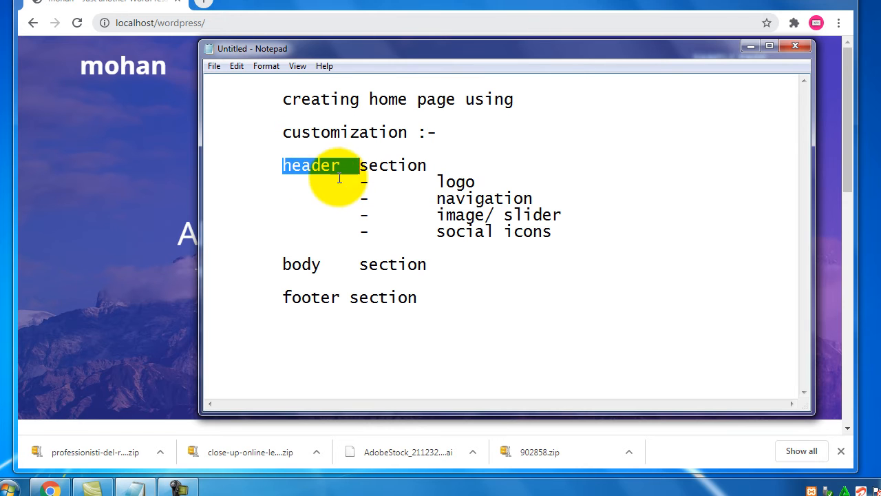
{"action": "double_click", "coordinate": [456, 183]}
{"action": "left_click_drag", "start_coordinate": [594, 235], "coordinate": [365, 189]}
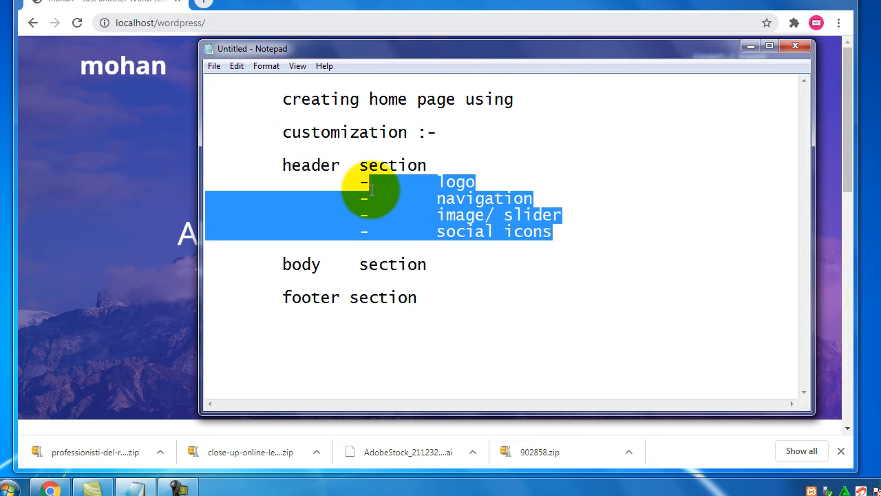
{"action": "left_click", "coordinate": [329, 166]}
{"action": "double_click", "coordinate": [329, 166]}
{"action": "left_click_drag", "start_coordinate": [554, 232], "coordinate": [389, 195]}
{"action": "left_click_drag", "start_coordinate": [281, 132], "coordinate": [427, 136]}
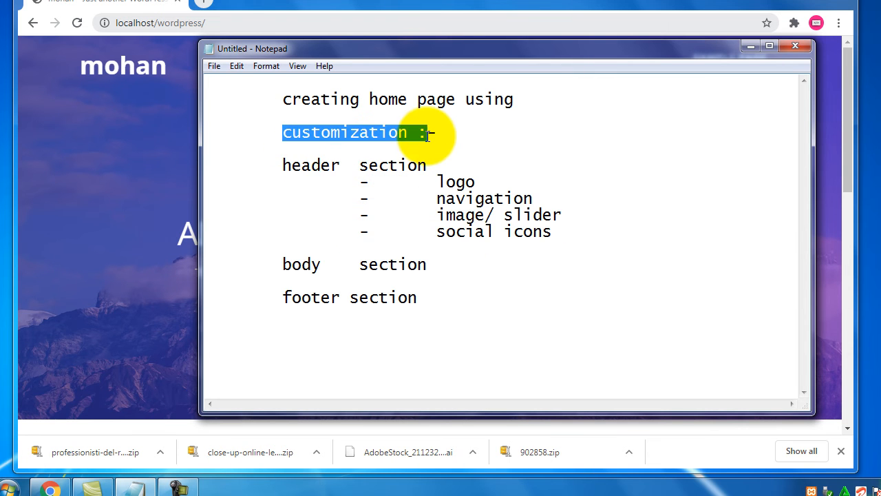
{"action": "left_click", "coordinate": [576, 236]}
{"action": "left_click_drag", "start_coordinate": [576, 236], "coordinate": [418, 226]}
- Under body section, add dash items 'home page/ landing page' and 'inner pages'
{"action": "left_click", "coordinate": [448, 260]}
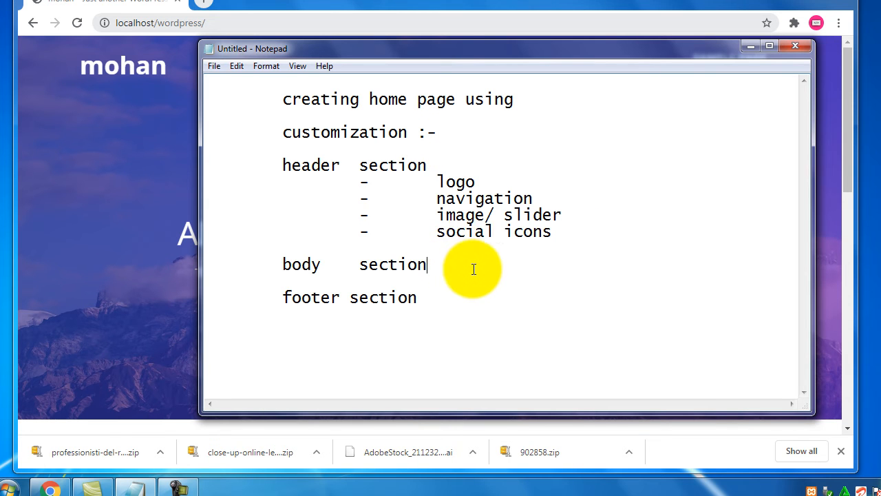
{"action": "key", "text": "Return"}
{"action": "key", "text": "Tab"}
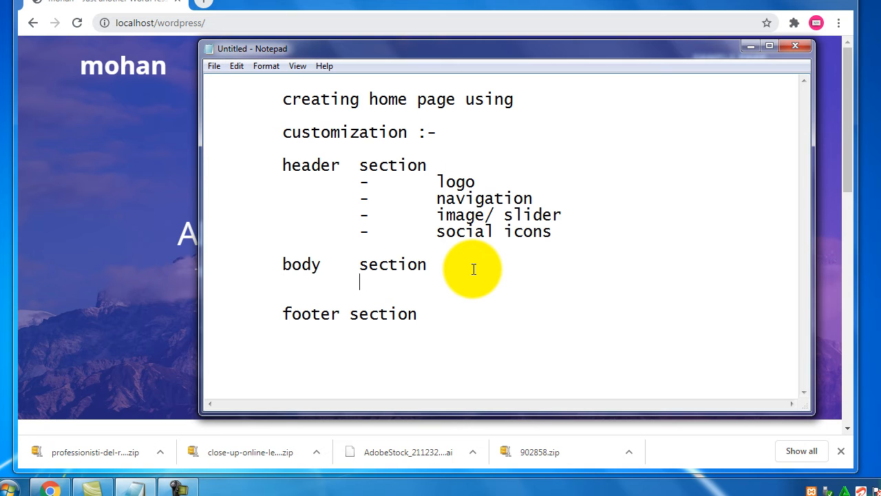
{"action": "type", "text": "-"}
{"action": "key", "text": "Tab"}
{"action": "type", "text": "home page/ landing page"}
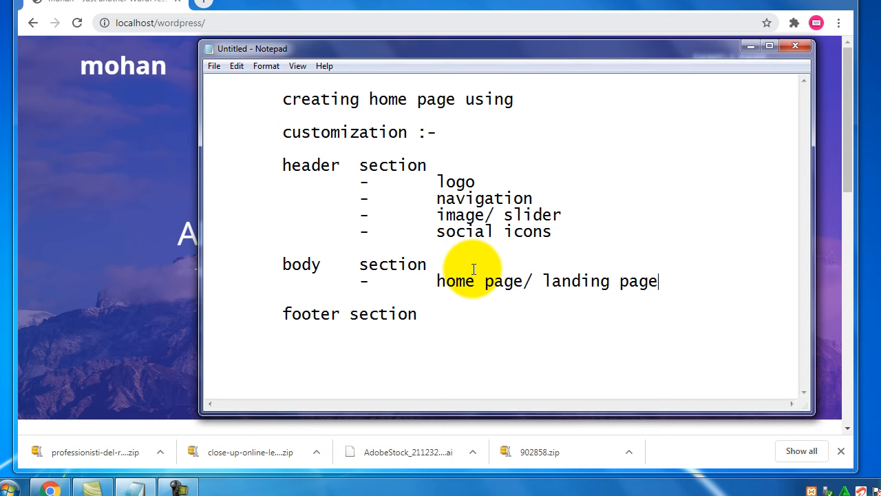
{"action": "key", "text": "Return"}
{"action": "key", "text": "Tab"}
{"action": "key", "text": "Tab"}
{"action": "type", "text": "-"}
{"action": "key", "text": "Tab"}
{"action": "type", "text": "innt"}
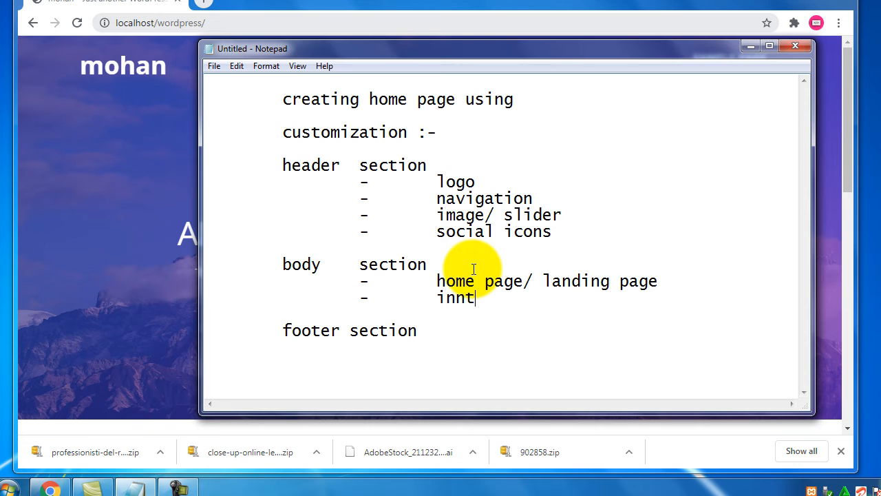
{"action": "key", "text": "BackSpace"}
{"action": "type", "text": "er pages"}
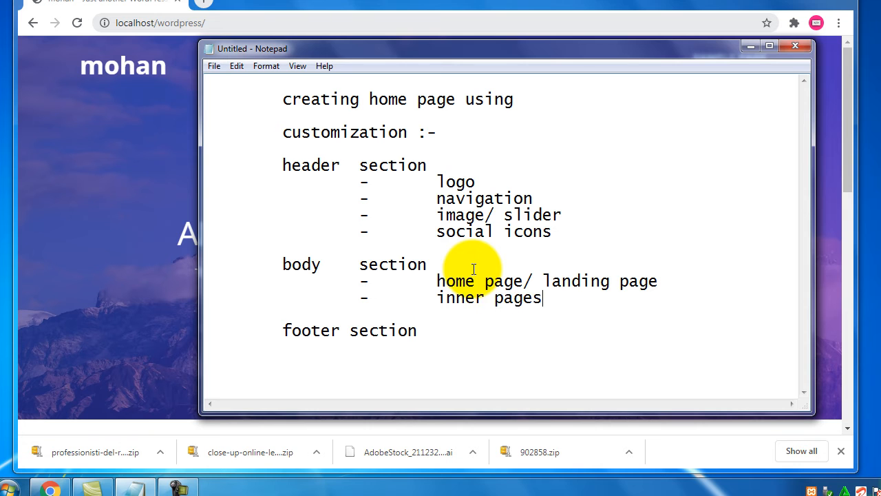
- Describe the landing page item as 'having only different sections'
{"action": "key", "text": "End"}
{"action": "key", "text": "Return"}
{"action": "key", "text": "Tab"}
{"action": "key", "text": "Tab"}
{"action": "key", "text": "Tab"}
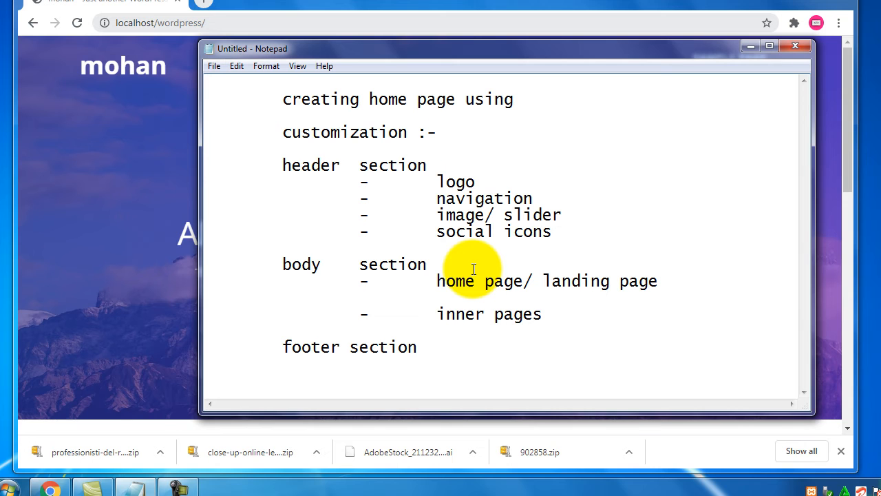
{"action": "type", "text": "having "}
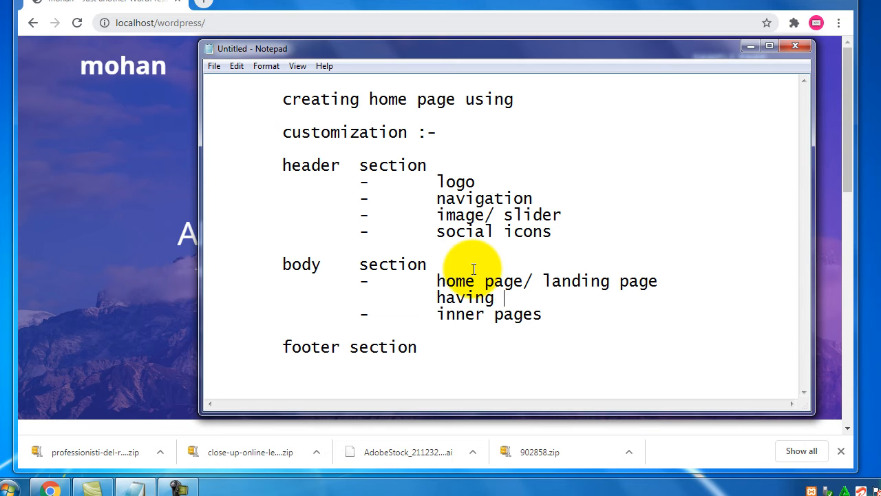
{"action": "type", "text": "only differ"}
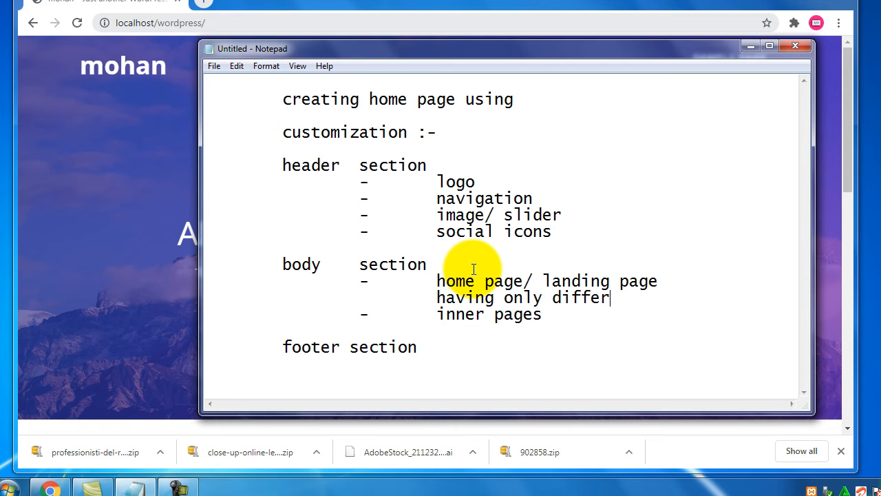
{"action": "type", "text": "ent sections"}
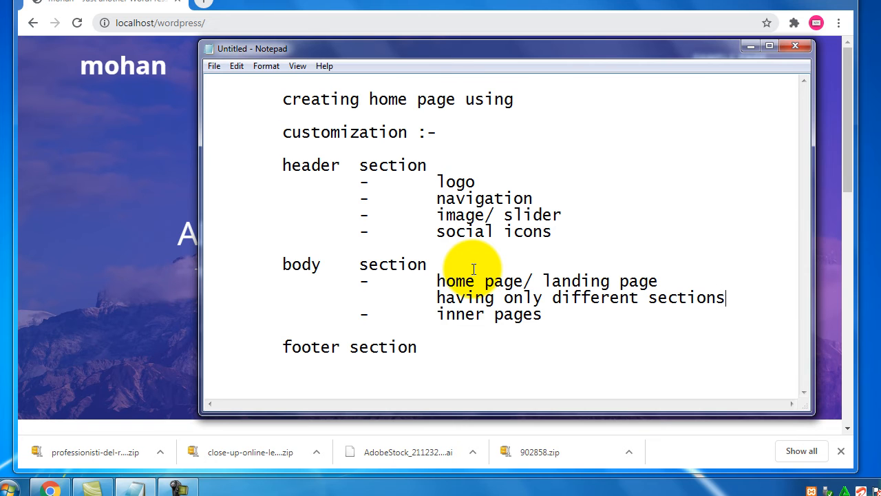
{"action": "key", "text": "Return"}
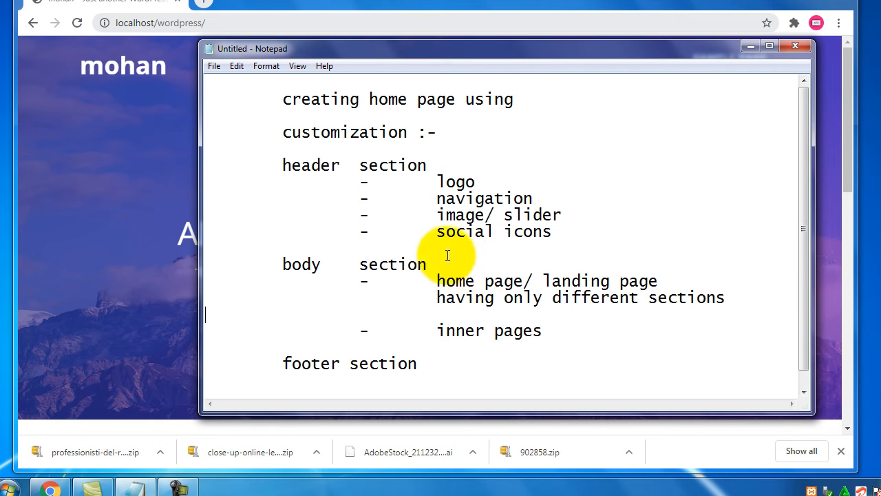
- Describe inner pages as left side content and right side widgets, then highlight 'body'
{"action": "scroll", "coordinate": [474, 268], "scroll_direction": "down", "scroll_amount": 1}
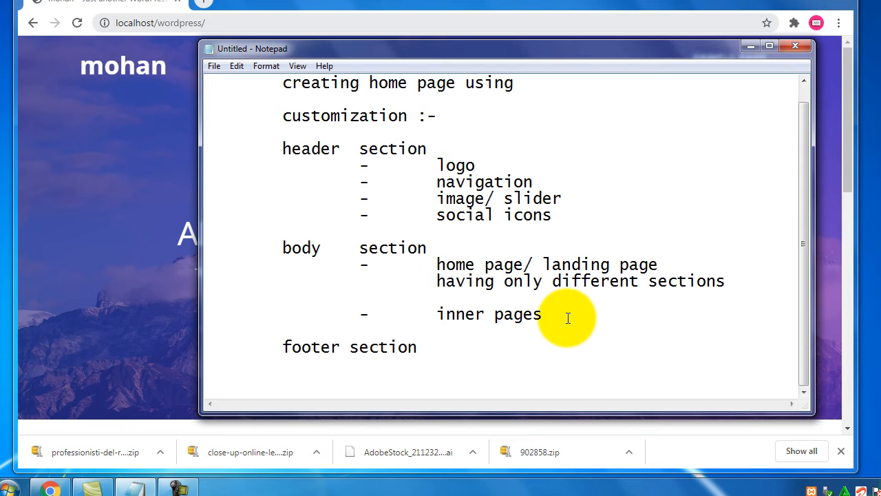
{"action": "key", "text": "Return"}
{"action": "key", "text": "Tab"}
{"action": "key", "text": "Tab"}
{"action": "key", "text": "Tab"}
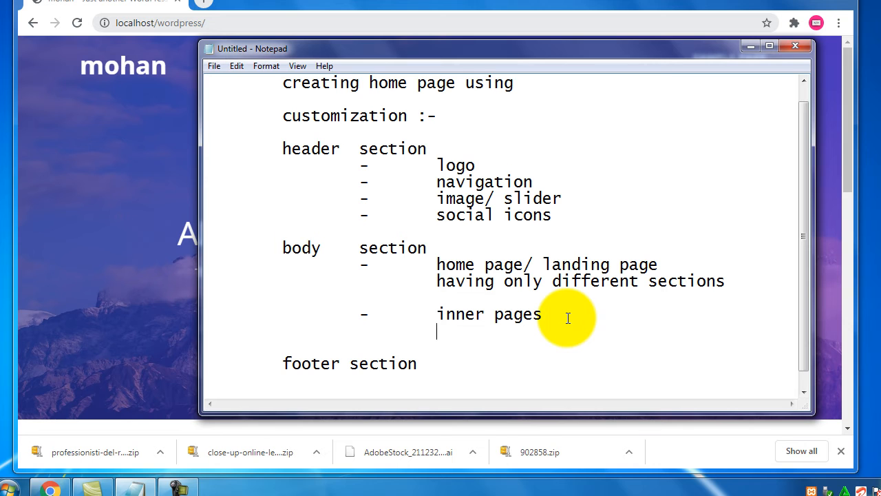
{"action": "type", "text": "left side content and right si"}
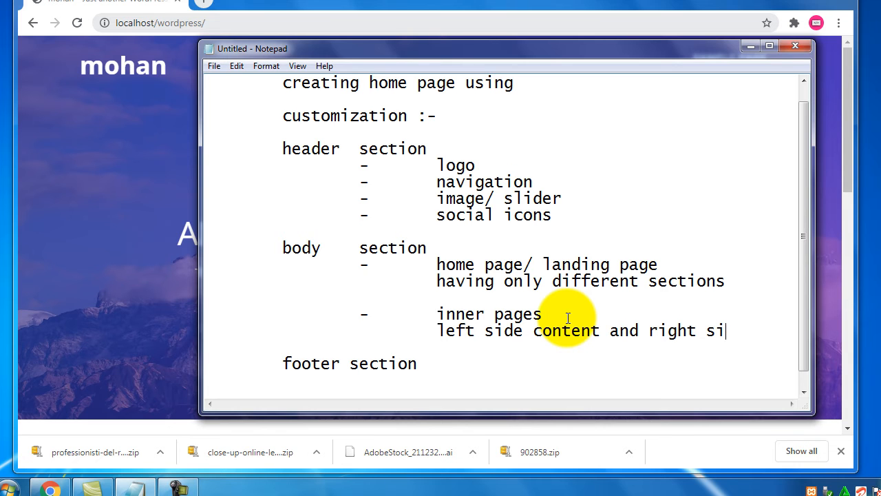
{"action": "key", "text": "Return"}
{"action": "key", "text": "Tab"}
{"action": "key", "text": "Tab"}
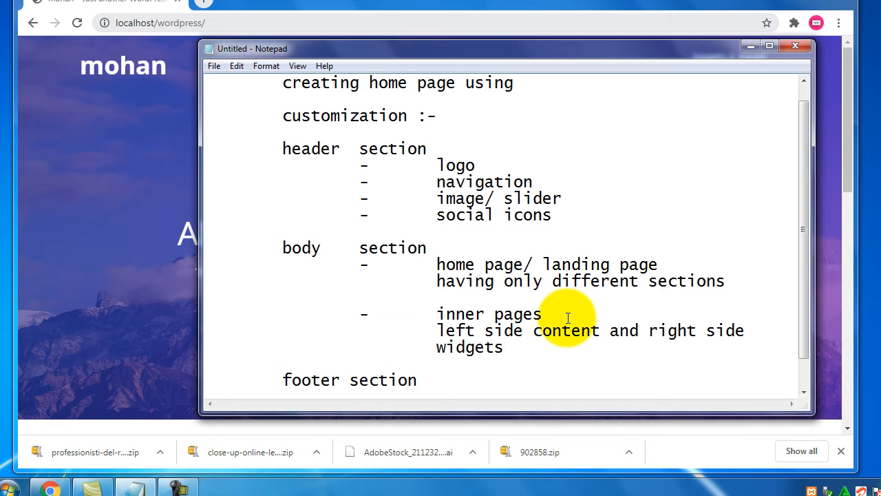
{"action": "scroll", "coordinate": [565, 310], "scroll_direction": "down", "scroll_amount": 1}
{"action": "left_click_drag", "start_coordinate": [513, 315], "coordinate": [513, 298]}
{"action": "left_click_drag", "start_coordinate": [321, 216], "coordinate": [266, 220]}
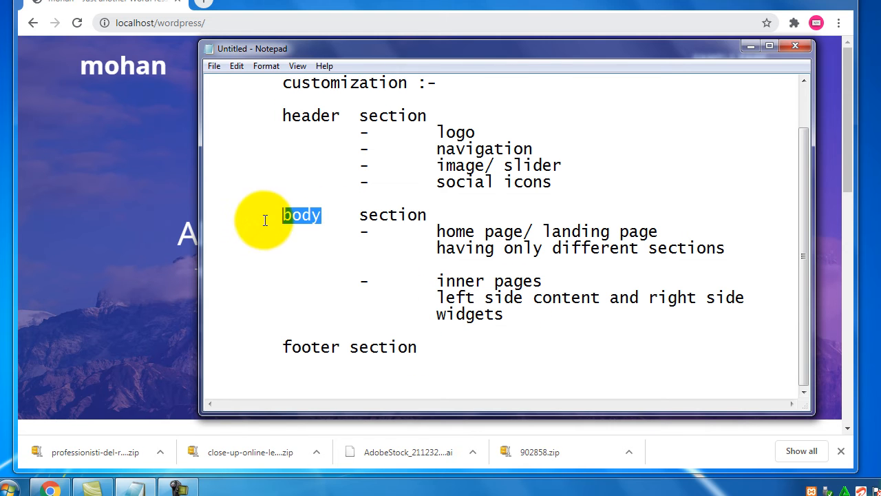
- Add 'footer widgets' and 'below footer copy rights etc' as dash items under footer section
{"action": "left_click", "coordinate": [434, 347]}
{"action": "key", "text": "Return"}
{"action": "key", "text": "Return"}
{"action": "key", "text": "Tab"}
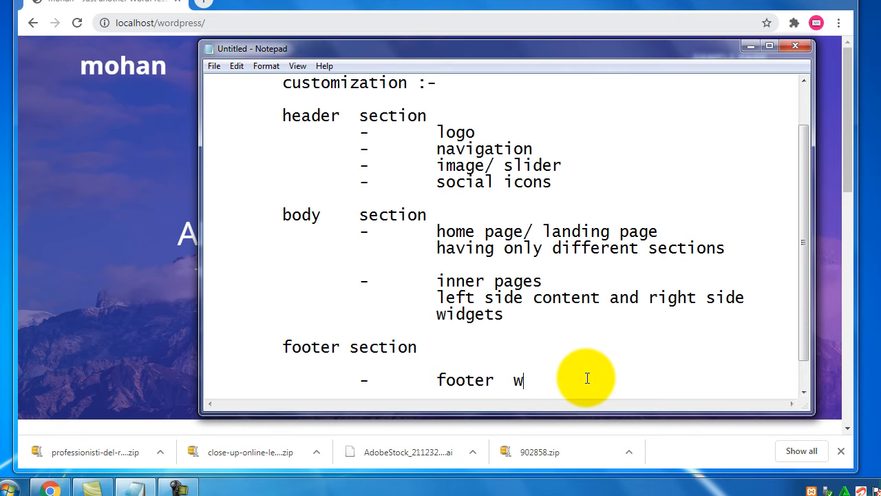
{"action": "type", "text": "s"}
{"action": "key", "text": "Return"}
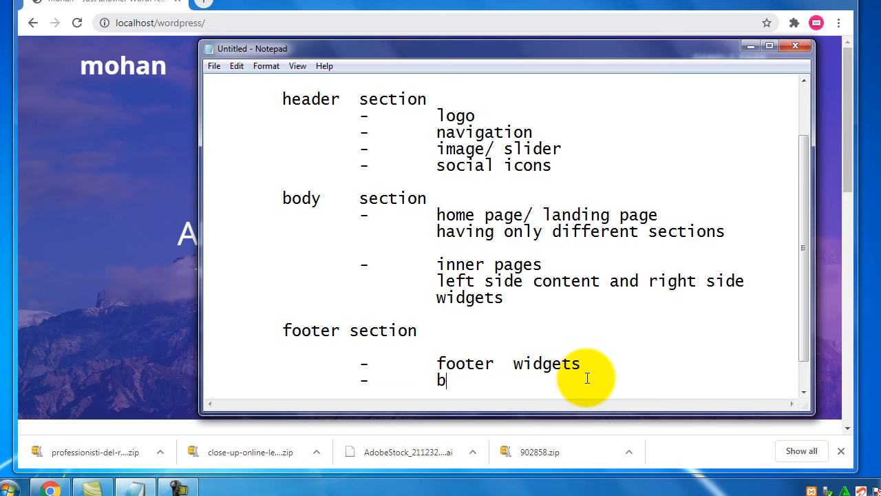
{"action": "type", "text": "-\tbelow foot"}
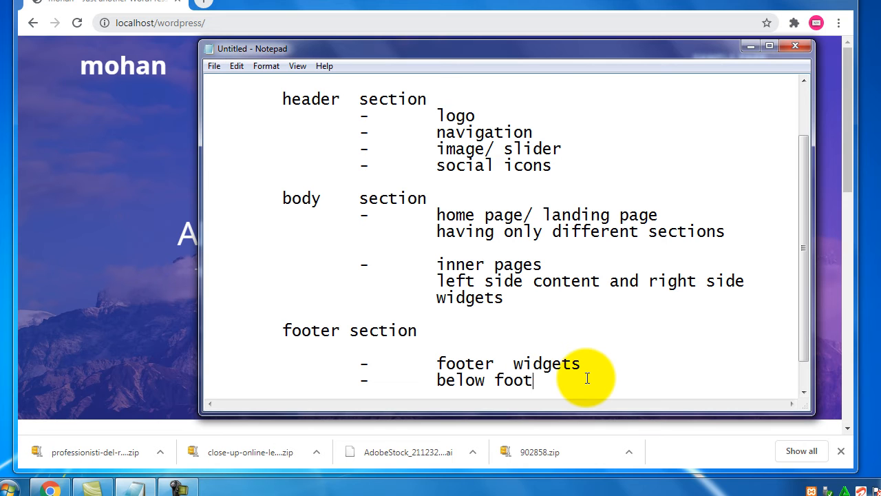
{"action": "type", "text": "er copy rights etc"}
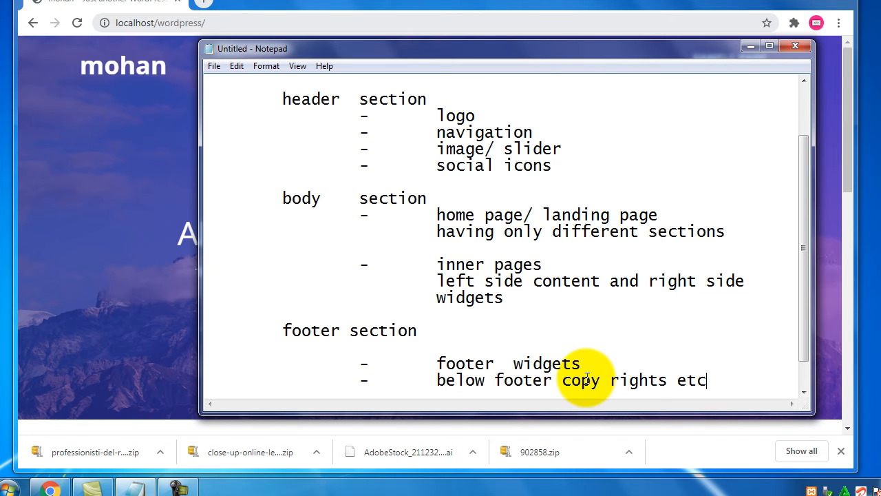
{"action": "scroll", "coordinate": [521, 271], "scroll_direction": "up", "scroll_amount": 1}
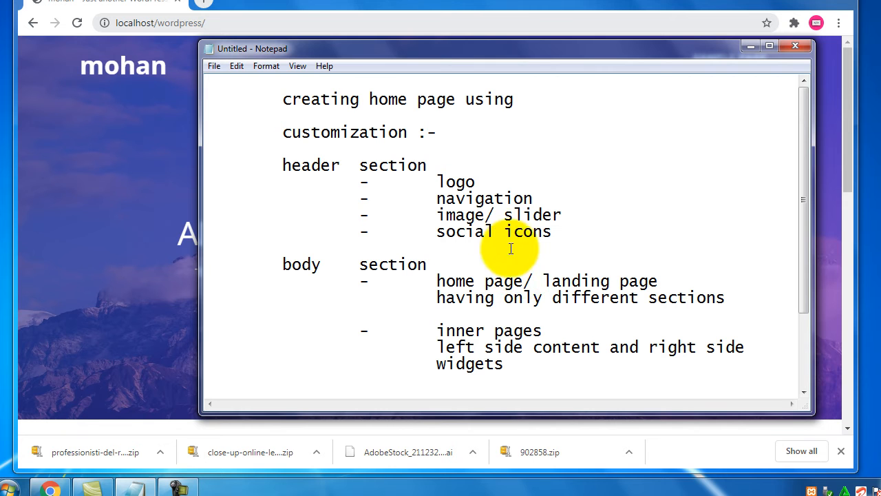
{"action": "left_click_drag", "start_coordinate": [441, 132], "coordinate": [271, 132]}
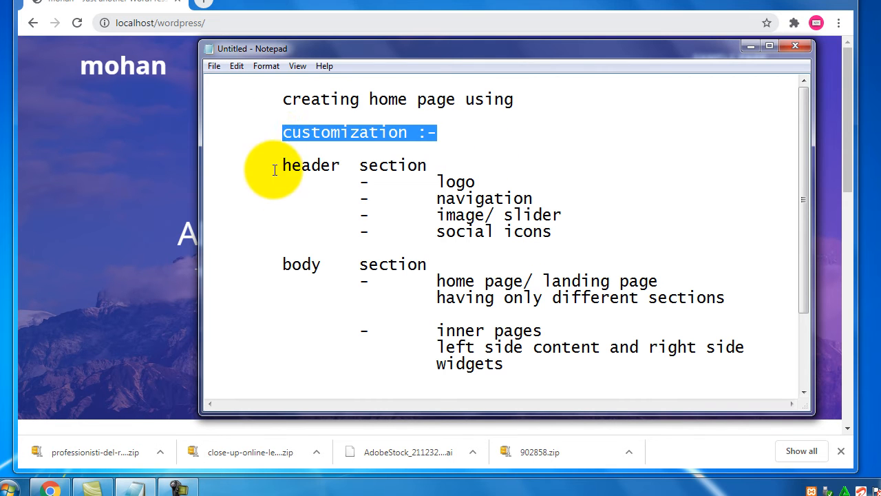
{"action": "left_click_drag", "start_coordinate": [273, 165], "coordinate": [424, 166]}
{"action": "left_click_drag", "start_coordinate": [272, 276], "coordinate": [407, 274]}
{"action": "left_click", "coordinate": [430, 267]}
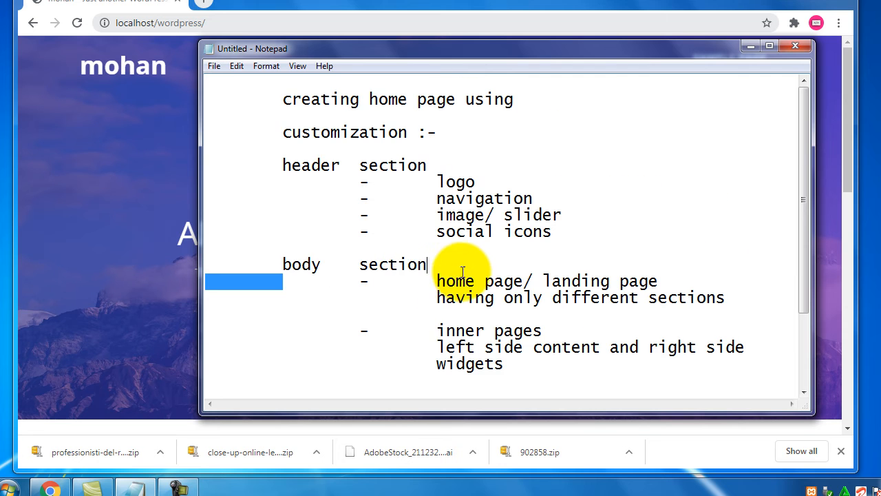
{"action": "scroll", "coordinate": [433, 275], "scroll_direction": "down", "scroll_amount": 2}
{"action": "scroll", "coordinate": [365, 275], "scroll_direction": "up", "scroll_amount": 2}
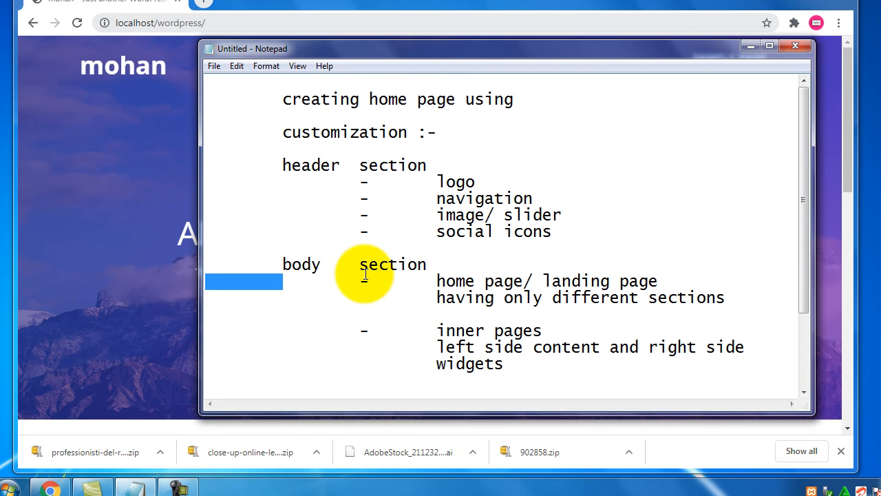
{"action": "scroll", "coordinate": [365, 273], "scroll_direction": "down", "scroll_amount": 2}
{"action": "scroll", "coordinate": [372, 283], "scroll_direction": "up", "scroll_amount": 2}
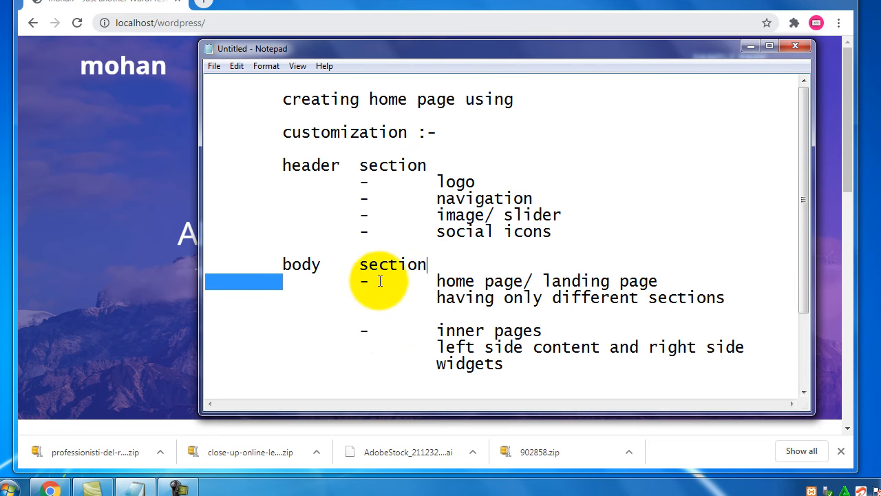
{"action": "left_click_drag", "start_coordinate": [292, 165], "coordinate": [397, 170]}
{"action": "left_click_drag", "start_coordinate": [550, 232], "coordinate": [430, 165]}
{"action": "scroll", "coordinate": [531, 280], "scroll_direction": "down", "scroll_amount": 2}
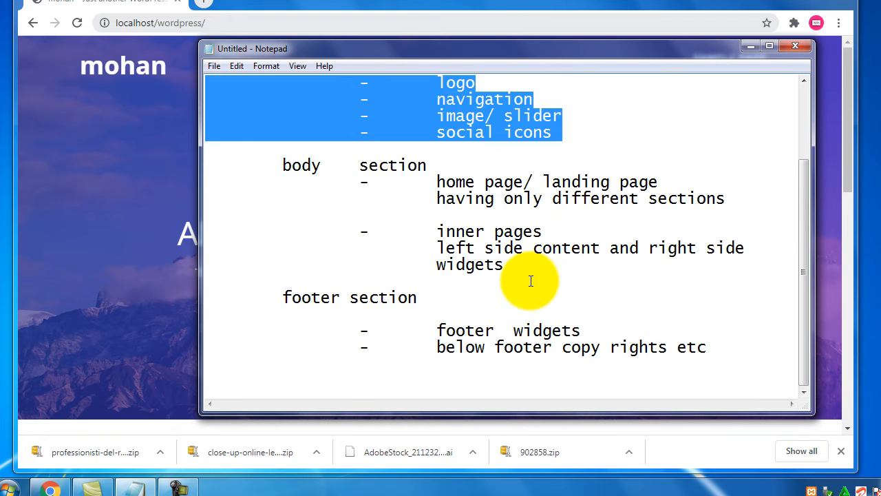
{"action": "left_click_drag", "start_coordinate": [517, 266], "coordinate": [406, 185]}
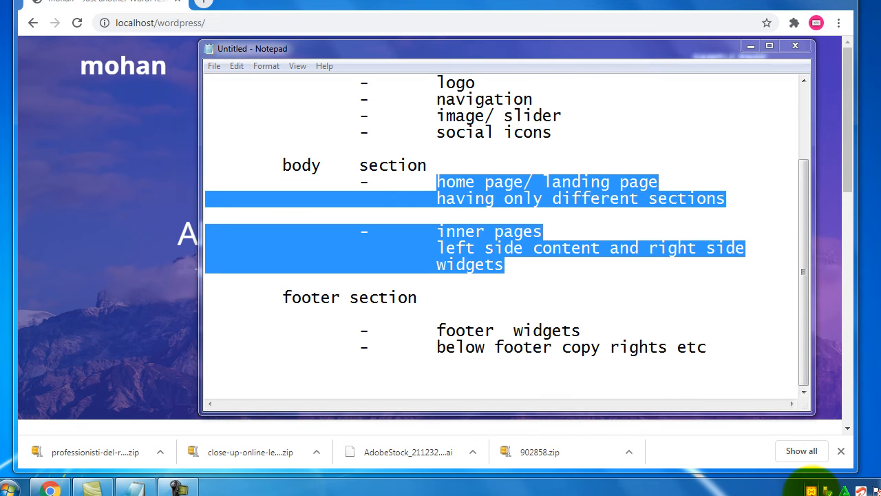
- Go to localhost/wordpress/wp-admin and log in with the saved credentials
{"action": "left_click", "coordinate": [306, 2]}
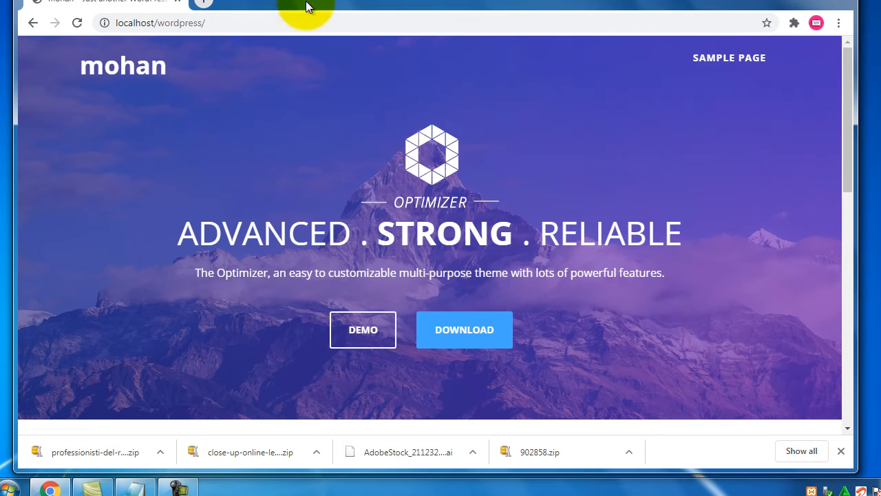
{"action": "left_click", "coordinate": [274, 26]}
{"action": "left_click", "coordinate": [274, 26]}
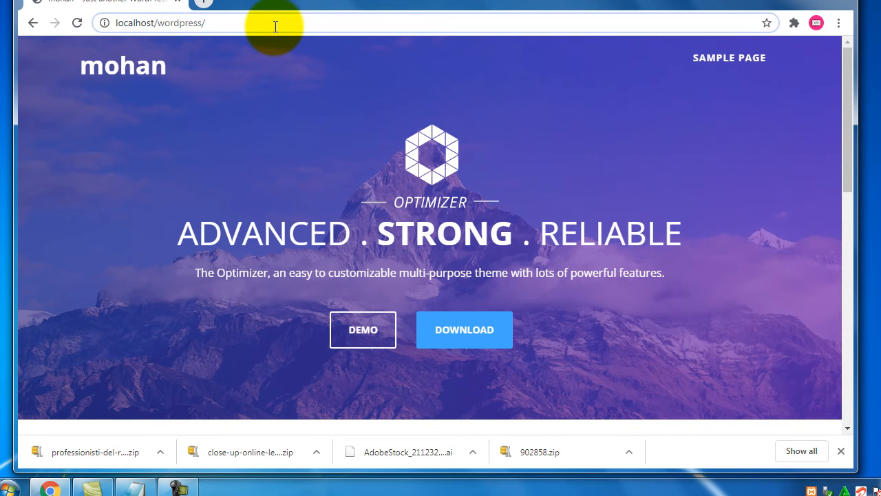
{"action": "type", "text": "w"}
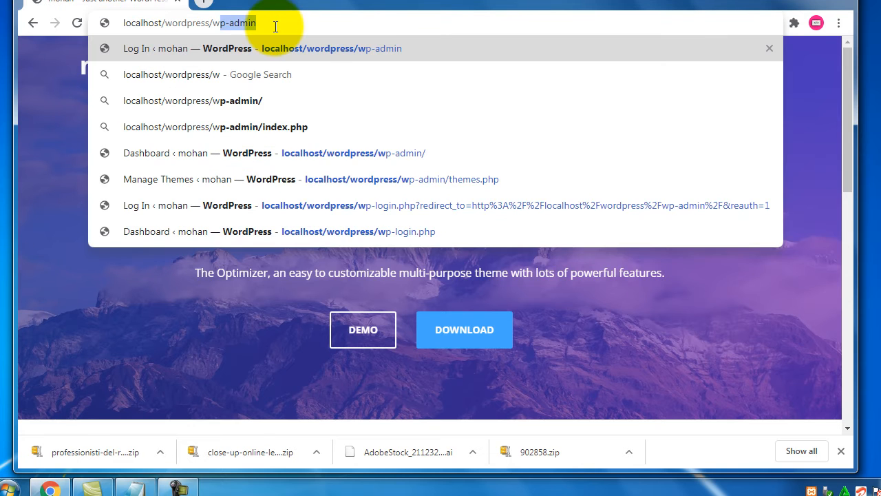
{"action": "type", "text": "p-admin"}
{"action": "key", "text": "Return"}
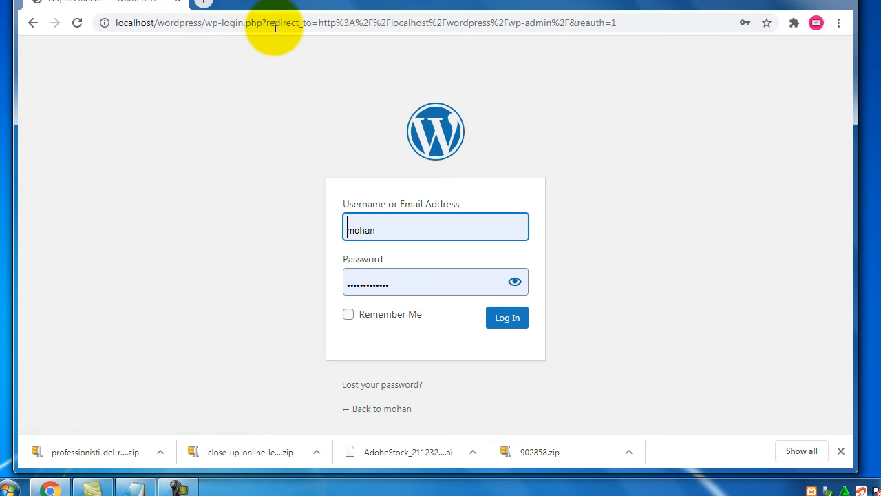
{"action": "left_click", "coordinate": [515, 282]}
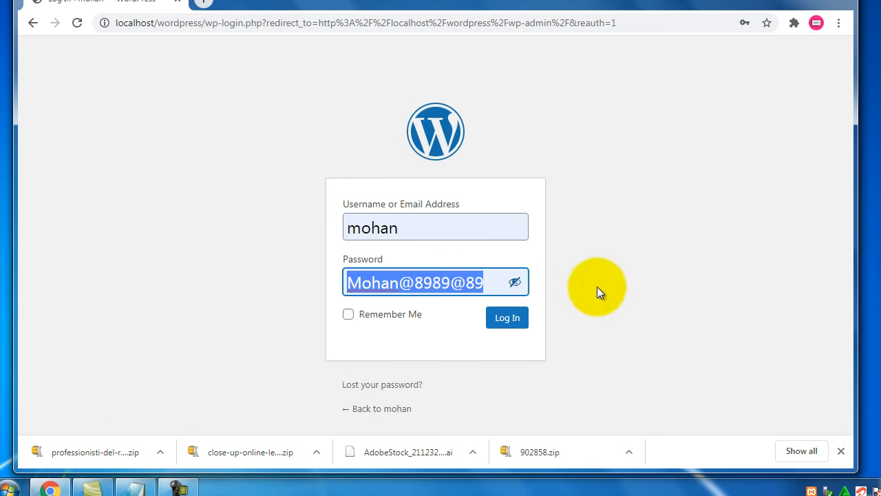
{"action": "left_click", "coordinate": [515, 281]}
{"action": "left_click", "coordinate": [508, 319]}
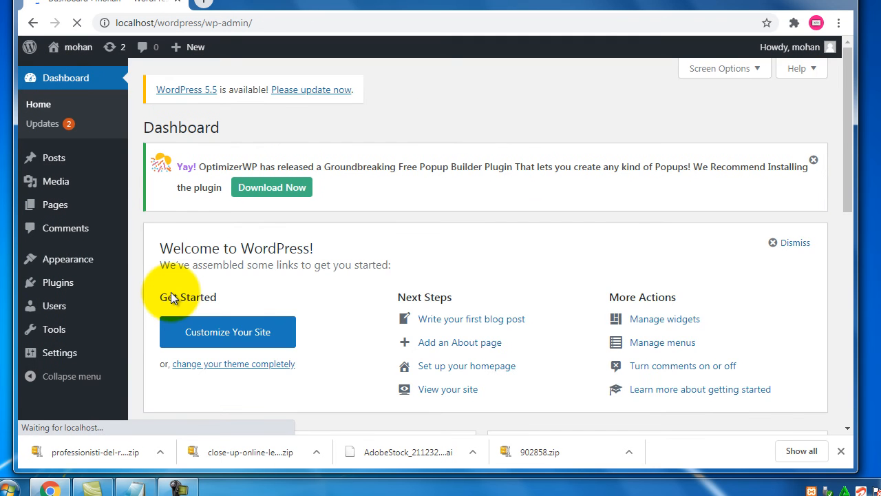
- Open Visit Site in a new tab and scroll to the Hello World! post
{"action": "mouse_move", "coordinate": [73, 46]}
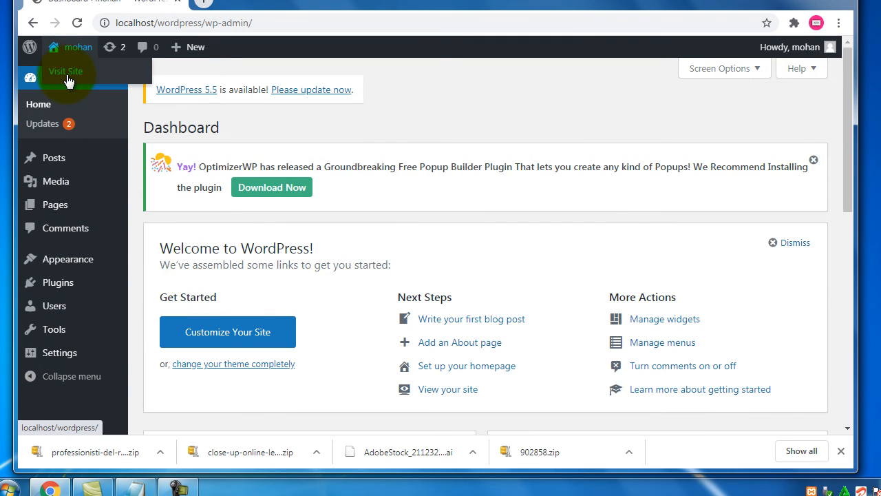
{"action": "right_click", "coordinate": [67, 79]}
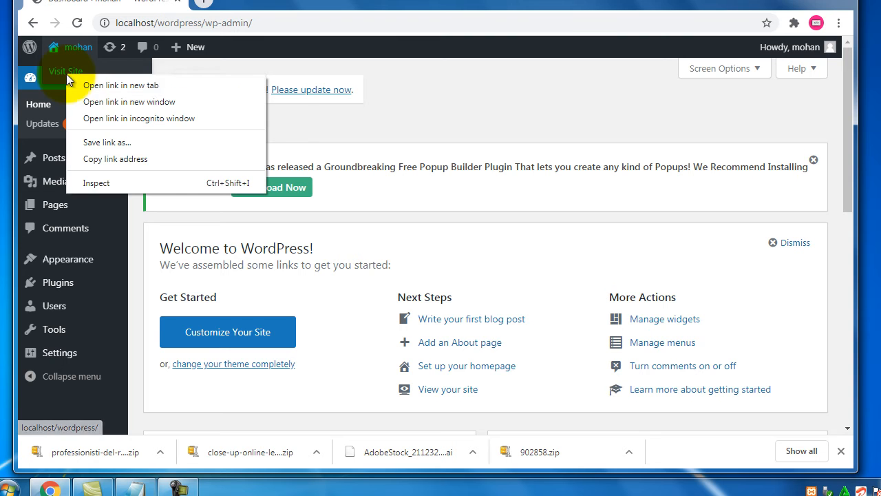
{"action": "left_click", "coordinate": [103, 83]}
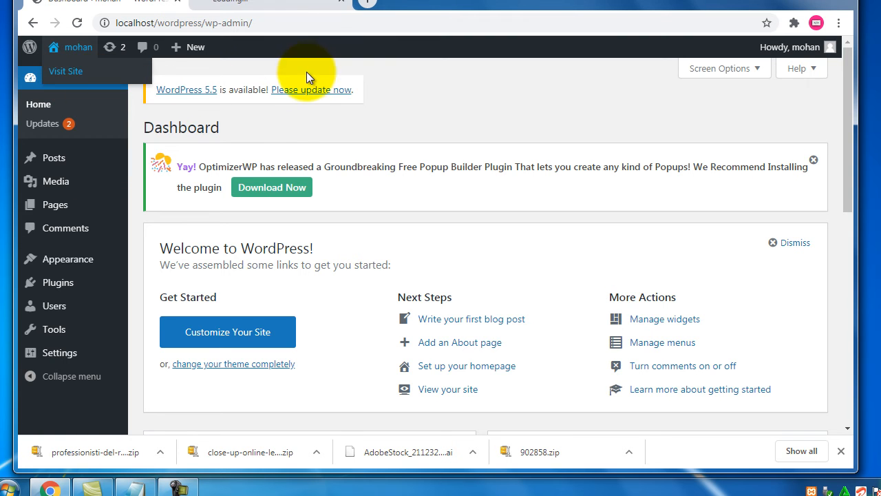
{"action": "left_click", "coordinate": [273, 2]}
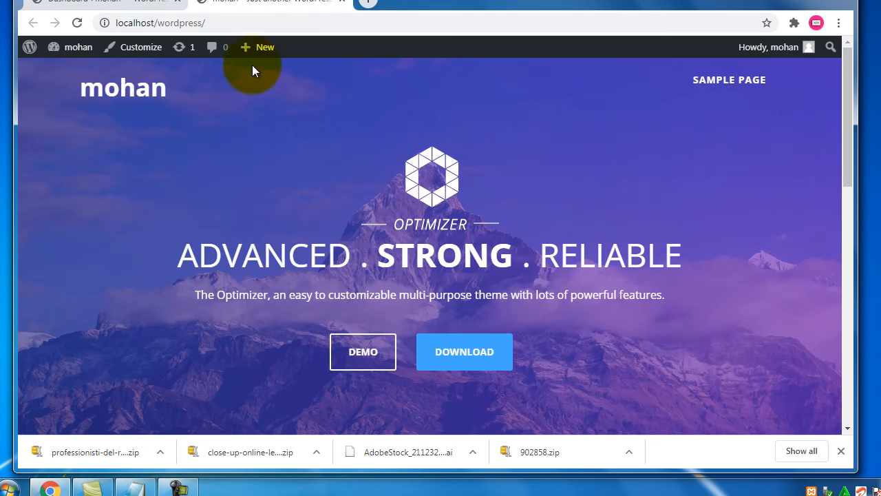
{"action": "left_click", "coordinate": [137, 2]}
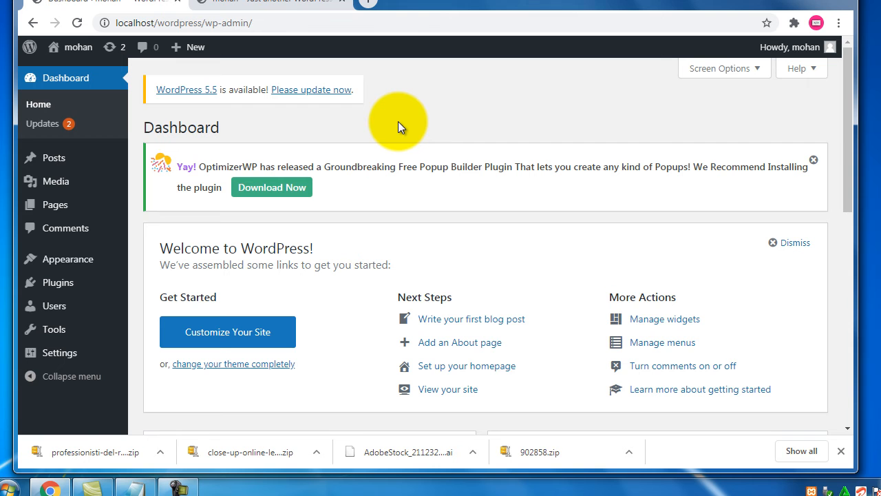
{"action": "left_click", "coordinate": [296, 8]}
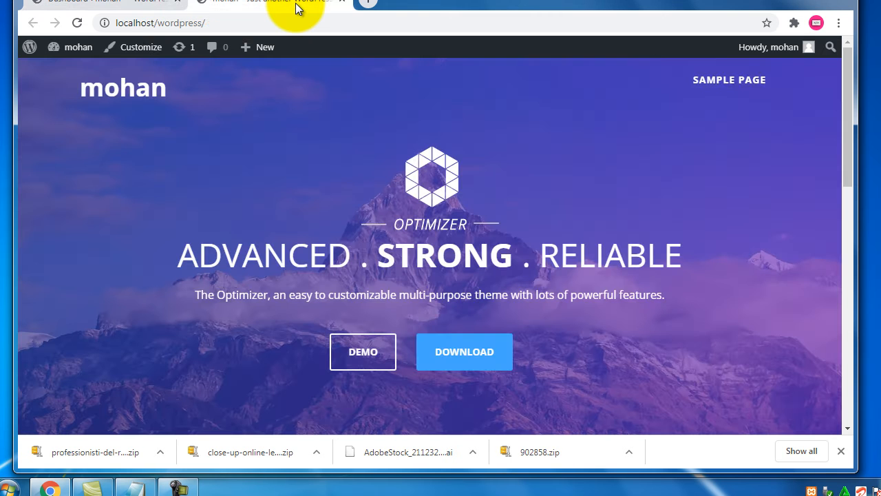
{"action": "scroll", "coordinate": [360, 191], "scroll_direction": "down", "scroll_amount": 5}
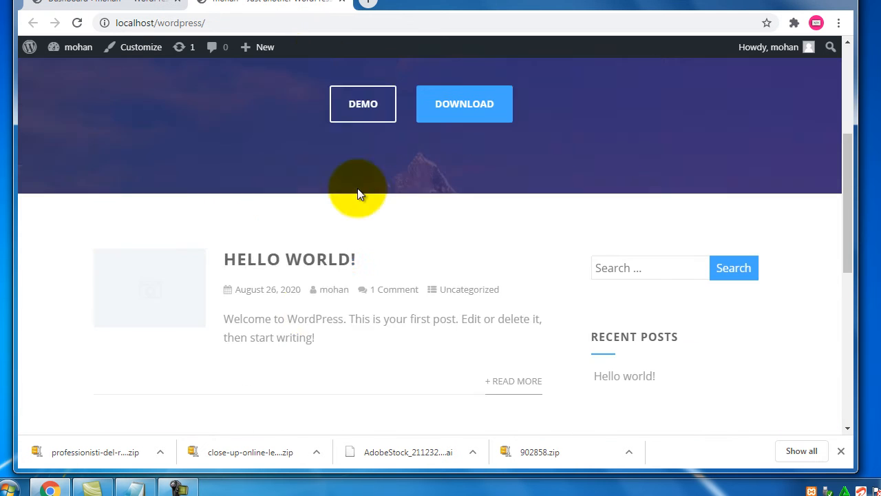
- Bring the Notepad home-page plan forward and highlight the body-section lines and 'customization'
{"action": "left_click", "coordinate": [133, 487]}
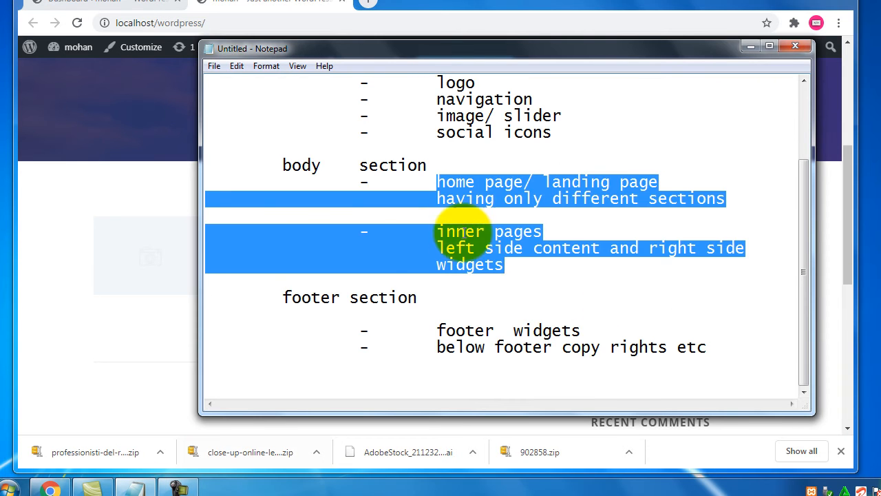
{"action": "left_click", "coordinate": [424, 239]}
{"action": "scroll", "coordinate": [424, 239], "scroll_direction": "up", "scroll_amount": 2}
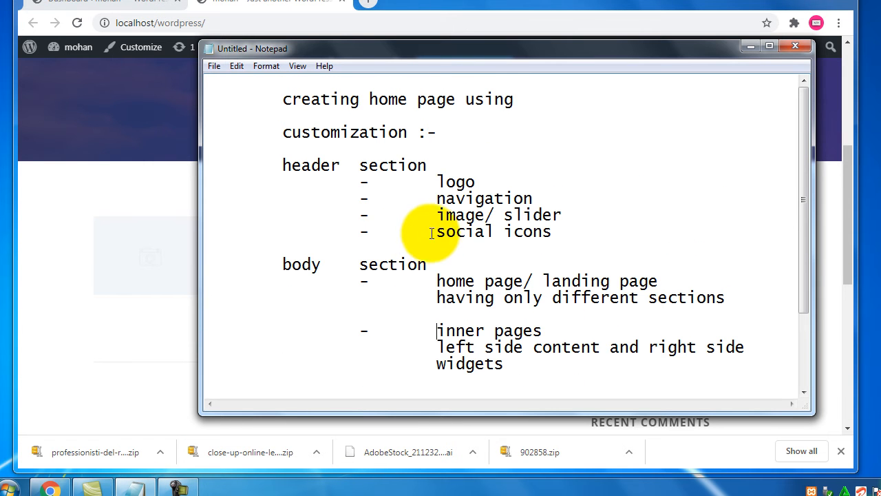
{"action": "scroll", "coordinate": [241, 275], "scroll_direction": "down", "scroll_amount": 1}
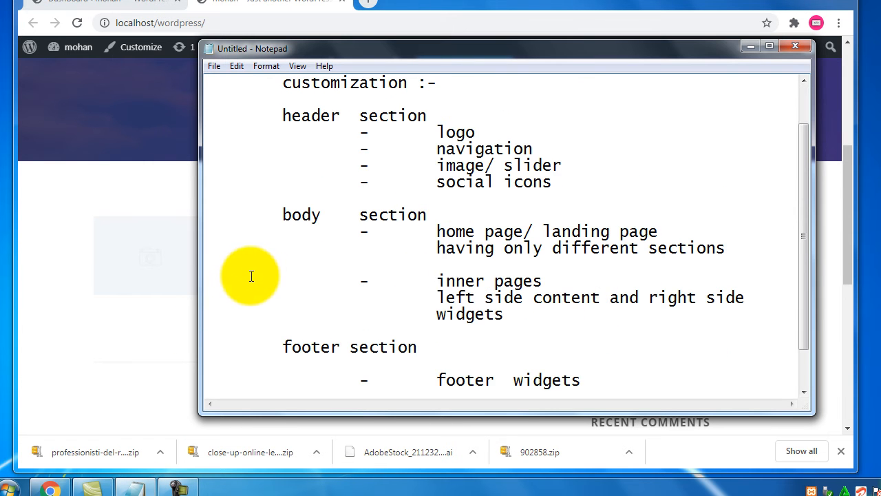
{"action": "left_click", "coordinate": [753, 248]}
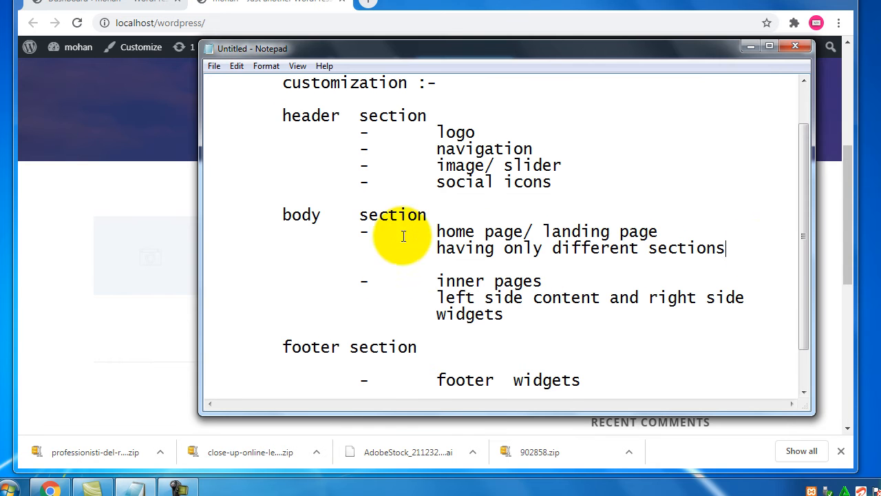
{"action": "left_click", "coordinate": [286, 214], "text": "shift"}
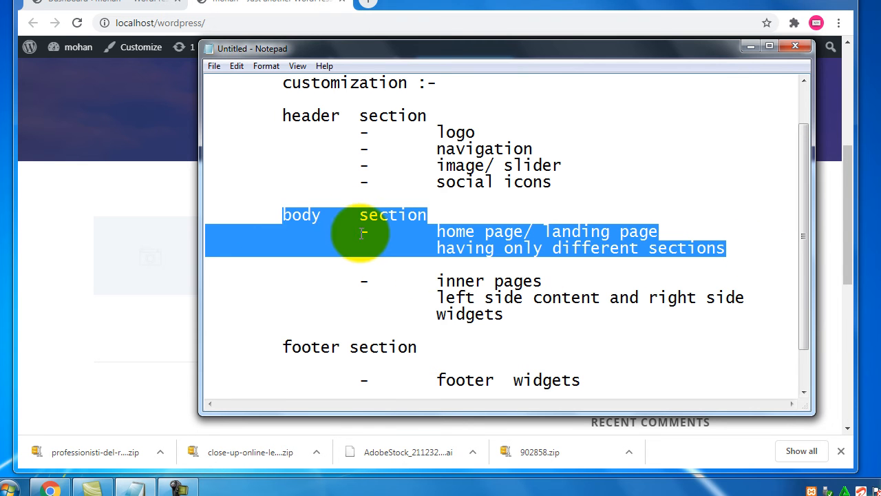
{"action": "double_click", "coordinate": [623, 248]}
{"action": "scroll", "coordinate": [407, 178], "scroll_direction": "up", "scroll_amount": 1}
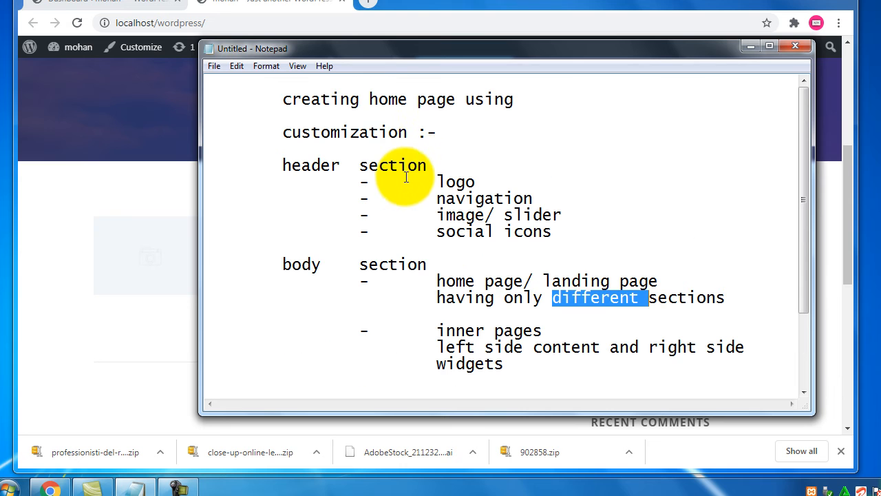
{"action": "left_click_drag", "start_coordinate": [406, 133], "coordinate": [278, 134]}
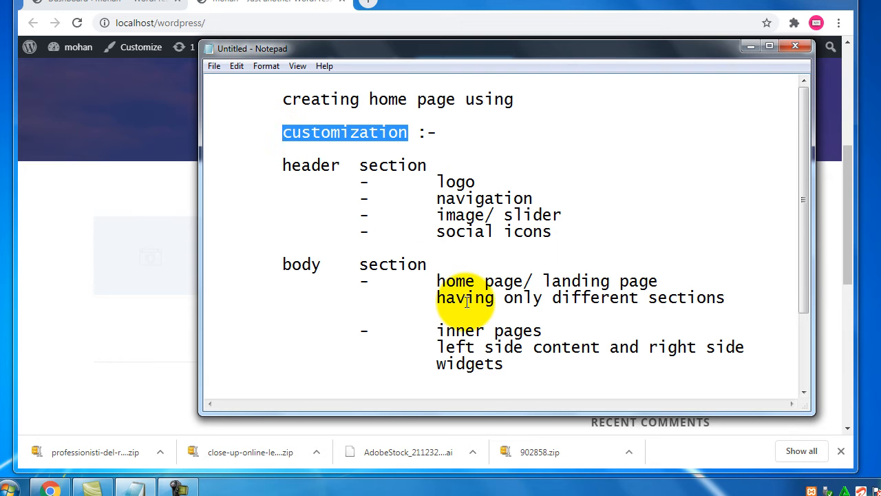
- From the Dashboard, open Appearance > Customize for the Optimizer theme
{"action": "left_click", "coordinate": [147, 5]}
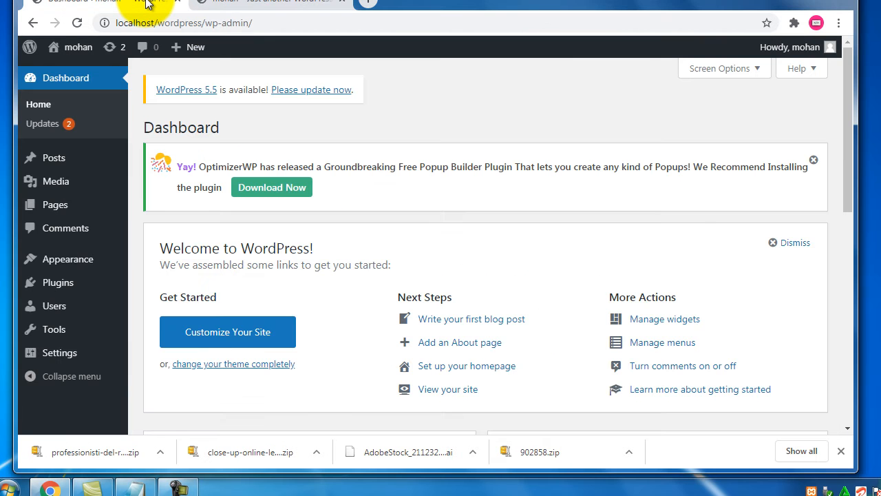
{"action": "mouse_move", "coordinate": [81, 259]}
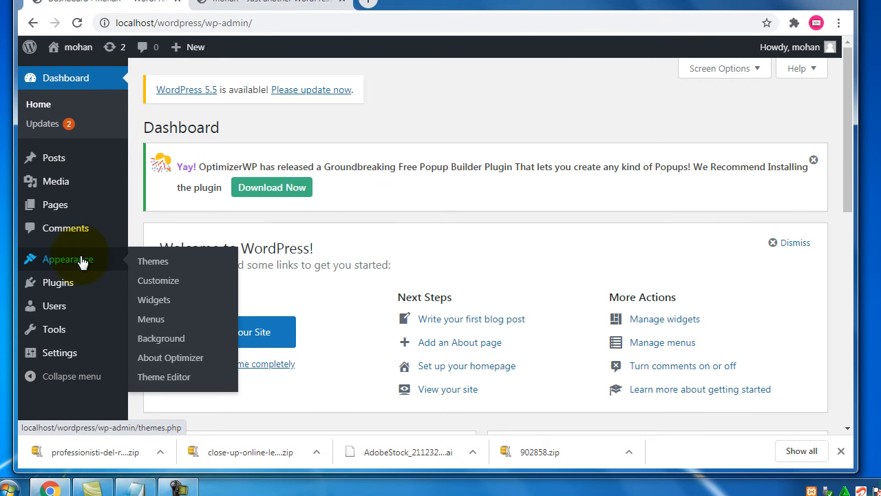
{"action": "left_click", "coordinate": [167, 285]}
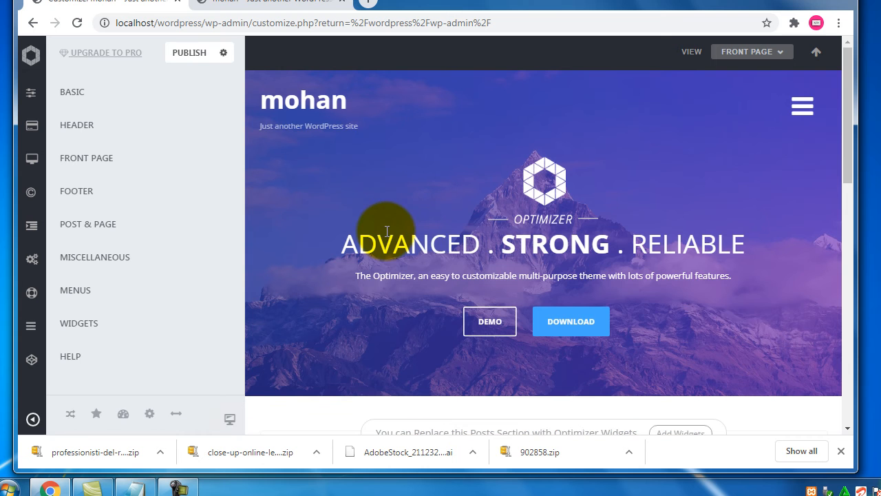
{"action": "left_click", "coordinate": [195, 64]}
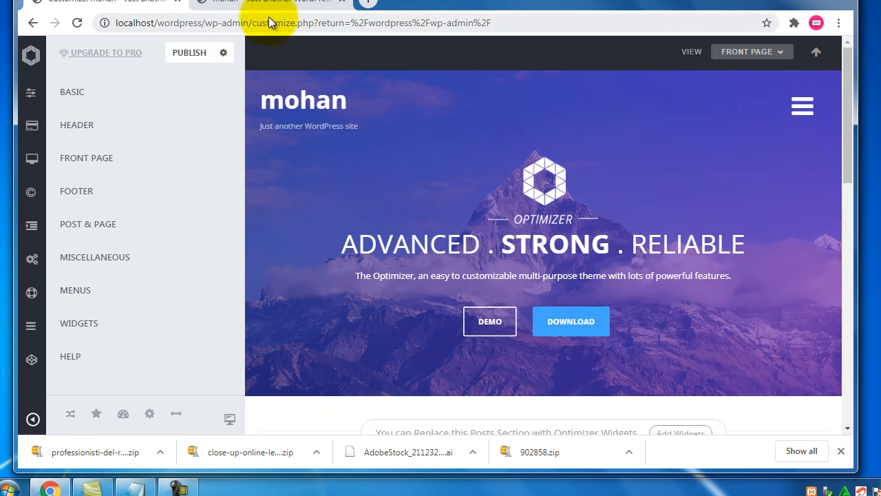
{"action": "left_click", "coordinate": [288, 5]}
{"action": "scroll", "coordinate": [140, 263], "scroll_direction": "up", "scroll_amount": 4}
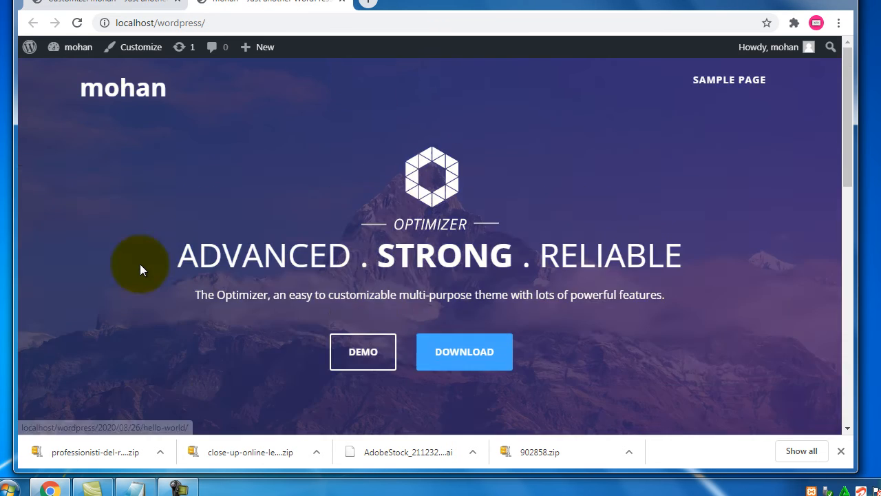
{"action": "left_click", "coordinate": [128, 6]}
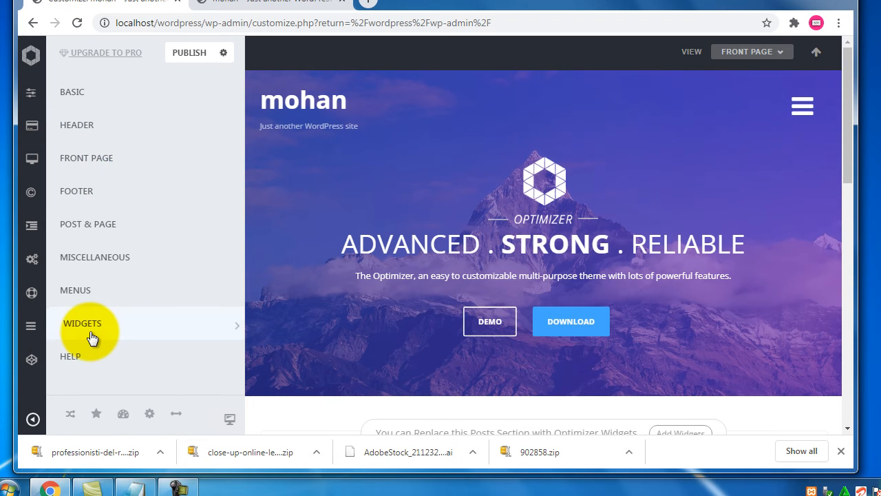
{"action": "left_click", "coordinate": [133, 487]}
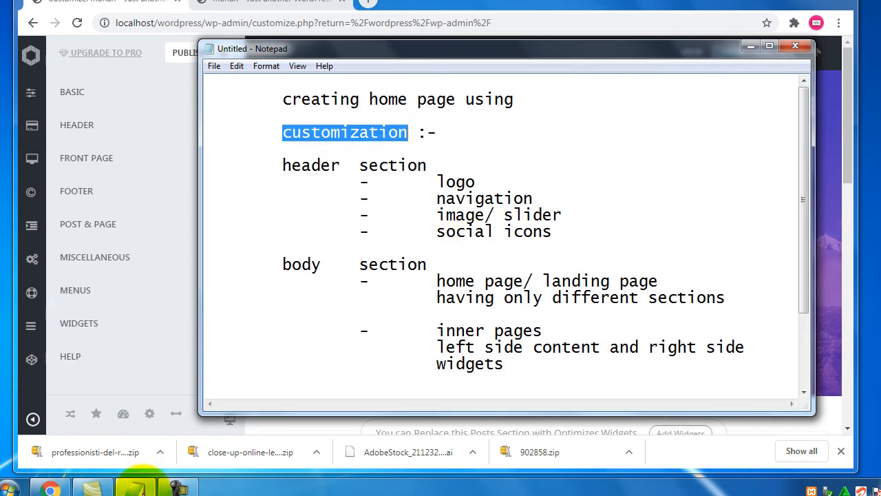
{"action": "scroll", "coordinate": [480, 243], "scroll_direction": "down", "scroll_amount": 2}
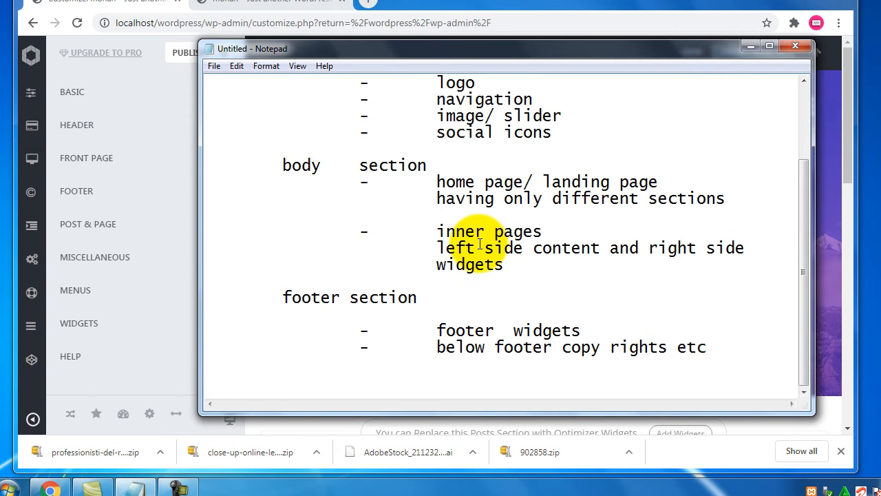
{"action": "left_click_drag", "start_coordinate": [582, 331], "coordinate": [515, 330]}
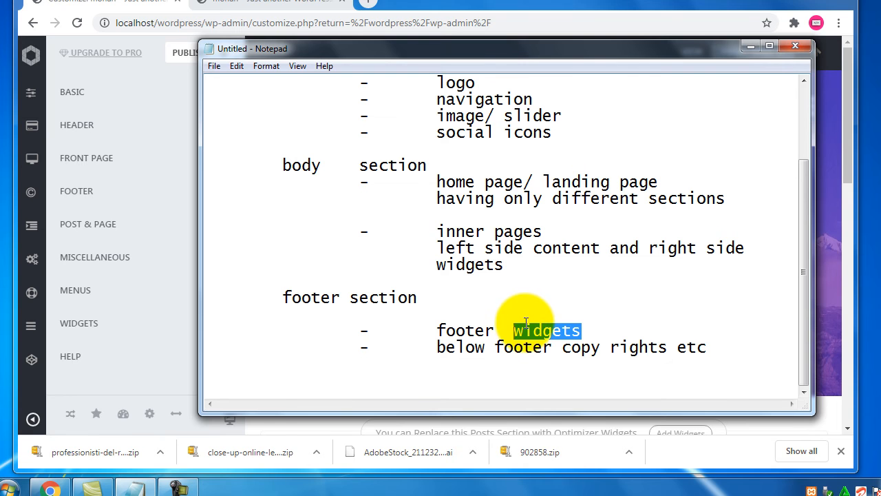
{"action": "left_click_drag", "start_coordinate": [486, 182], "coordinate": [599, 182]}
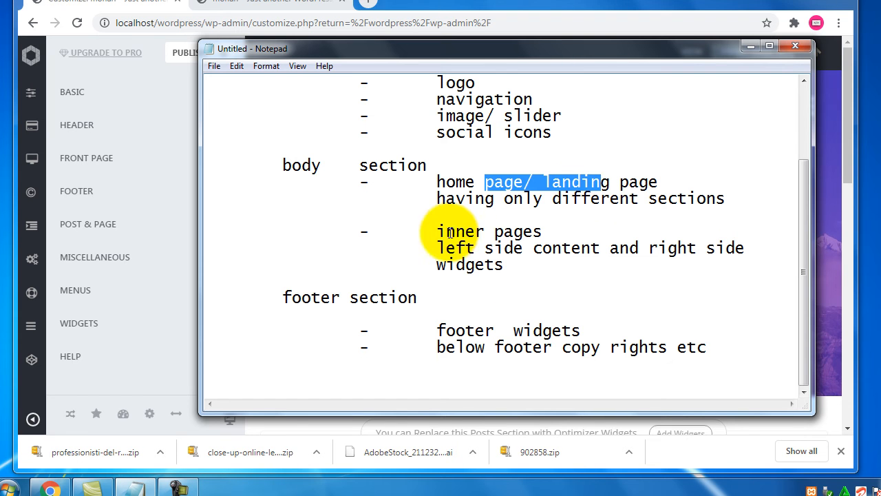
{"action": "left_click_drag", "start_coordinate": [449, 232], "coordinate": [524, 232]}
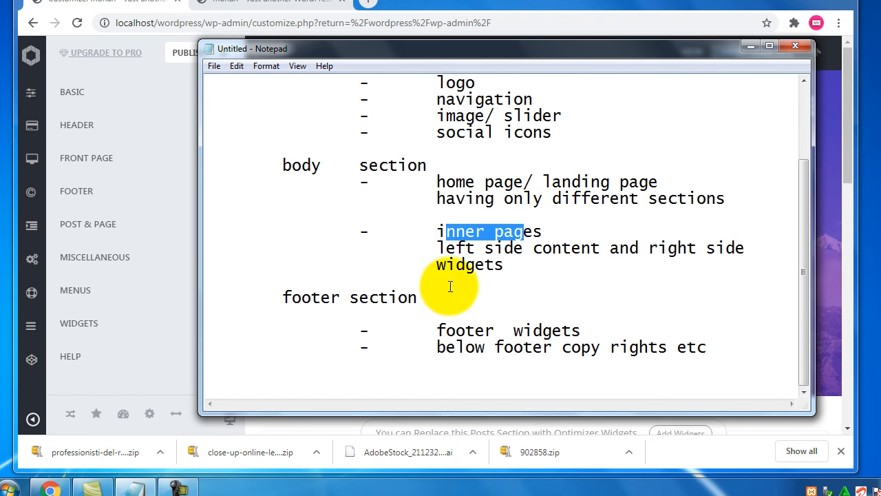
{"action": "scroll", "coordinate": [450, 287], "scroll_direction": "up", "scroll_amount": 2}
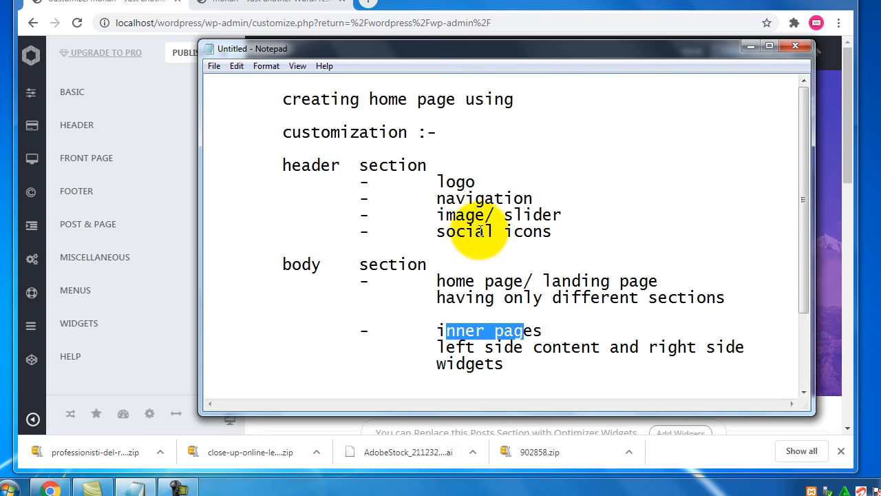
{"action": "left_click", "coordinate": [151, 5]}
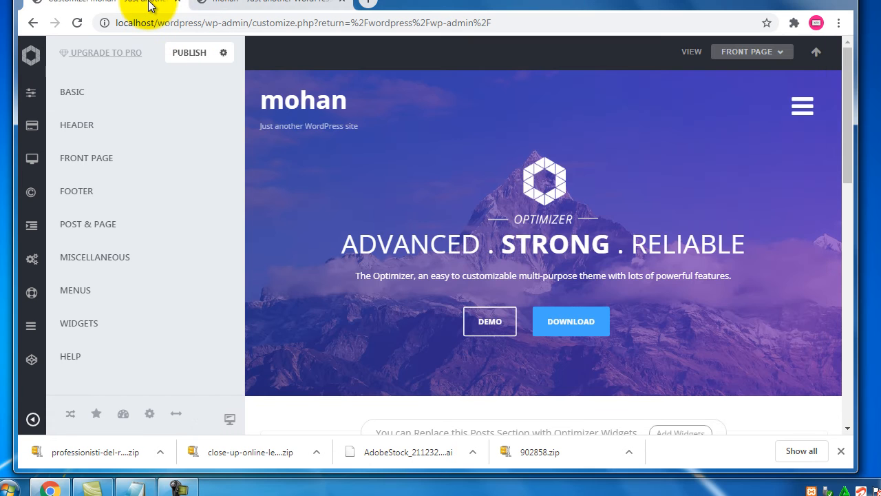
- Open the Front Page panel, check the body-section notes, and expand Frontpage Widgets
{"action": "left_click", "coordinate": [90, 159]}
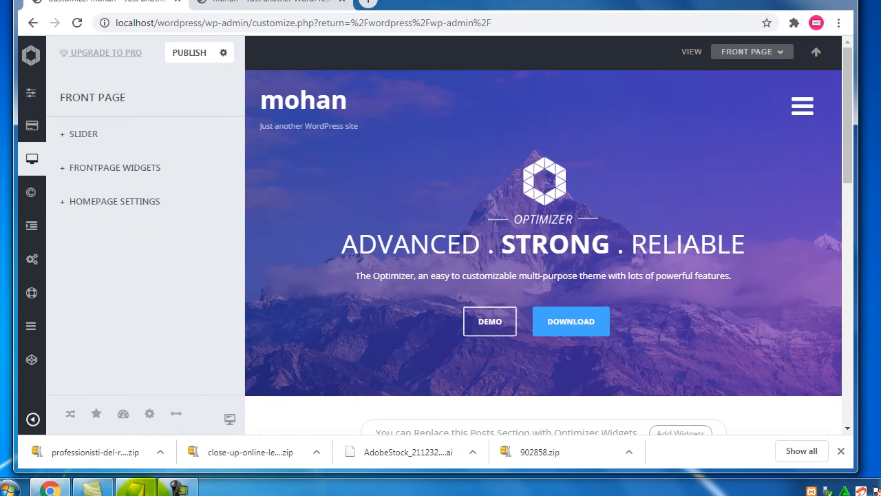
{"action": "left_click", "coordinate": [134, 488]}
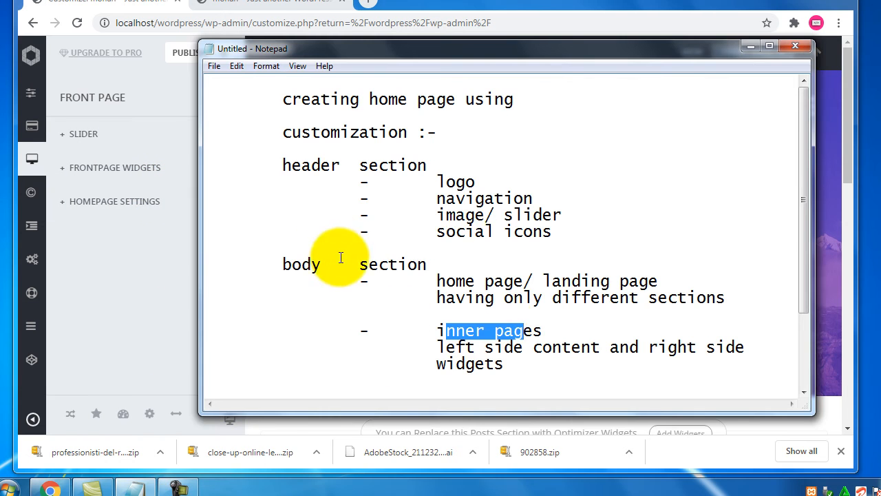
{"action": "left_click_drag", "start_coordinate": [291, 264], "coordinate": [728, 248]}
{"action": "scroll", "coordinate": [503, 296], "scroll_direction": "down", "scroll_amount": 1}
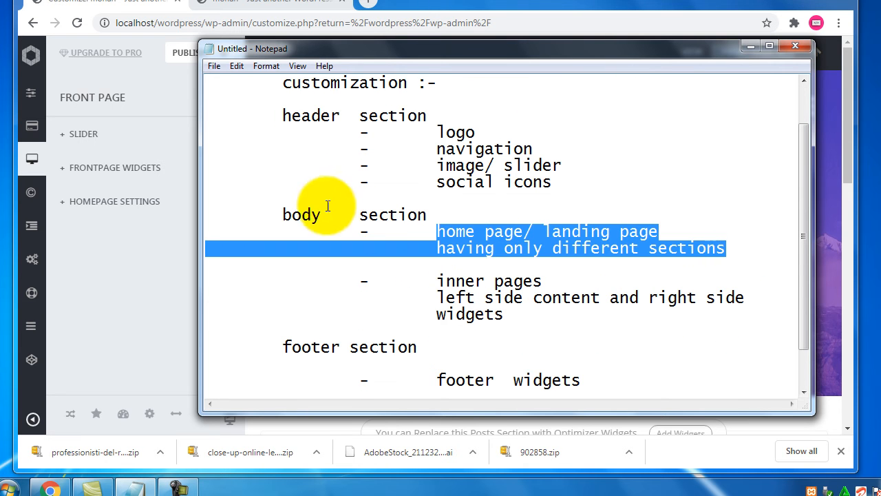
{"action": "left_click", "coordinate": [152, 3]}
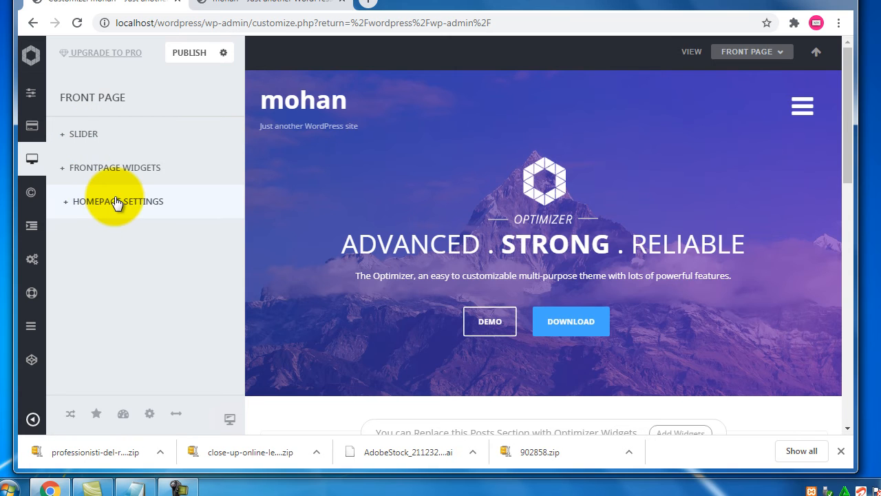
{"action": "left_click", "coordinate": [131, 169]}
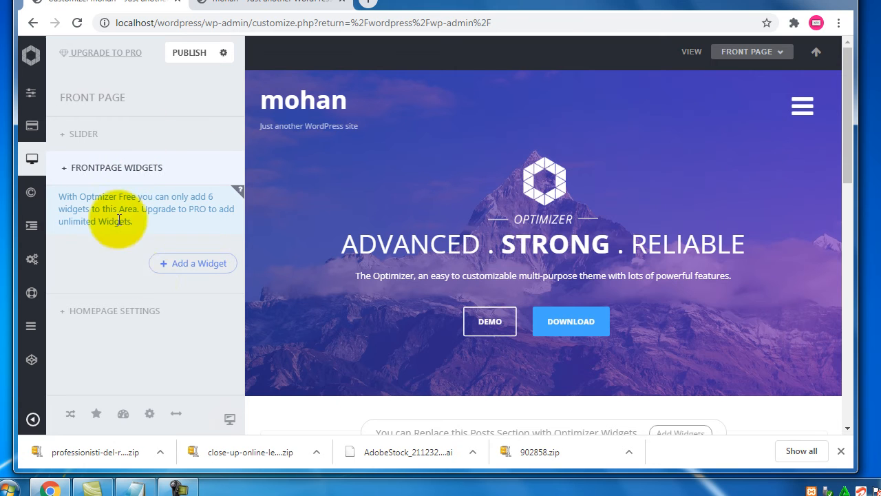
- Compare with the live site, then add the About widget showing 'THE OPTIMIZER' to the front page
{"action": "left_click", "coordinate": [207, 267]}
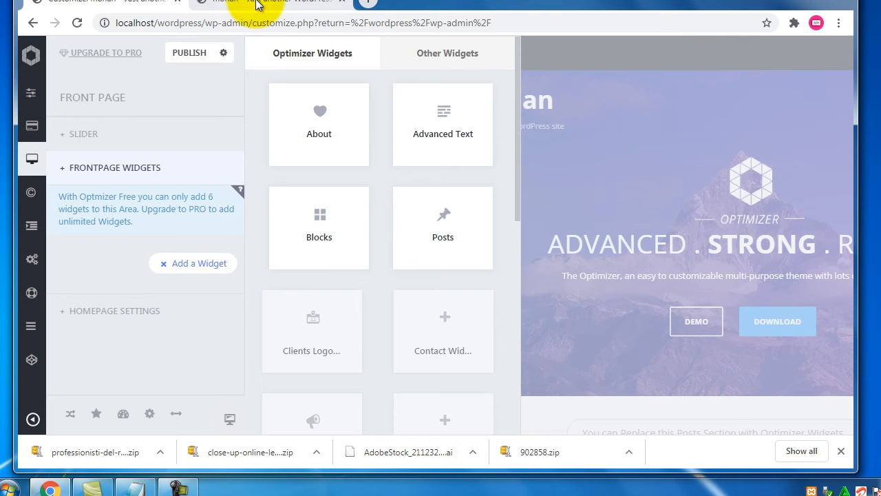
{"action": "left_click", "coordinate": [234, 4]}
{"action": "scroll", "coordinate": [148, 237], "scroll_direction": "down", "scroll_amount": 5}
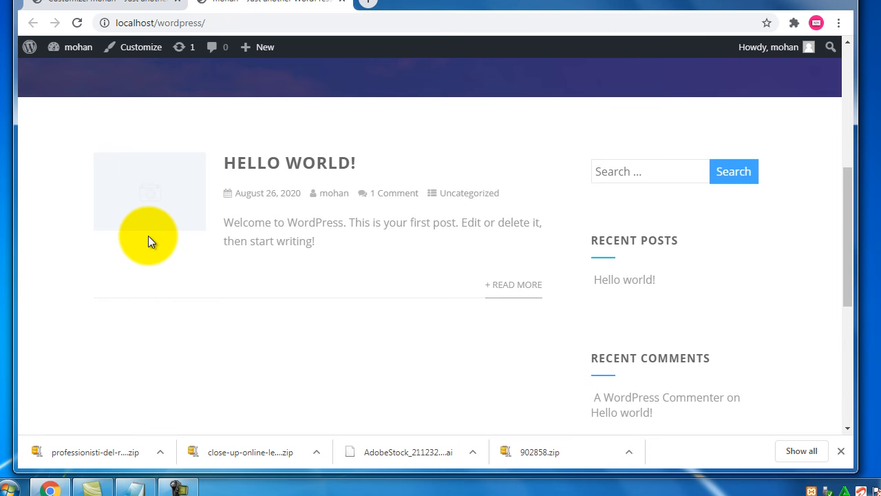
{"action": "scroll", "coordinate": [148, 235], "scroll_direction": "down", "scroll_amount": 5}
{"action": "scroll", "coordinate": [147, 235], "scroll_direction": "up", "scroll_amount": 10}
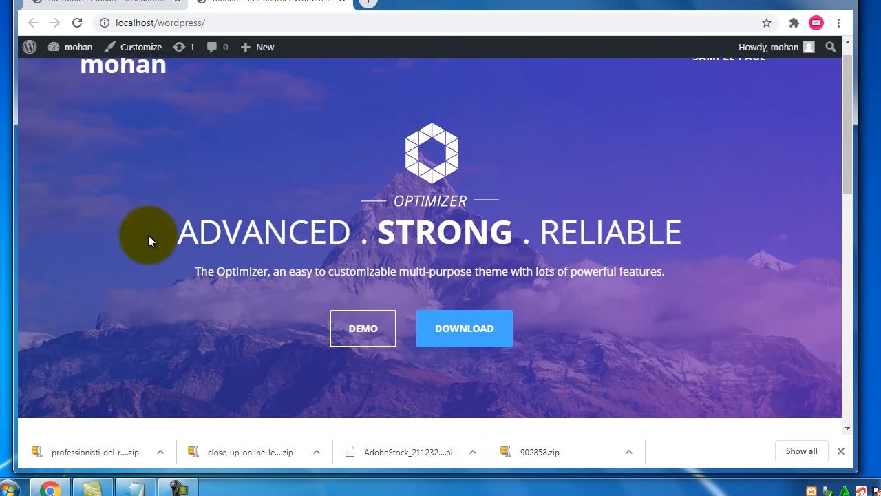
{"action": "left_click", "coordinate": [108, 4]}
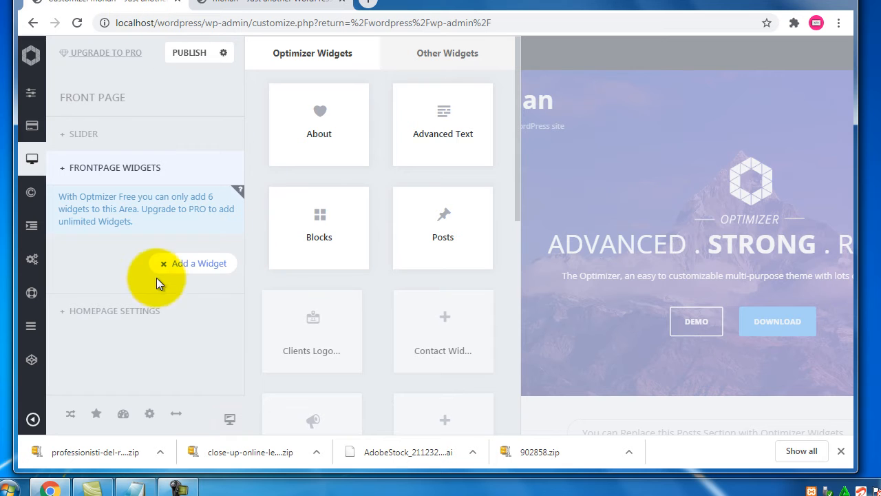
{"action": "left_click", "coordinate": [338, 141]}
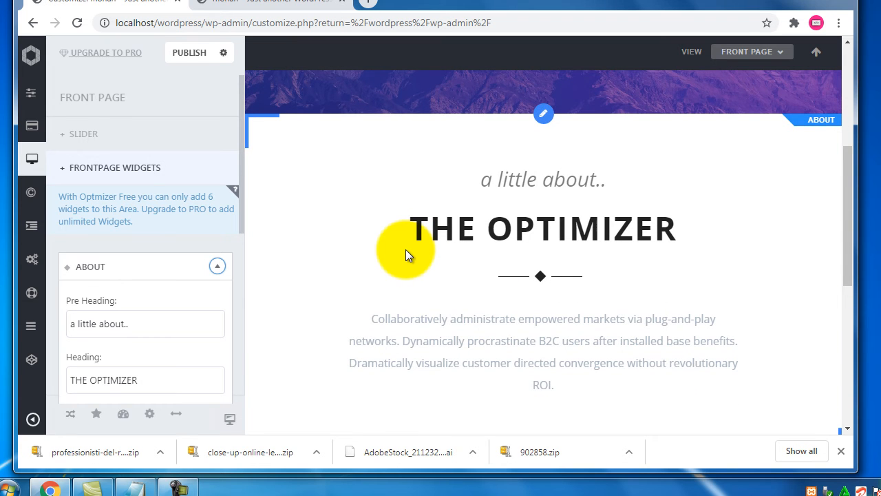
- Locate the About widget's pre-heading 'a little about..' and main heading settings
{"action": "left_click_drag", "start_coordinate": [493, 180], "coordinate": [570, 179]}
{"action": "triple_click", "coordinate": [94, 329]}
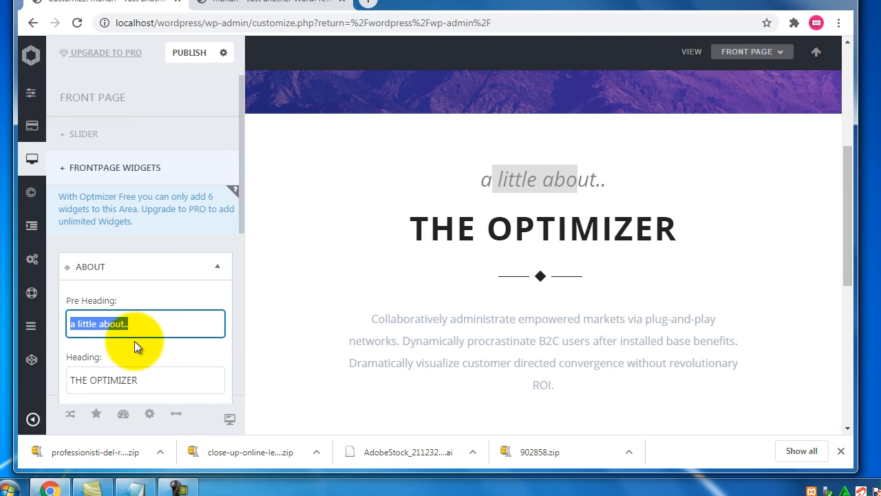
{"action": "scroll", "coordinate": [198, 250], "scroll_direction": "down", "scroll_amount": 2}
{"action": "left_click_drag", "start_coordinate": [412, 231], "coordinate": [696, 225]}
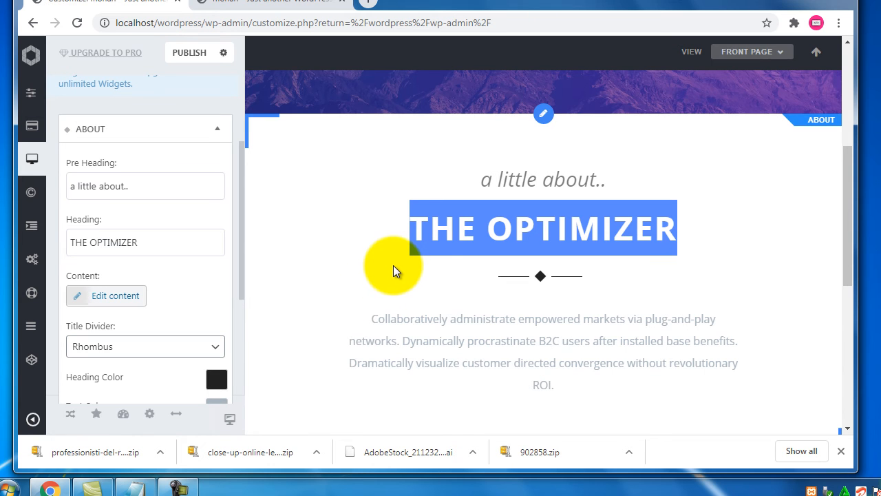
{"action": "left_click_drag", "start_coordinate": [113, 222], "coordinate": [67, 221]}
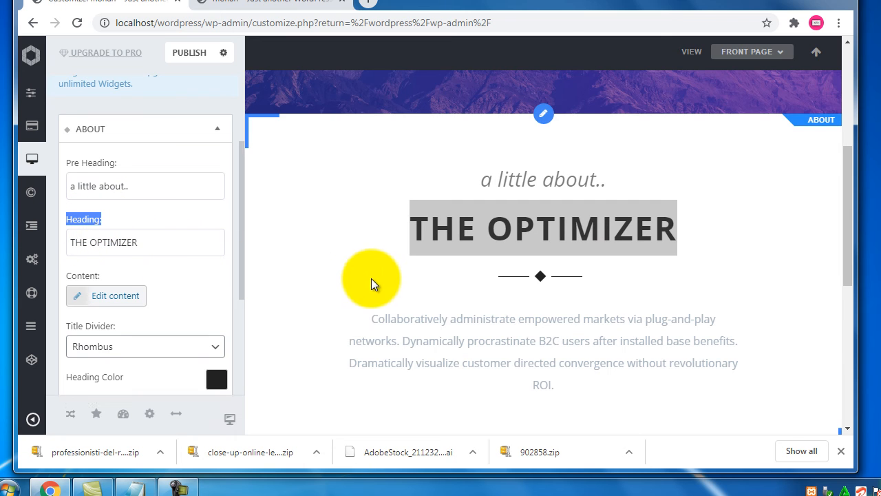
- Replace the About heading 'THE OPTIMIZER' with 'about' followed by the site name
{"action": "left_click", "coordinate": [158, 238]}
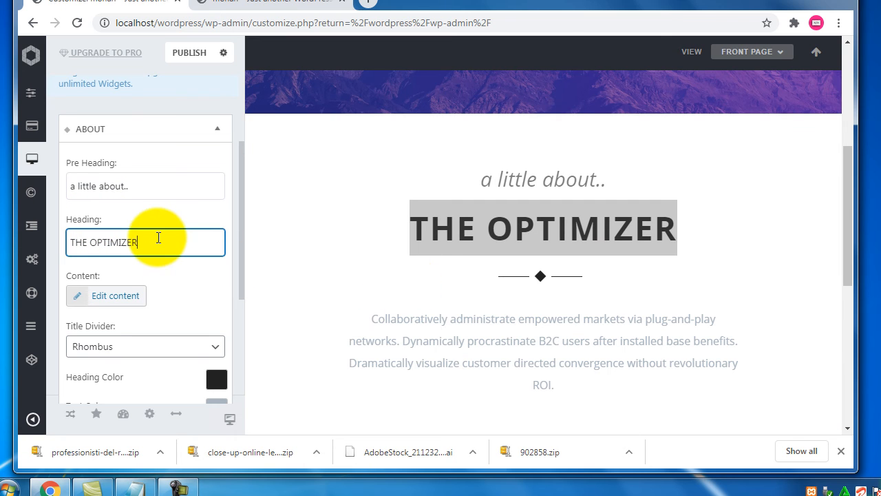
{"action": "left_click_drag", "start_coordinate": [158, 238], "coordinate": [58, 241]}
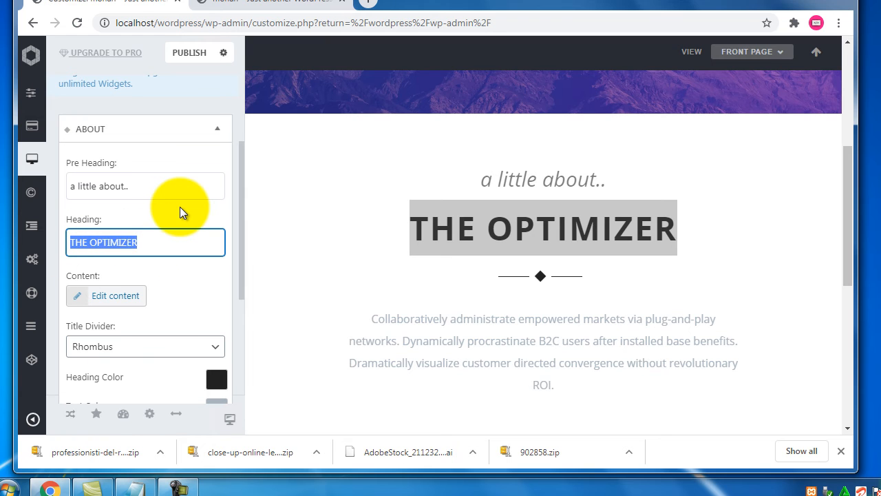
{"action": "type", "text": "about"}
{"action": "key", "text": "BackSpace"}
{"action": "key", "text": "BackSpace"}
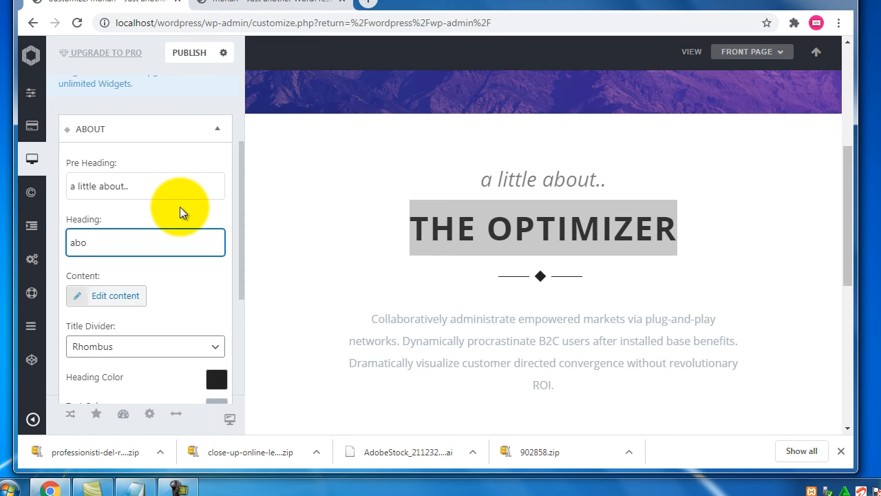
{"action": "key", "text": "BackSpace"}
{"action": "key", "text": "BackSpace"}
{"action": "key", "text": "BackSpace"}
{"action": "type", "text": "about "}
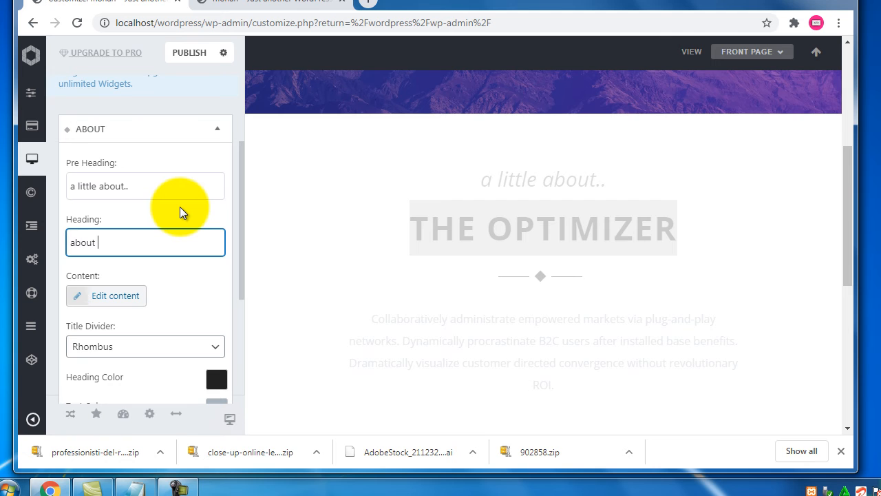
{"action": "type", "text": "mohan"}
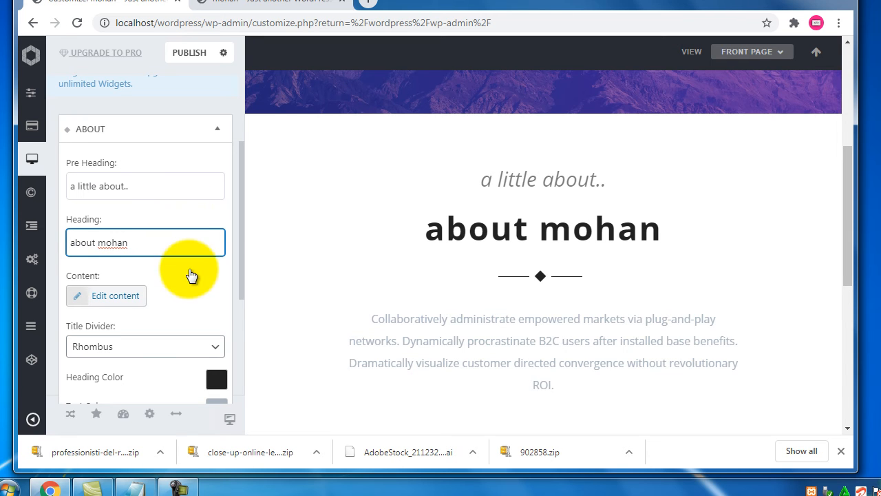
- Open the About body-text editor, inspect the paragraph format, and close it unchanged
{"action": "scroll", "coordinate": [189, 263], "scroll_direction": "down", "scroll_amount": 1}
{"action": "scroll", "coordinate": [510, 310], "scroll_direction": "down", "scroll_amount": 1}
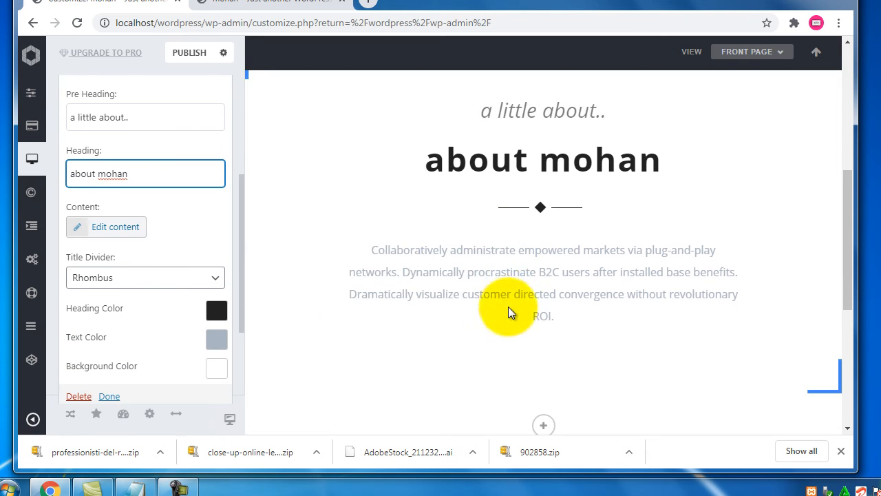
{"action": "left_click_drag", "start_coordinate": [555, 318], "coordinate": [399, 248]}
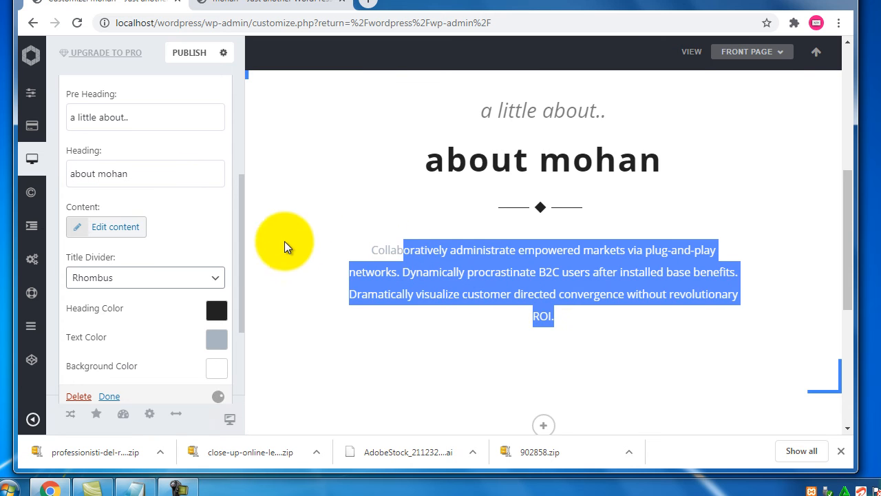
{"action": "left_click", "coordinate": [174, 221]}
{"action": "left_click_drag", "start_coordinate": [71, 208], "coordinate": [90, 207]}
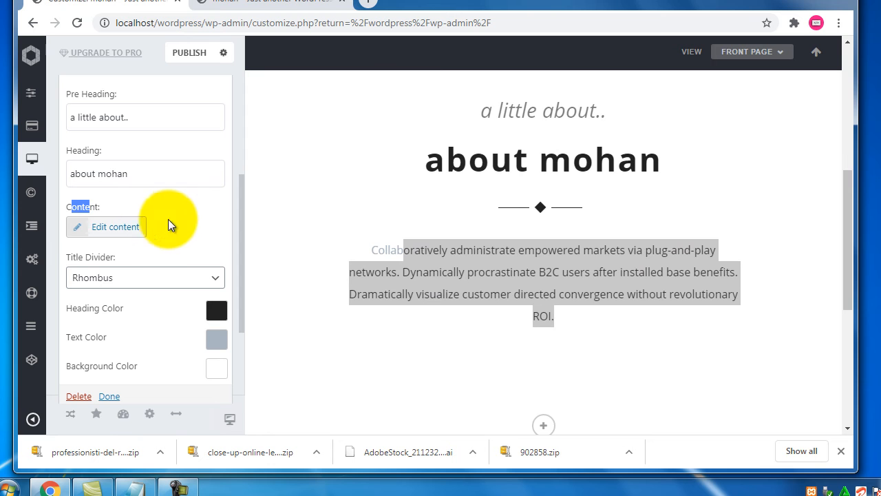
{"action": "left_click", "coordinate": [128, 230]}
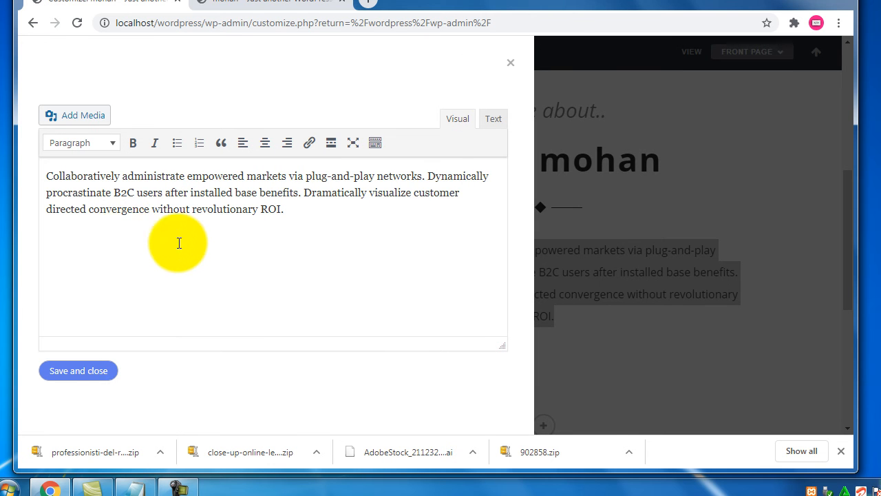
{"action": "left_click_drag", "start_coordinate": [291, 216], "coordinate": [49, 177]}
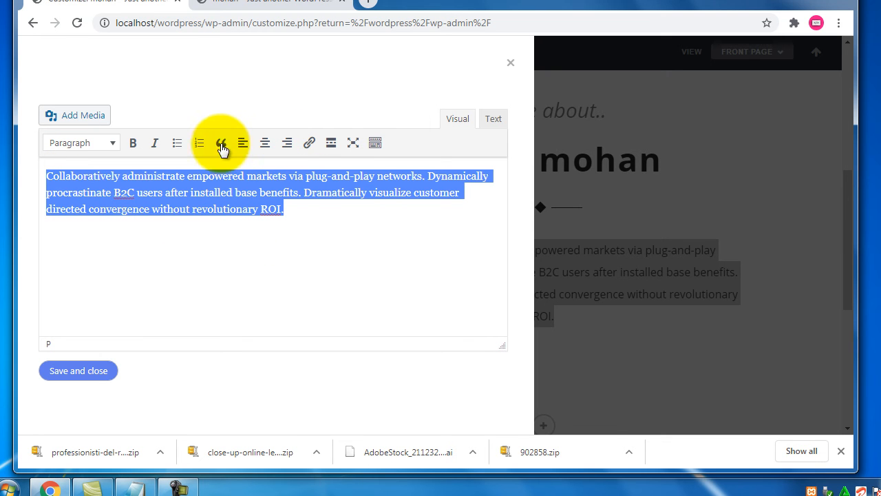
{"action": "left_click", "coordinate": [114, 146]}
{"action": "left_click", "coordinate": [114, 147]}
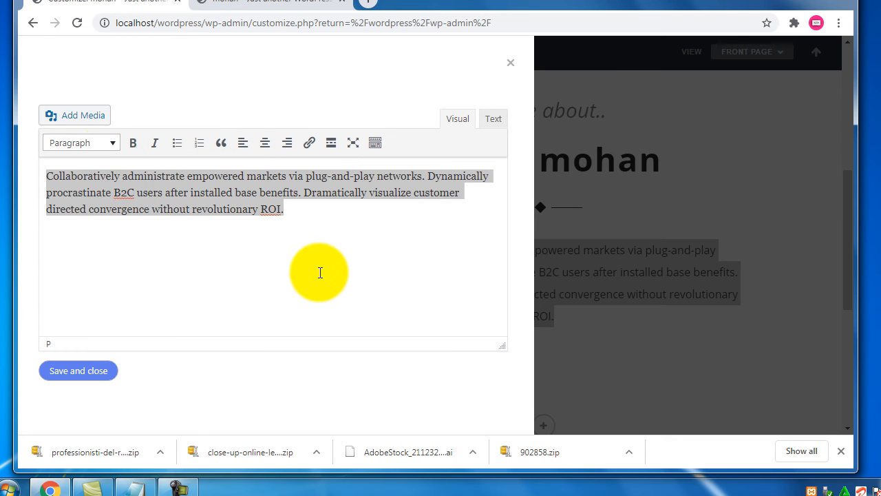
{"action": "left_click", "coordinate": [511, 63]}
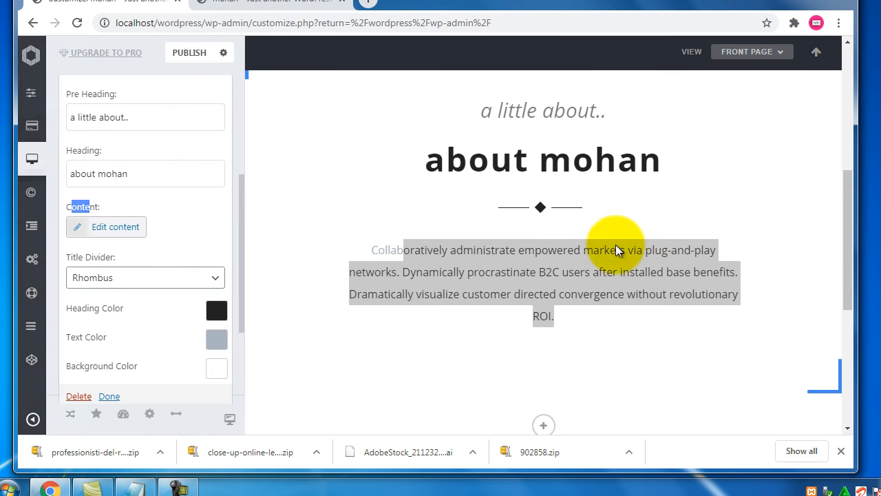
- Set the About widget's Title Divider to Circle instead of Rhombus
{"action": "scroll", "coordinate": [149, 240], "scroll_direction": "up", "scroll_amount": 3}
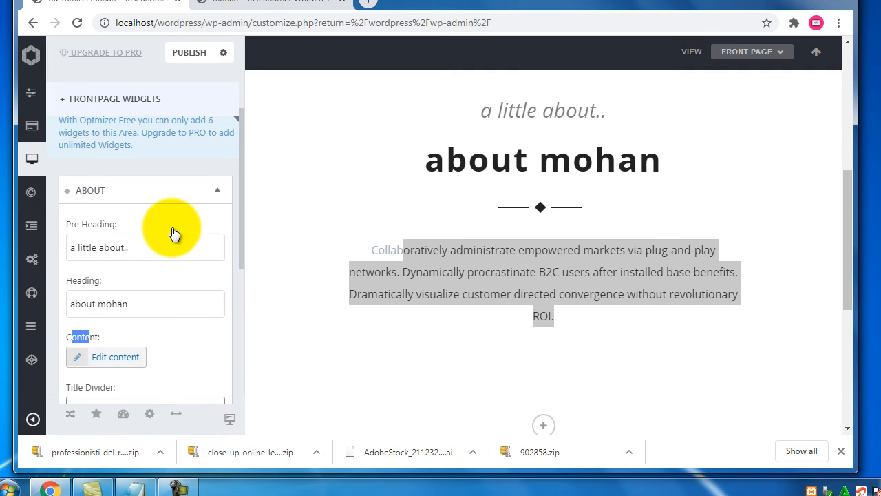
{"action": "scroll", "coordinate": [174, 234], "scroll_direction": "down", "scroll_amount": 3}
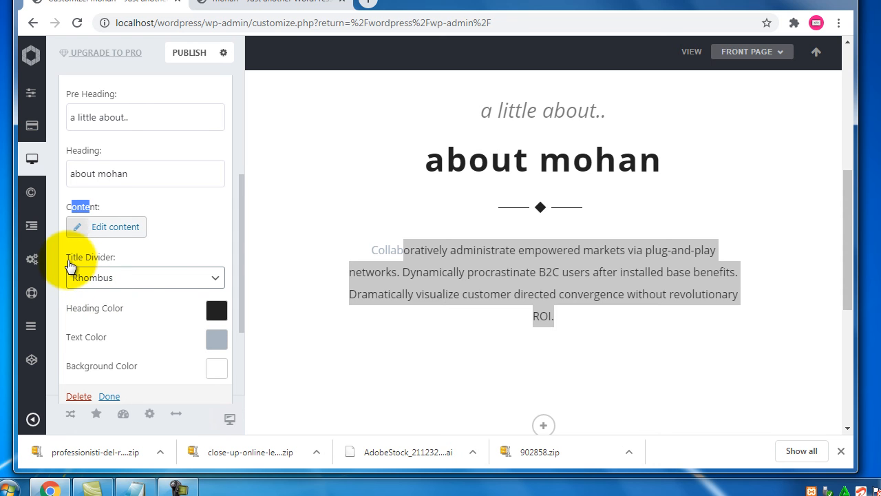
{"action": "left_click_drag", "start_coordinate": [78, 258], "coordinate": [106, 259]}
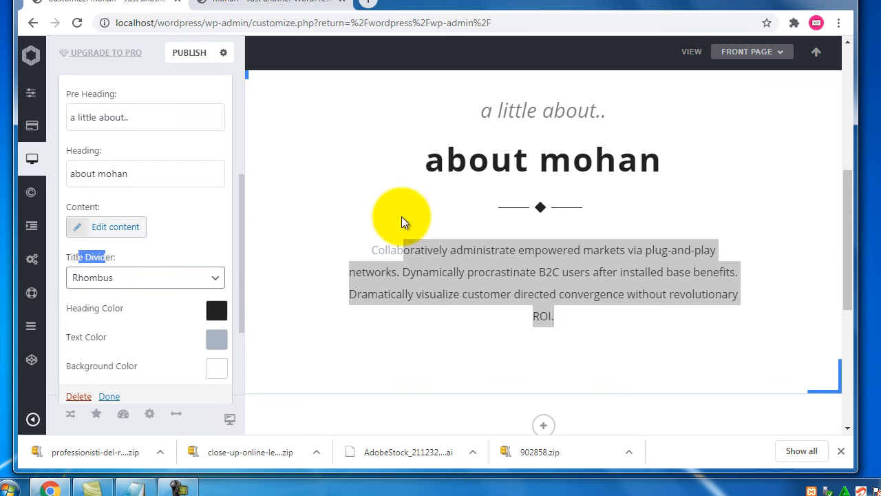
{"action": "left_click", "coordinate": [519, 209]}
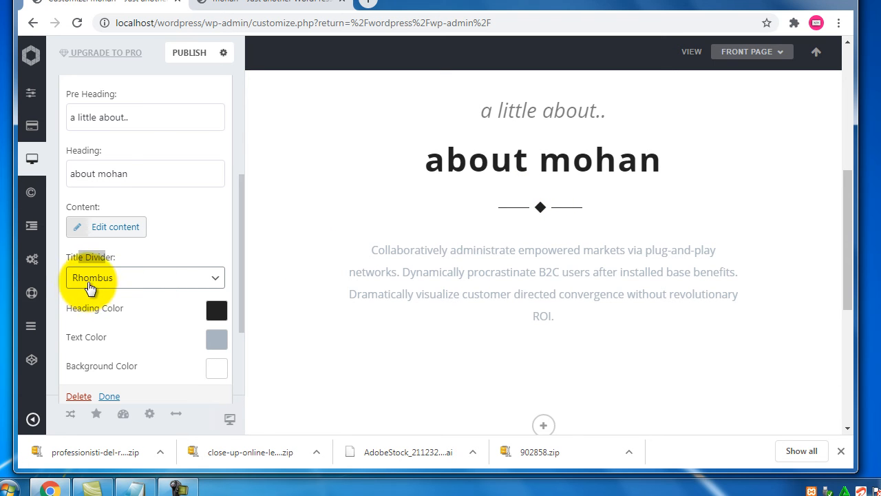
{"action": "left_click", "coordinate": [191, 287]}
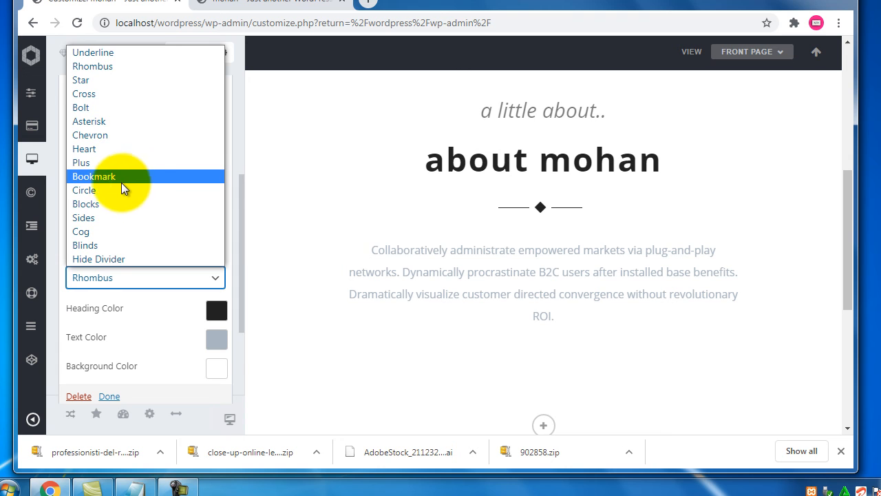
{"action": "left_click", "coordinate": [110, 190]}
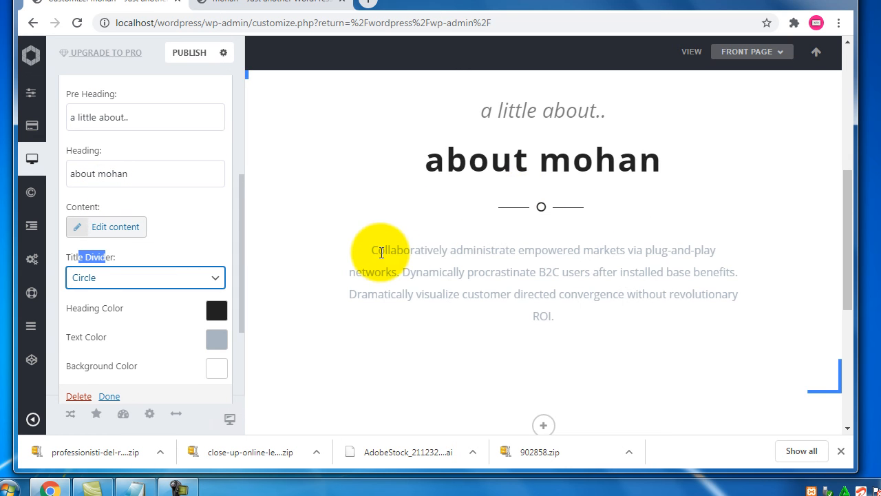
{"action": "scroll", "coordinate": [381, 247], "scroll_direction": "up", "scroll_amount": 3}
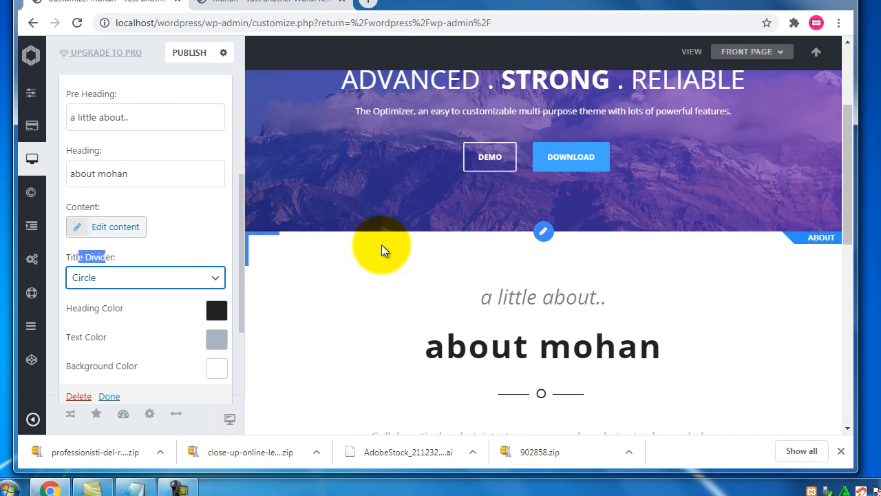
{"action": "scroll", "coordinate": [204, 227], "scroll_direction": "up", "scroll_amount": 3}
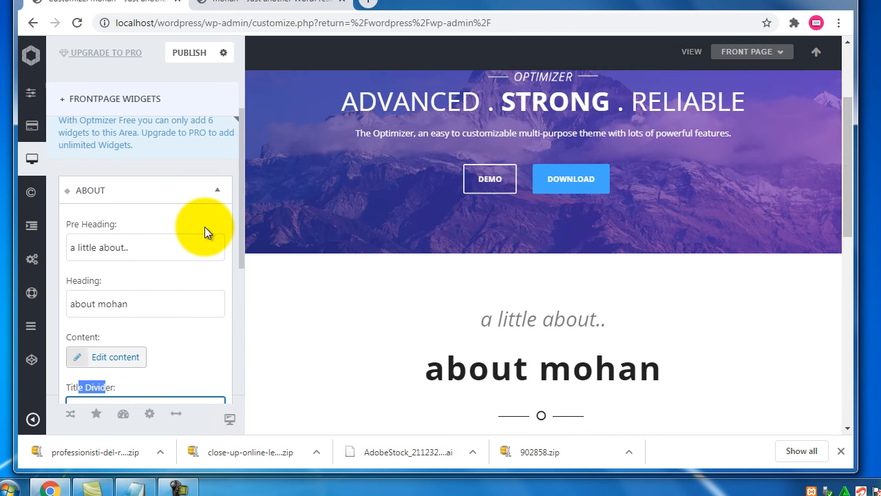
{"action": "left_click", "coordinate": [221, 187]}
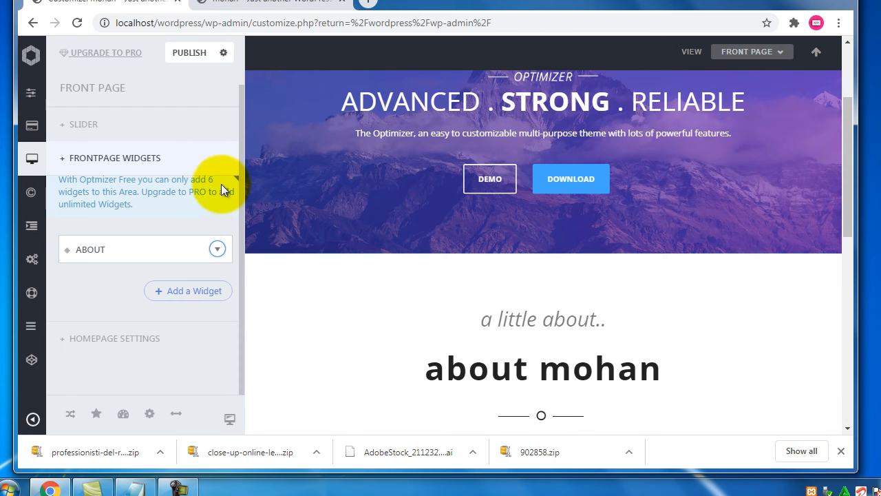
- Add an Advanced Text widget from Optimizer Widgets below the About section
{"action": "left_click", "coordinate": [183, 294]}
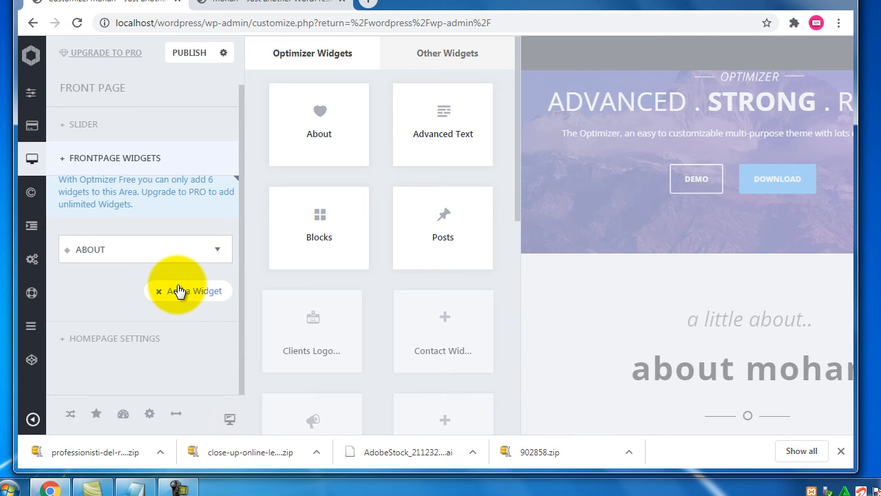
{"action": "left_click", "coordinate": [446, 140]}
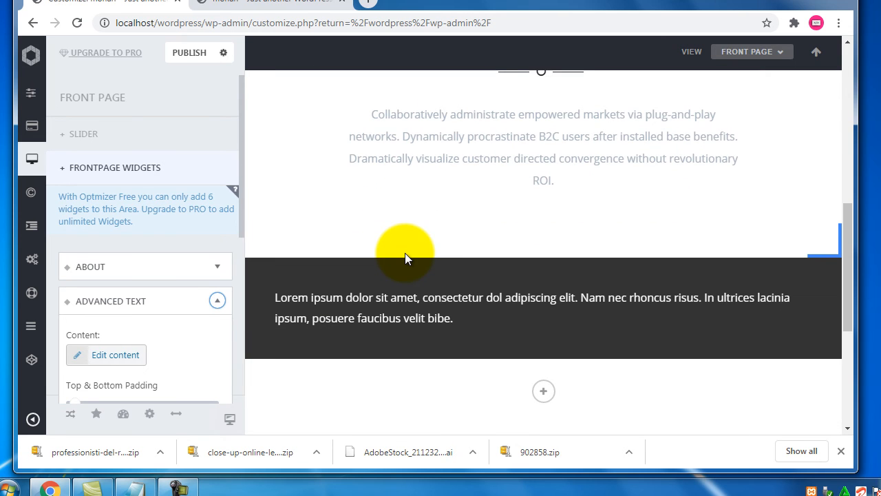
{"action": "scroll", "coordinate": [179, 298], "scroll_direction": "down", "scroll_amount": 2}
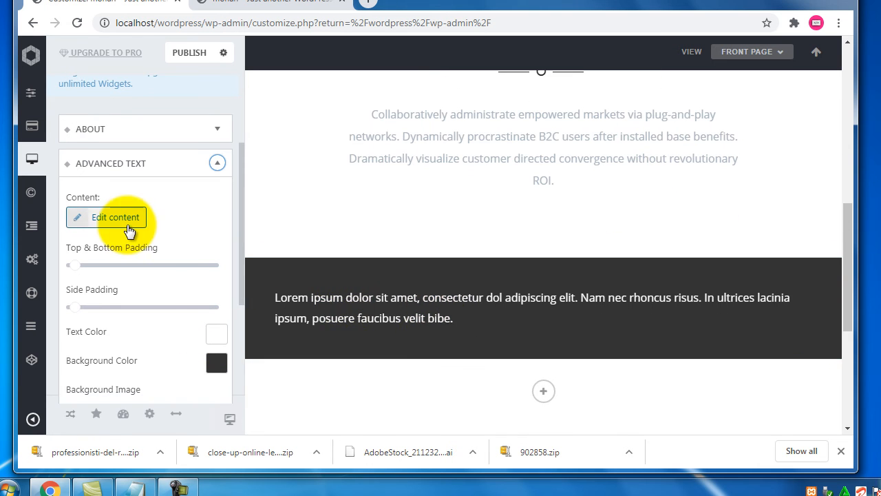
- Replace the Advanced Text content with a centred Heading 1 'Contact Us' plus phone number, and save
{"action": "left_click", "coordinate": [130, 230]}
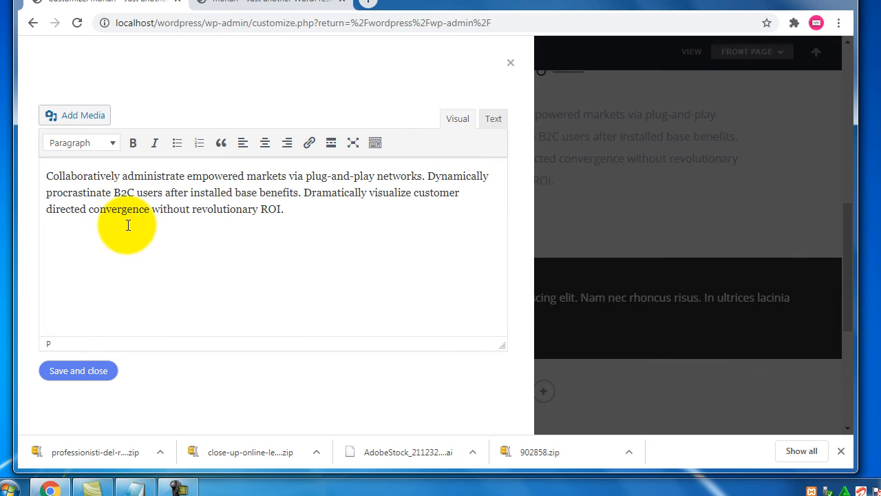
{"action": "left_click_drag", "start_coordinate": [297, 215], "coordinate": [8, 177]}
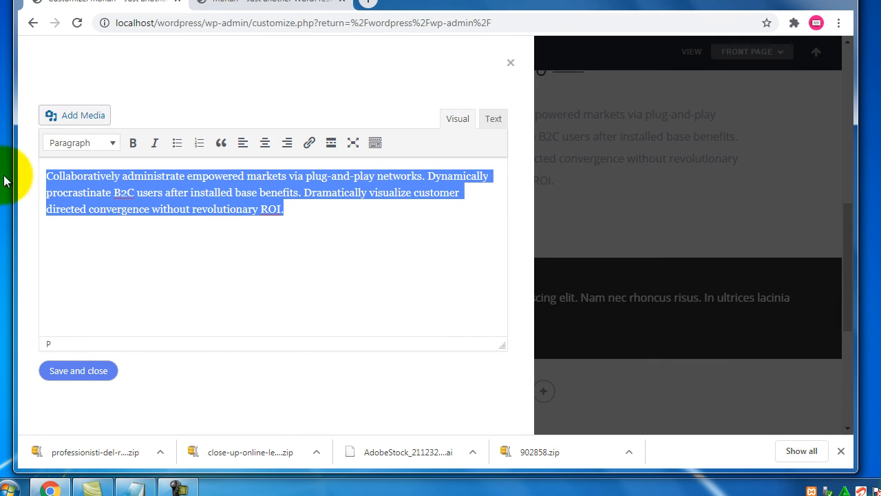
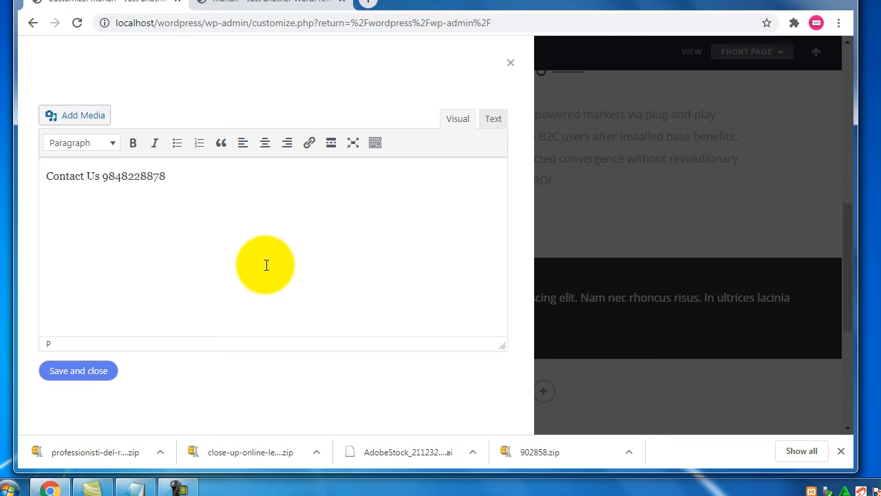
{"action": "left_click", "coordinate": [265, 143]}
{"action": "left_click", "coordinate": [112, 144]}
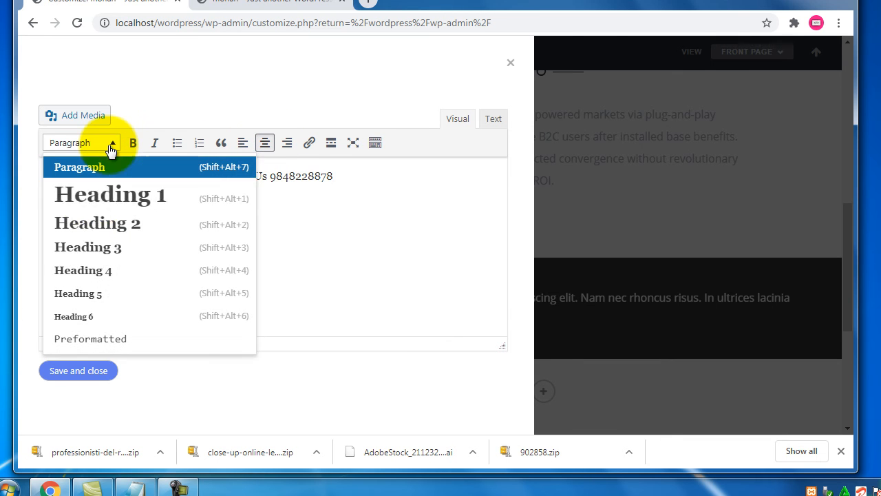
{"action": "left_click", "coordinate": [93, 202]}
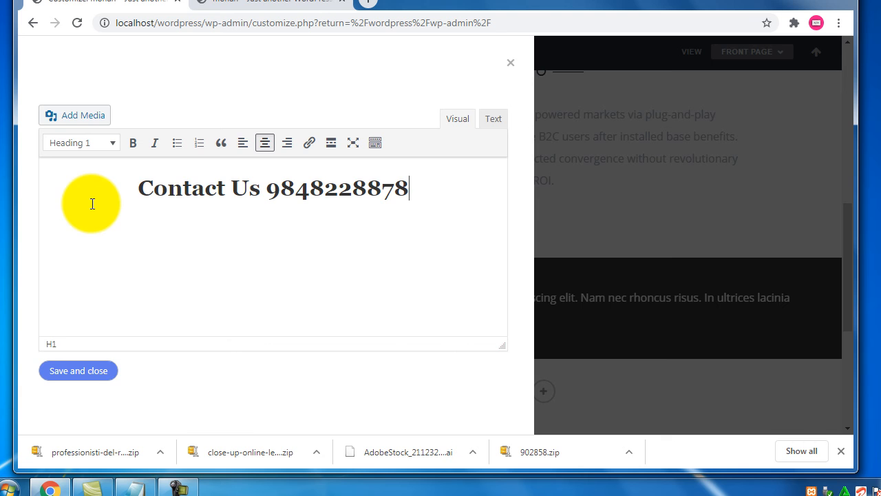
{"action": "left_click", "coordinate": [78, 367]}
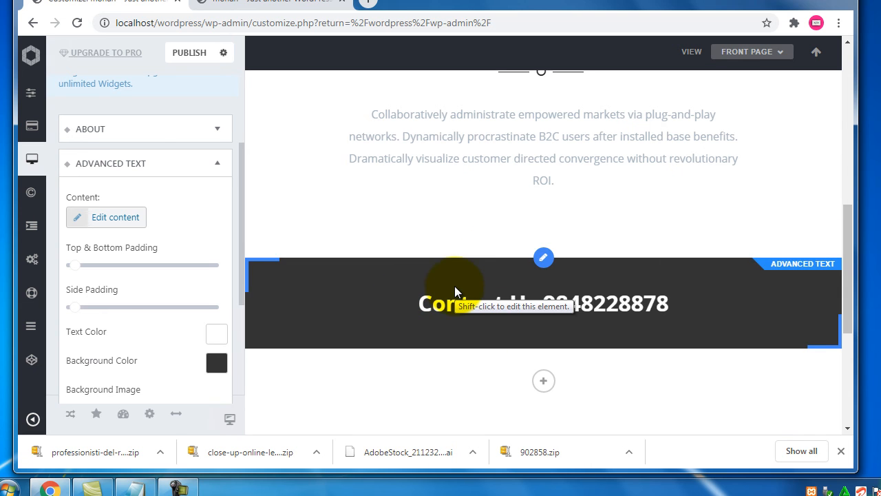
- Collapse Advanced Text, add a three-column Blocks widget below the banner, and expand Block 1
{"action": "left_click", "coordinate": [216, 165]}
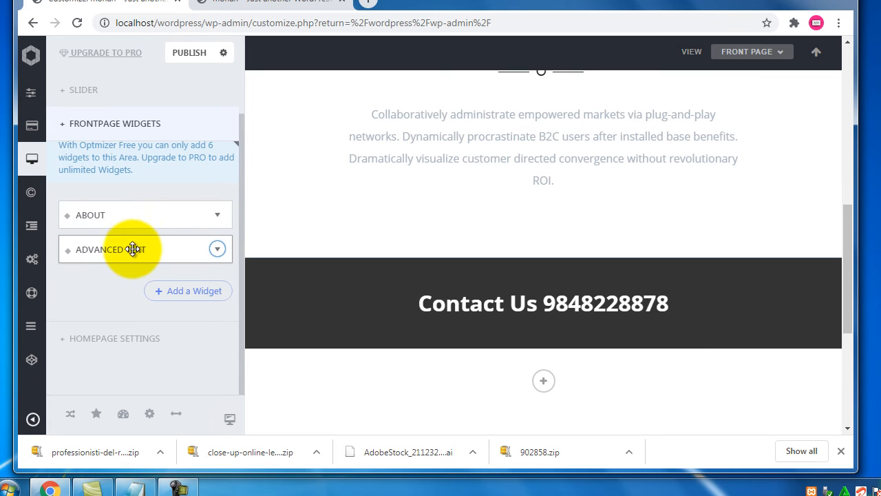
{"action": "scroll", "coordinate": [467, 296], "scroll_direction": "up", "scroll_amount": 4}
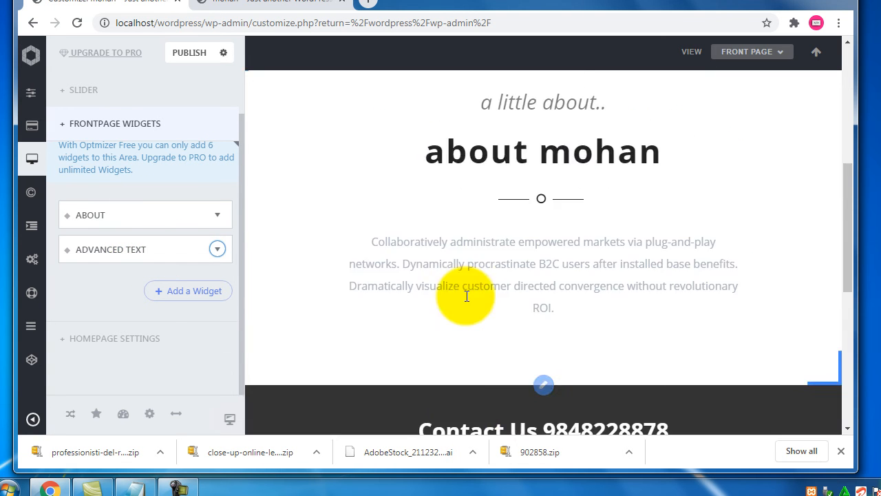
{"action": "scroll", "coordinate": [463, 297], "scroll_direction": "down", "scroll_amount": 4}
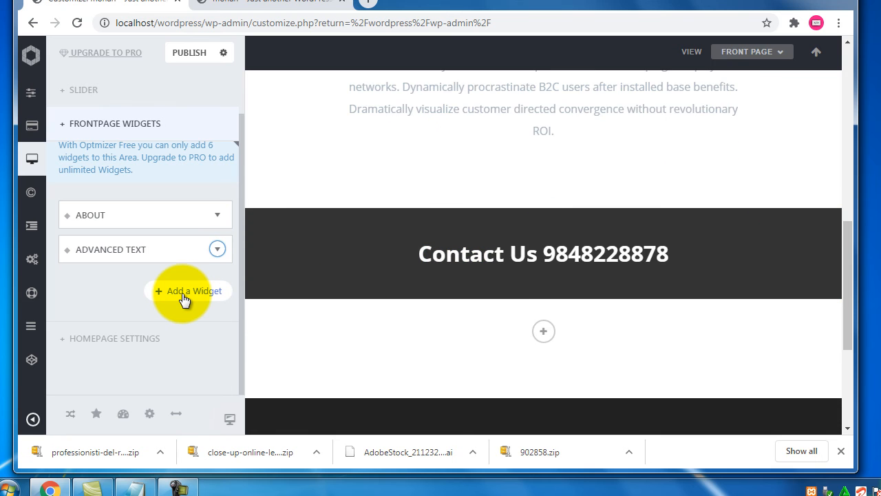
{"action": "left_click", "coordinate": [183, 297]}
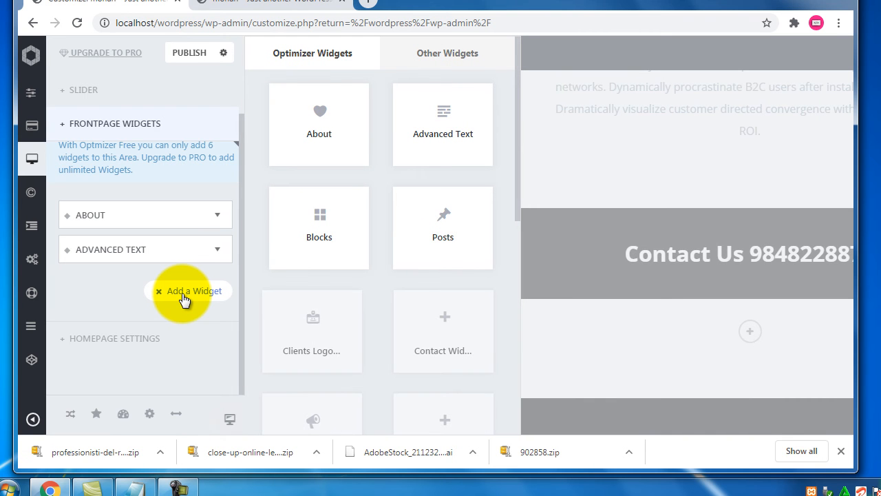
{"action": "left_click", "coordinate": [350, 250]}
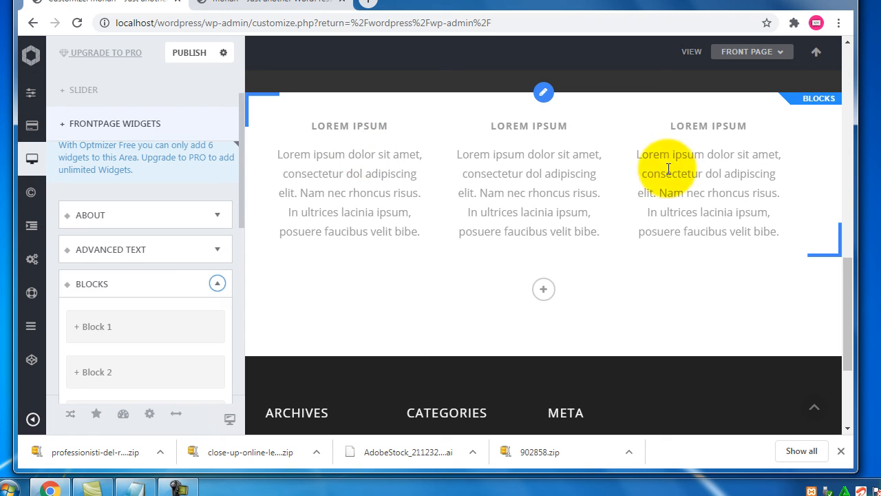
{"action": "left_click_drag", "start_coordinate": [239, 181], "coordinate": [239, 241]}
{"action": "left_click", "coordinate": [98, 193]}
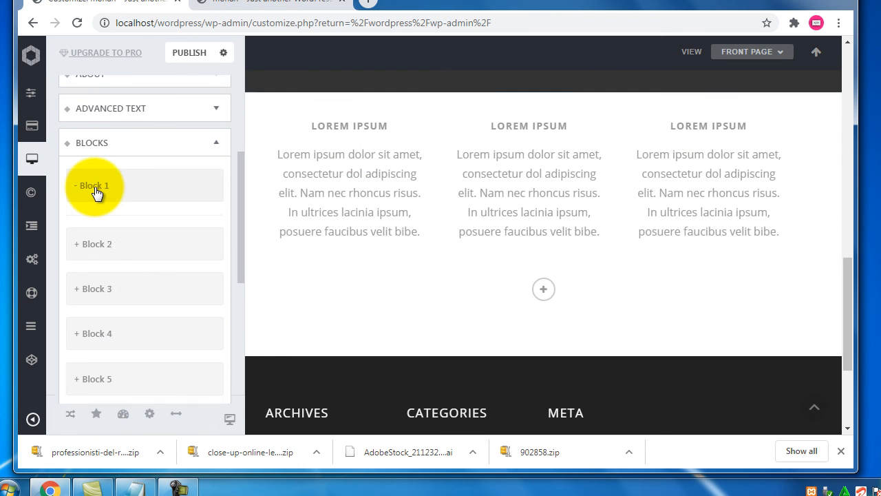
- Replace the Block 1 title 'Lorem Ipsum' with 'Speedy Services'
{"action": "scroll", "coordinate": [202, 262], "scroll_direction": "down", "scroll_amount": 1}
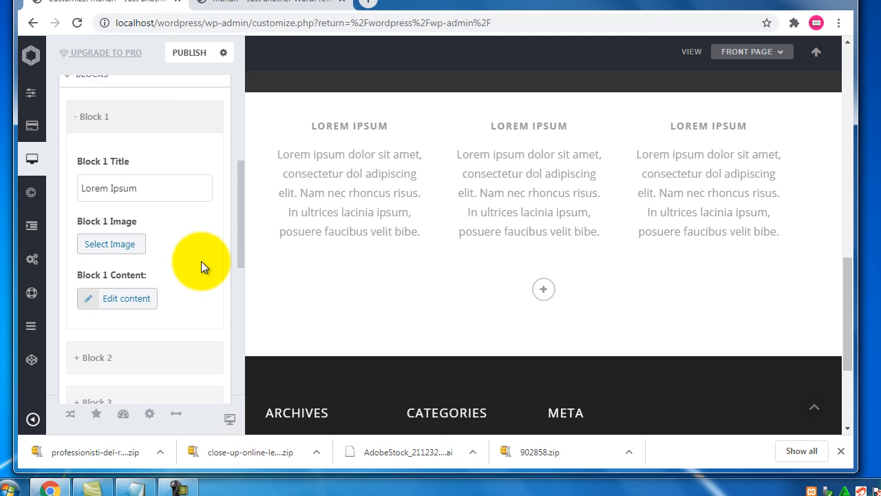
{"action": "triple_click", "coordinate": [148, 190]}
{"action": "type", "text": "A"}
{"action": "key", "text": "BackSpace"}
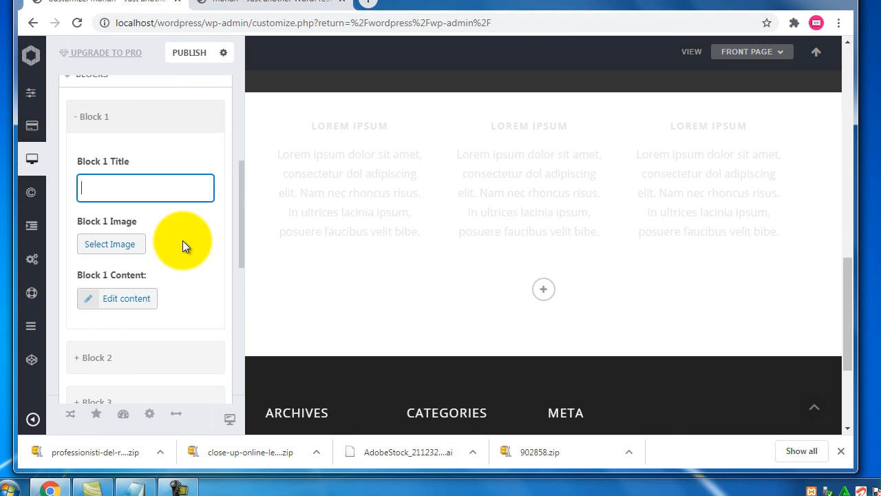
{"action": "type", "text": "Spe"}
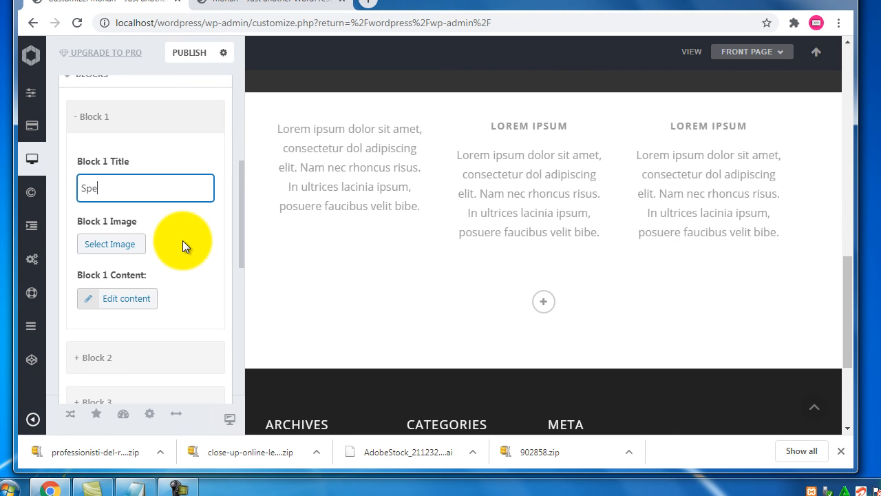
{"action": "type", "text": "edy Services"}
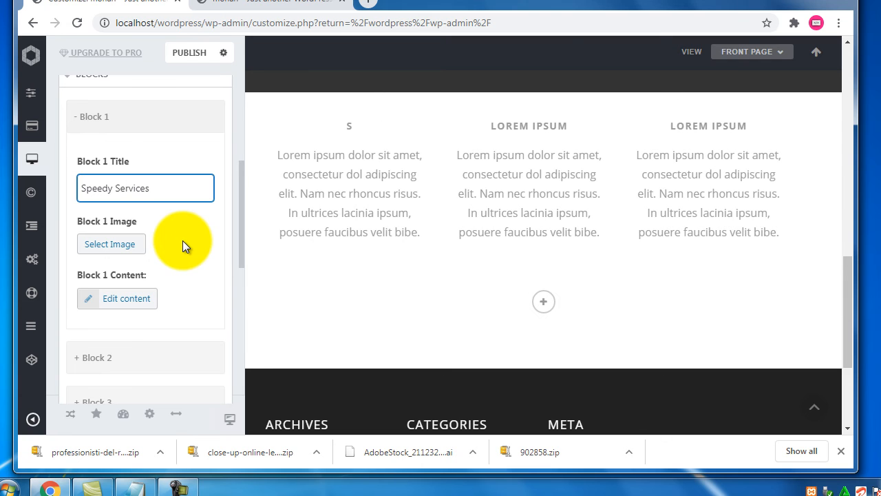
- Review the first block's lorem ipsum body text in its editor and close it unchanged
{"action": "left_click", "coordinate": [111, 359]}
{"action": "scroll", "coordinate": [204, 256], "scroll_direction": "down", "scroll_amount": 2}
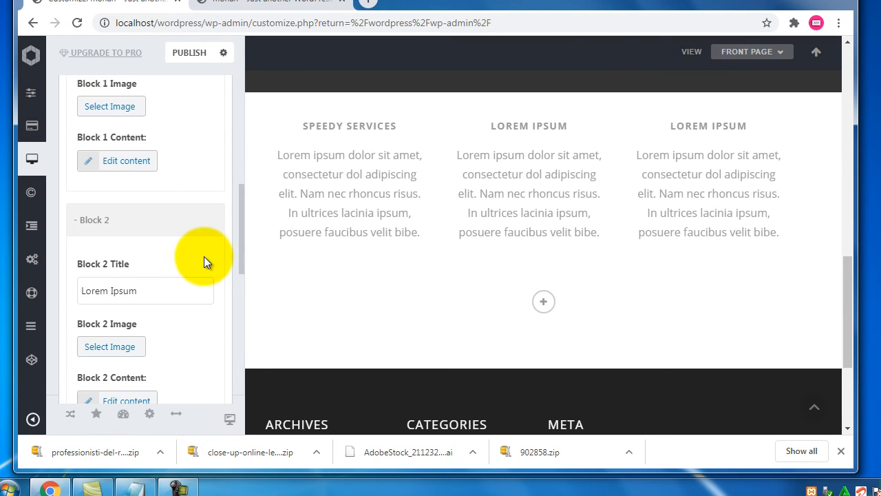
{"action": "scroll", "coordinate": [189, 176], "scroll_direction": "up", "scroll_amount": 1}
{"action": "left_click_drag", "start_coordinate": [147, 143], "coordinate": [63, 139]}
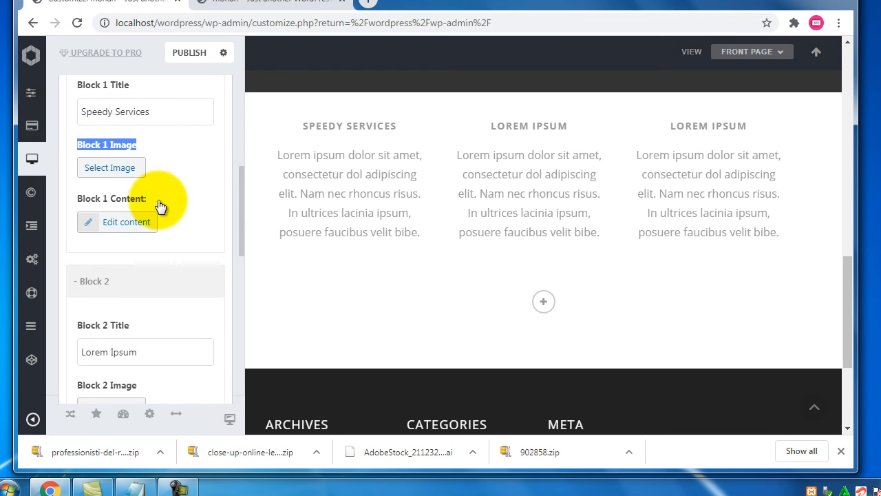
{"action": "left_click_drag", "start_coordinate": [163, 198], "coordinate": [86, 200]}
{"action": "left_click_drag", "start_coordinate": [313, 155], "coordinate": [367, 235]}
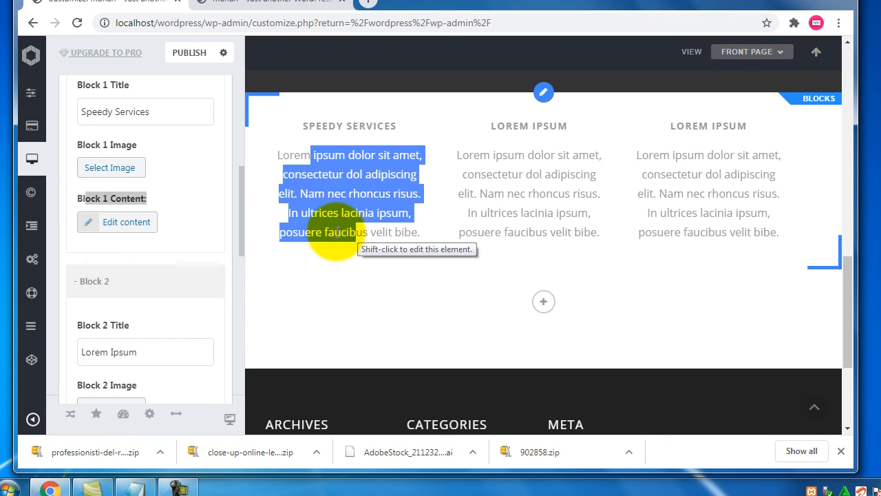
{"action": "left_click", "coordinate": [324, 237]}
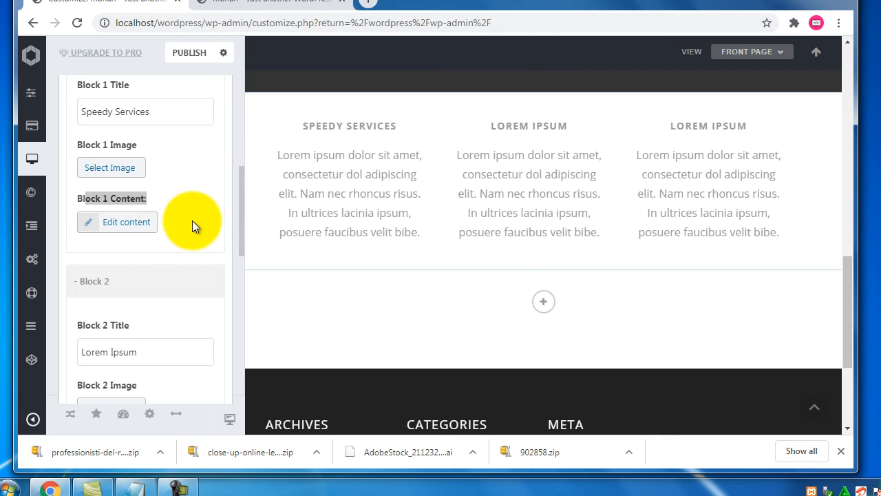
{"action": "left_click", "coordinate": [122, 221]}
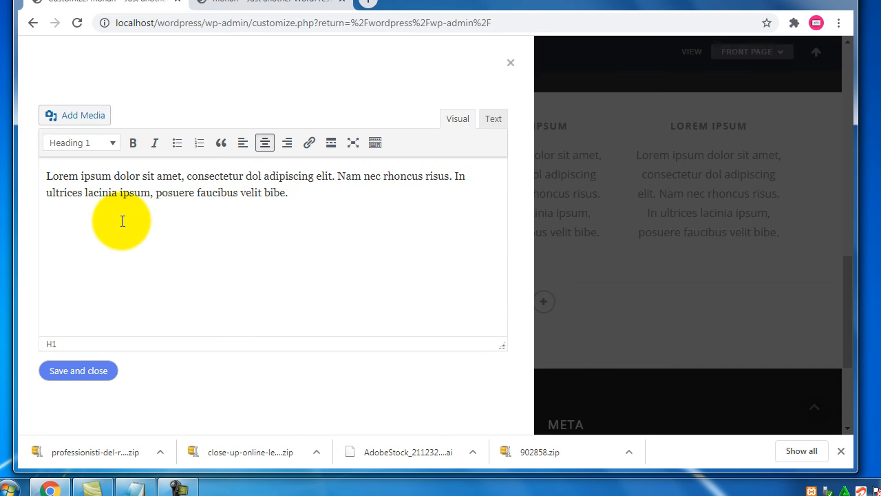
{"action": "left_click_drag", "start_coordinate": [288, 193], "coordinate": [14, 172]}
{"action": "left_click", "coordinate": [510, 64]}
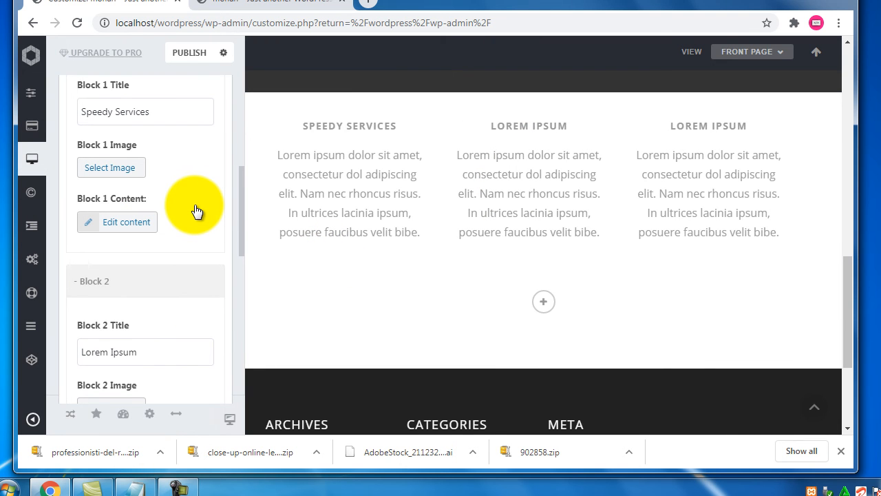
{"action": "scroll", "coordinate": [195, 207], "scroll_direction": "down", "scroll_amount": 1}
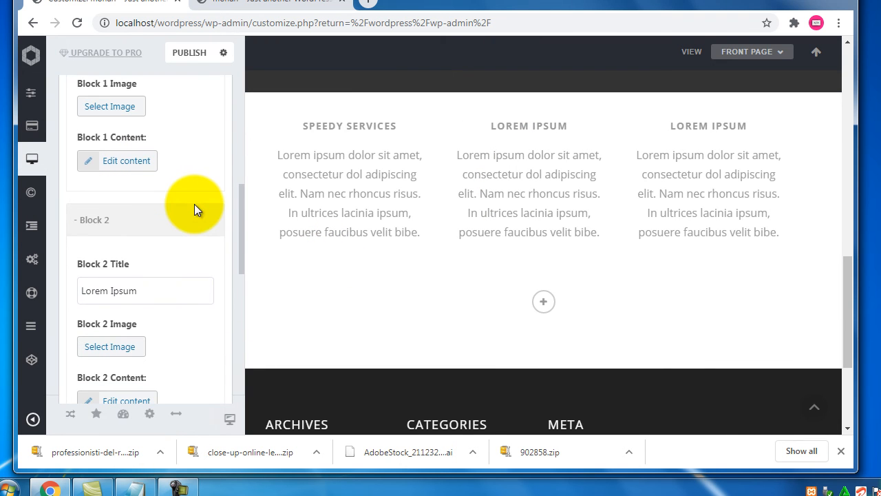
- Retitle Block 2 as '24x7 Seupport'
{"action": "triple_click", "coordinate": [145, 292]}
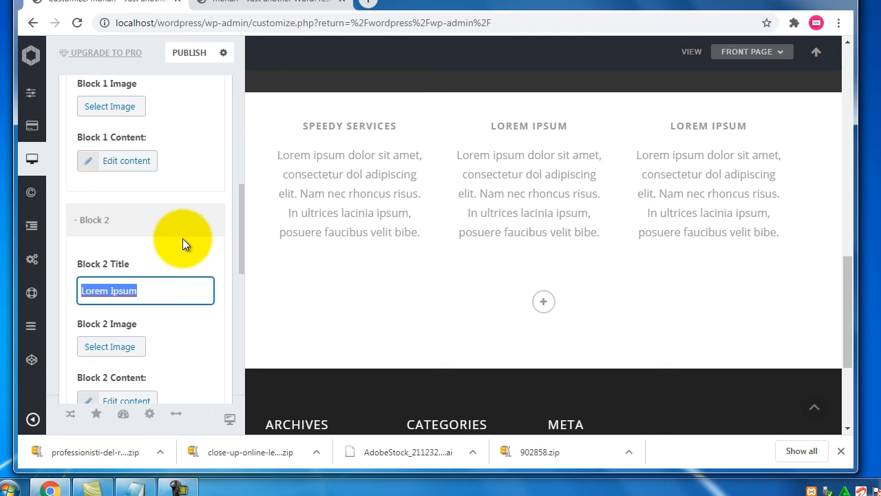
{"action": "type", "text": "2"}
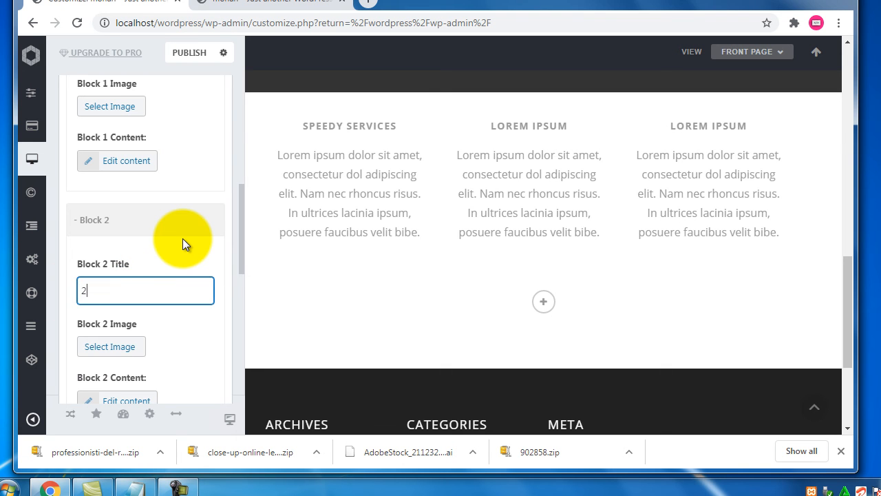
{"action": "type", "text": "4x"}
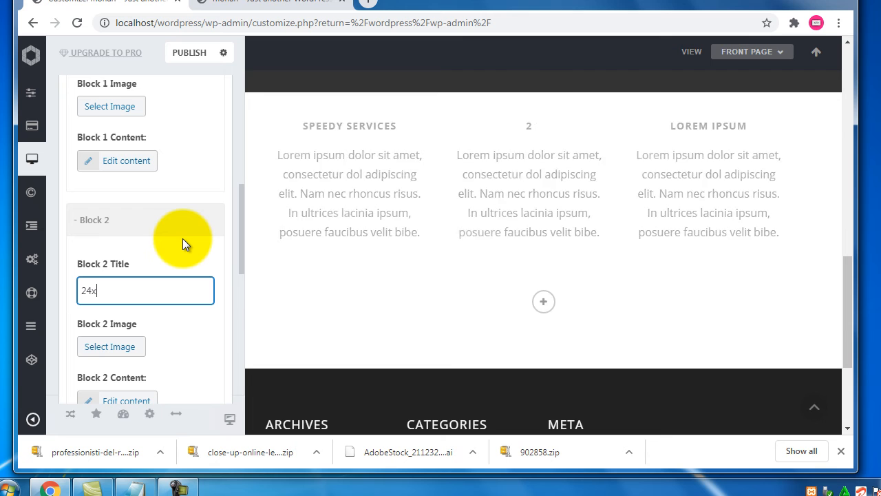
{"action": "type", "text": "7 Seupport"}
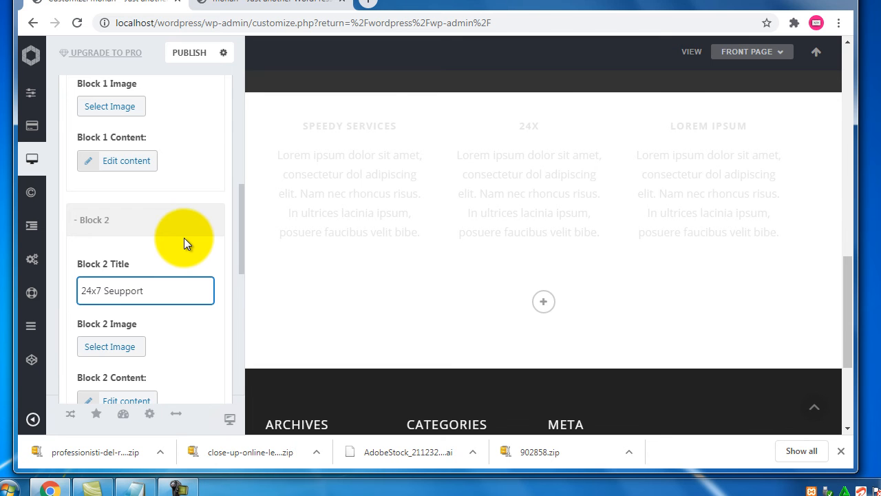
{"action": "scroll", "coordinate": [183, 241], "scroll_direction": "down", "scroll_amount": 3}
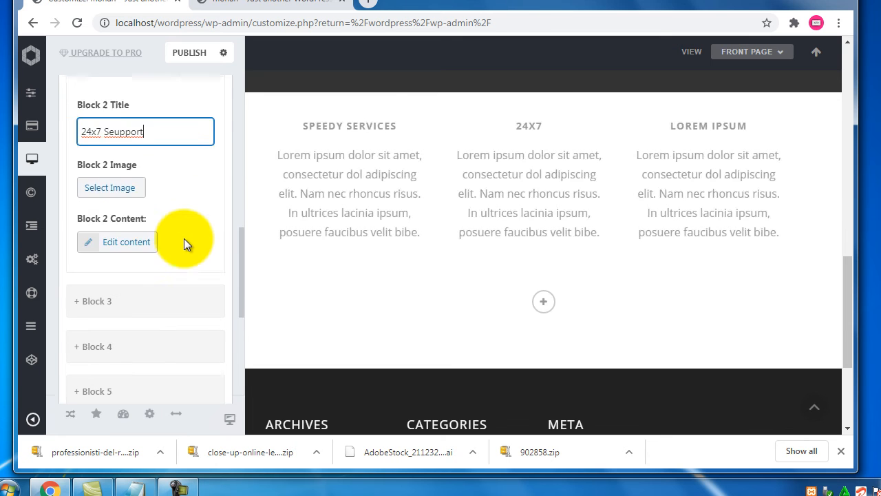
- Expand Block 3 and retitle it 'User friendly'
{"action": "left_click", "coordinate": [102, 255]}
{"action": "left_click_drag", "start_coordinate": [171, 329], "coordinate": [39, 335]}
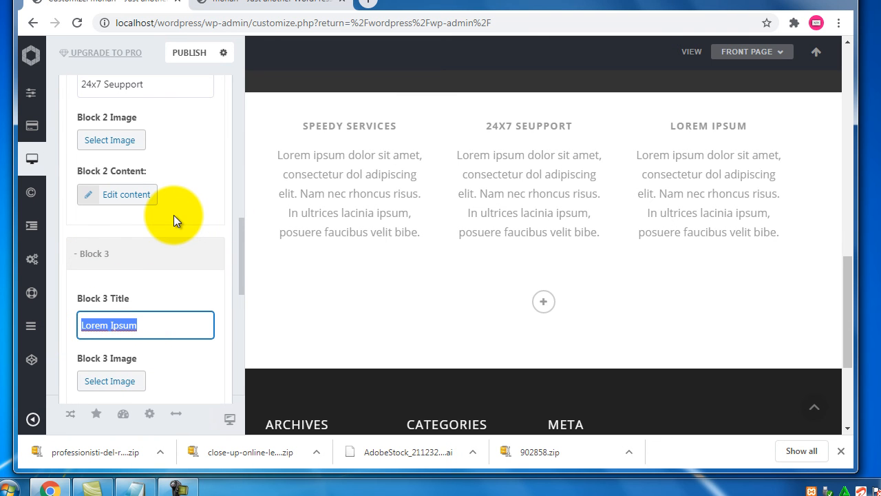
{"action": "type", "text": "User f"}
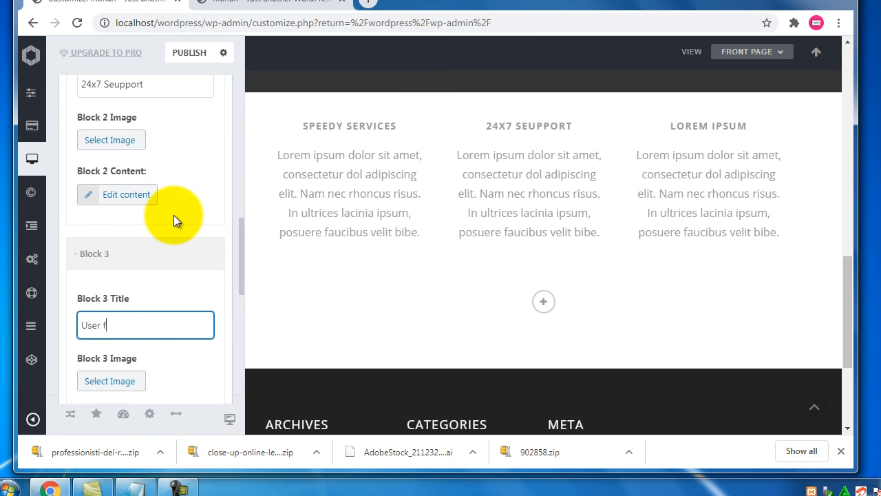
{"action": "type", "text": "riendly"}
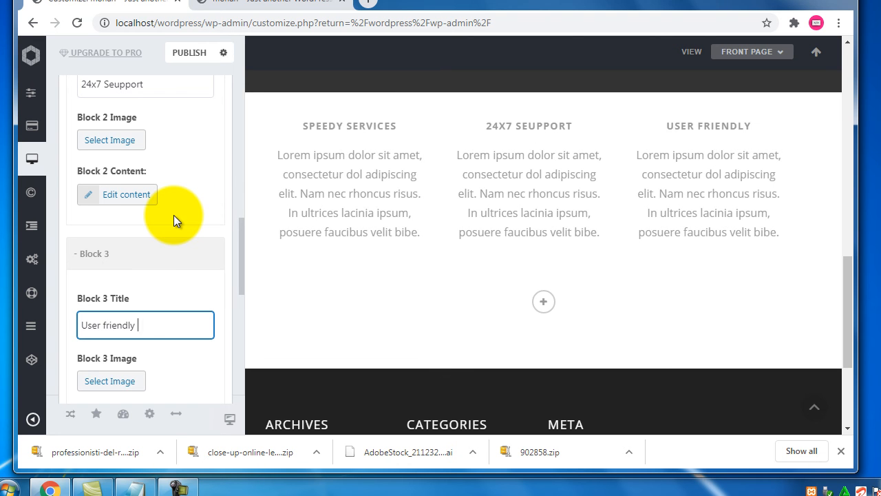
{"action": "left_click", "coordinate": [159, 251]}
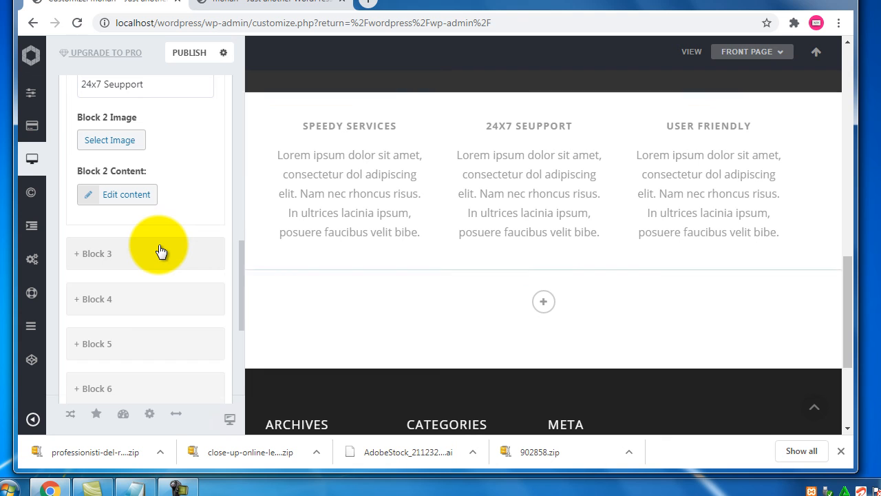
{"action": "left_click", "coordinate": [160, 251]}
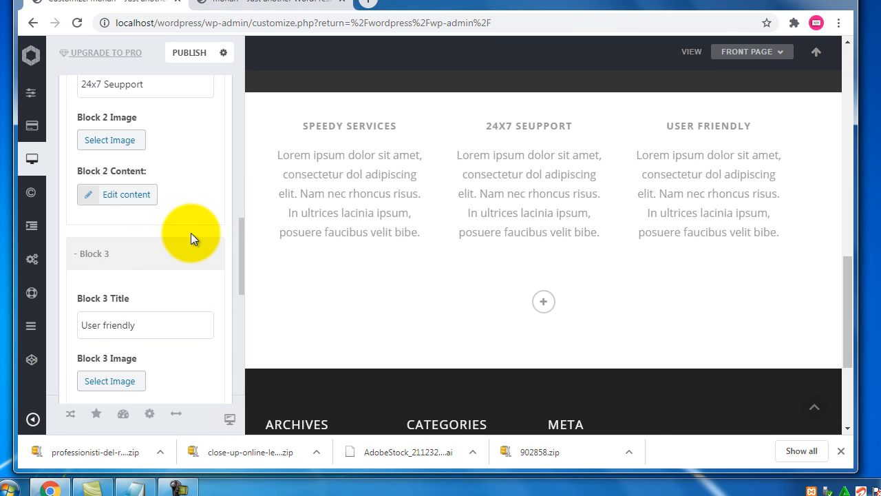
{"action": "scroll", "coordinate": [191, 231], "scroll_direction": "down", "scroll_amount": 2}
{"action": "scroll", "coordinate": [191, 231], "scroll_direction": "down", "scroll_amount": 1}
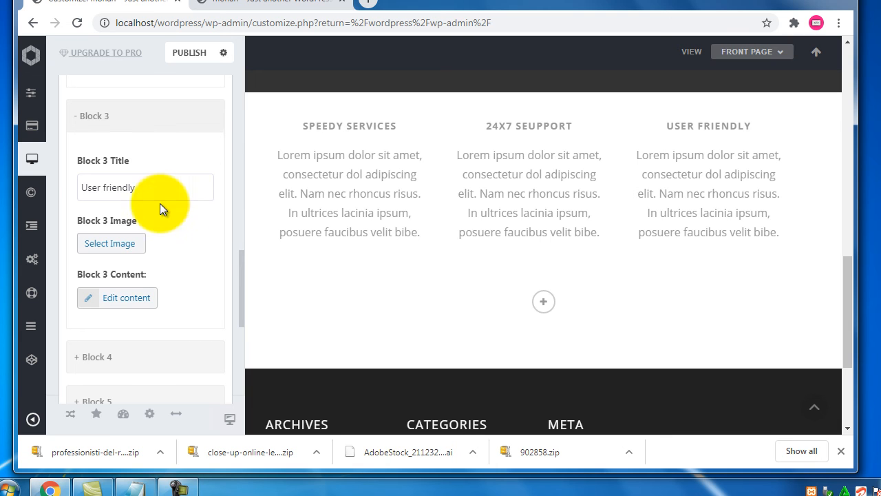
- Look over the three service block fields and the User friendly text, then collapse the Blocks widget
{"action": "left_click_drag", "start_coordinate": [144, 166], "coordinate": [83, 161]}
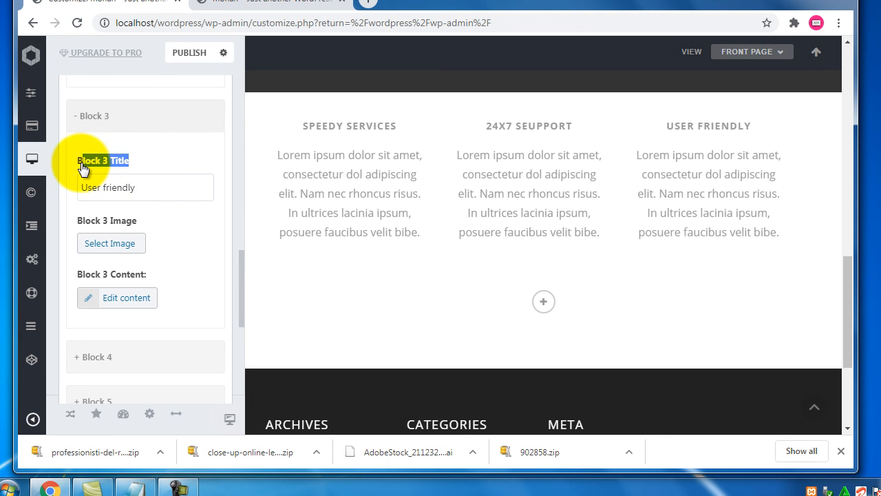
{"action": "left_click_drag", "start_coordinate": [139, 221], "coordinate": [89, 222]}
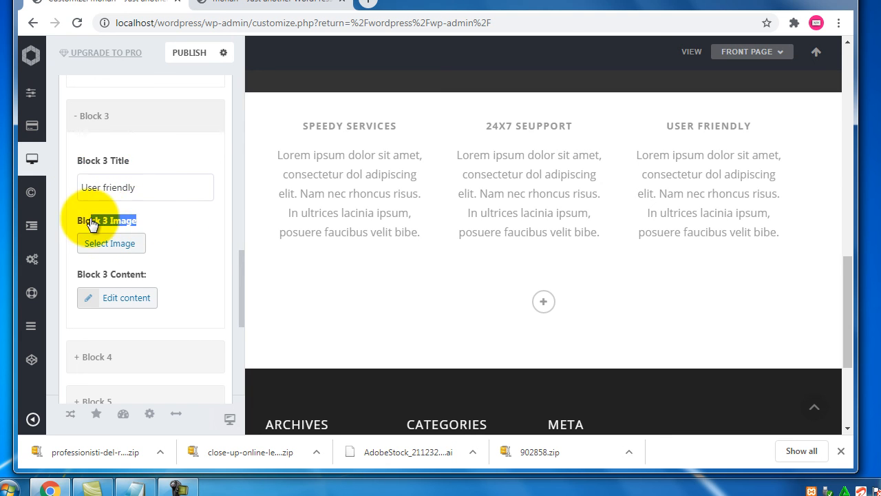
{"action": "left_click_drag", "start_coordinate": [144, 224], "coordinate": [92, 223]}
{"action": "left_click_drag", "start_coordinate": [158, 274], "coordinate": [136, 274]}
{"action": "double_click", "coordinate": [135, 275]}
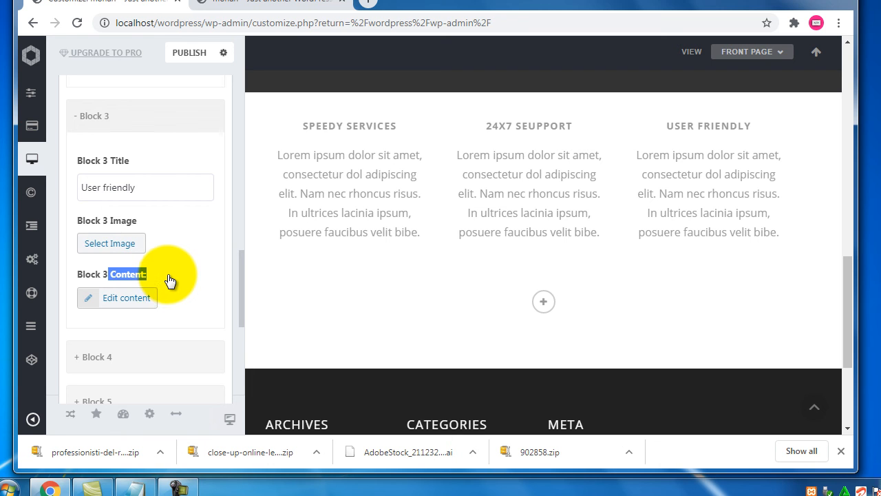
{"action": "left_click_drag", "start_coordinate": [673, 155], "coordinate": [686, 213]}
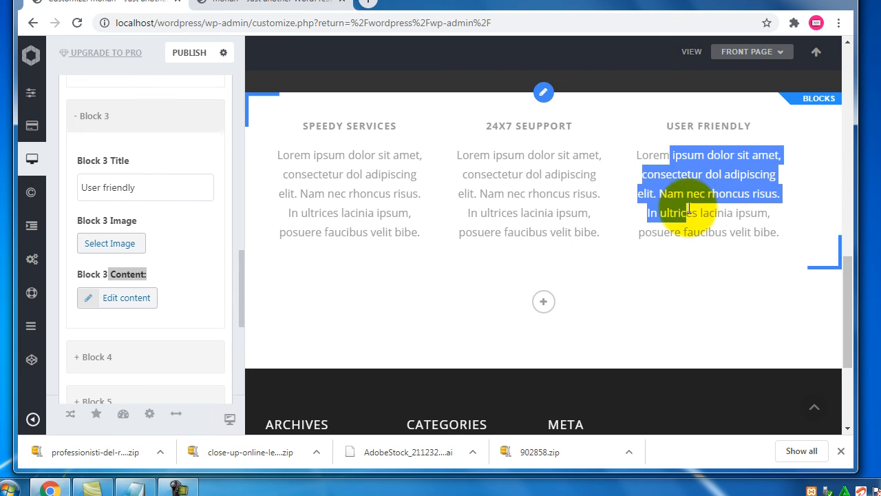
{"action": "scroll", "coordinate": [345, 225], "scroll_direction": "up", "scroll_amount": 10}
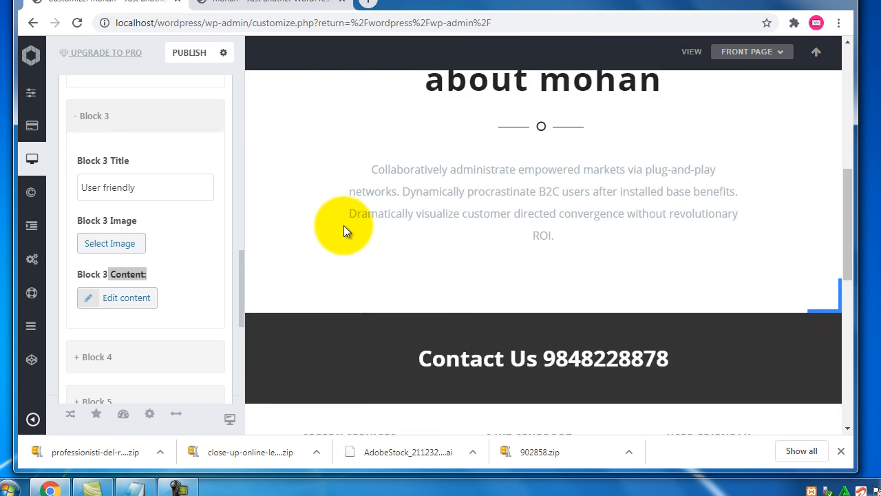
{"action": "scroll", "coordinate": [343, 224], "scroll_direction": "down", "scroll_amount": 5}
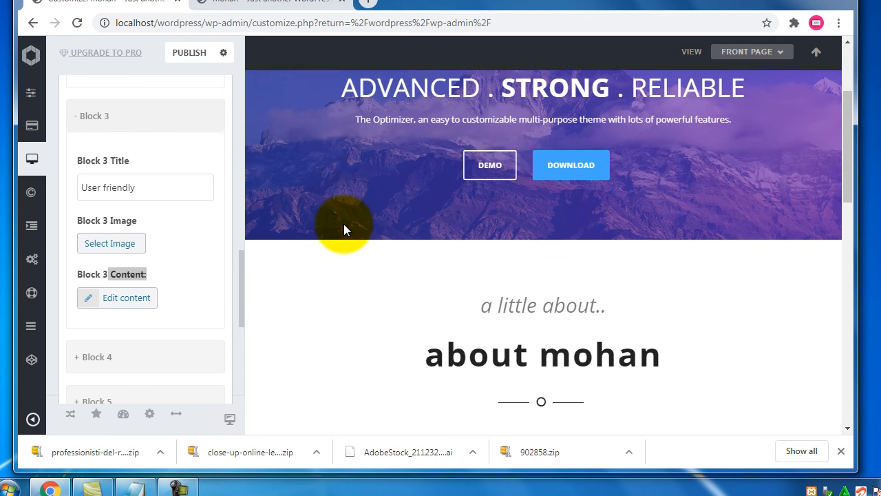
{"action": "scroll", "coordinate": [343, 223], "scroll_direction": "down", "scroll_amount": 3}
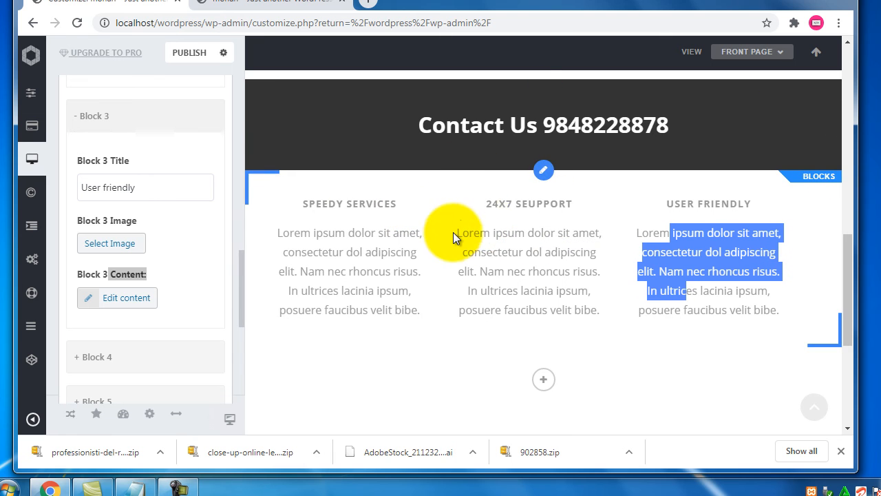
{"action": "scroll", "coordinate": [450, 241], "scroll_direction": "down", "scroll_amount": 2}
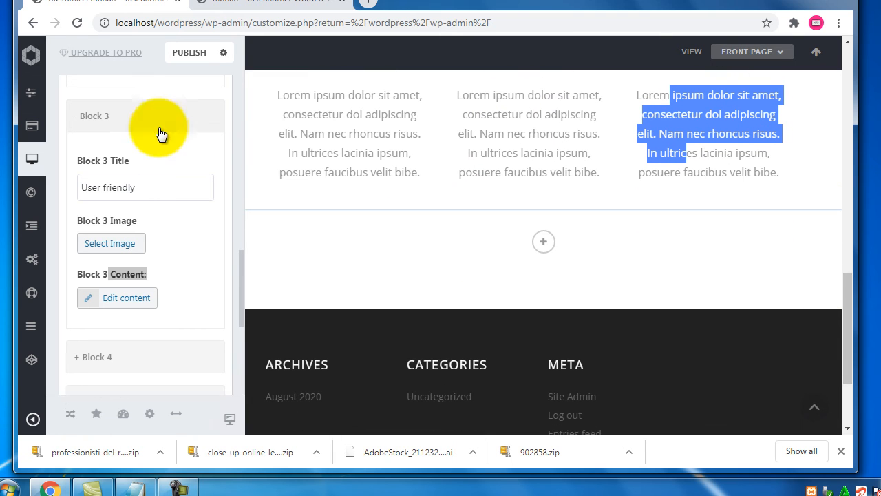
{"action": "scroll", "coordinate": [186, 183], "scroll_direction": "up", "scroll_amount": 5}
{"action": "scroll", "coordinate": [189, 199], "scroll_direction": "up", "scroll_amount": 4}
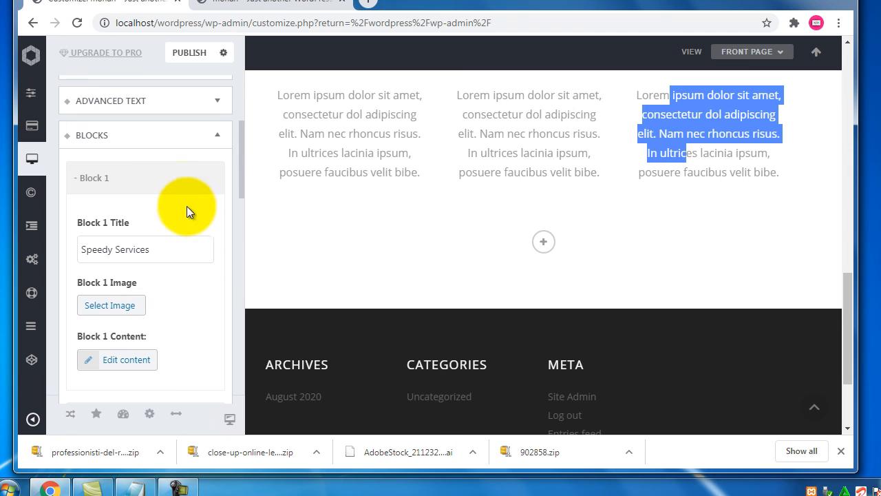
{"action": "left_click", "coordinate": [217, 141]}
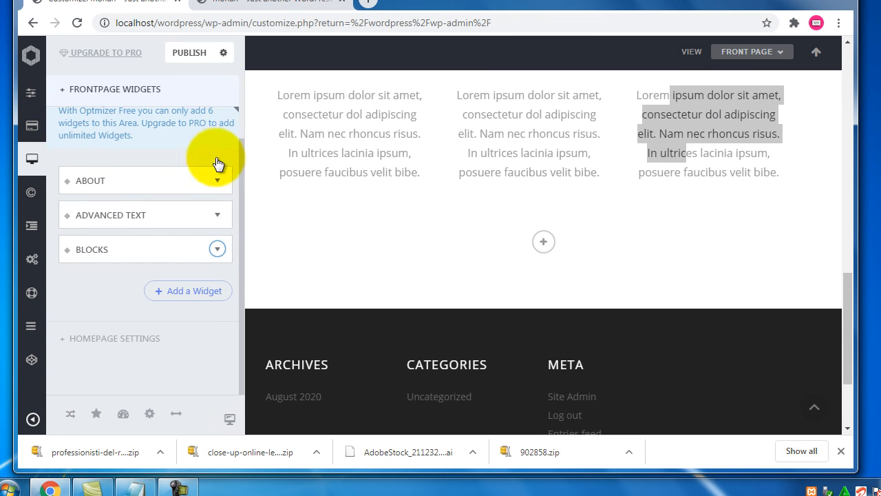
- Add another Blocks widget from Optimizer Widgets and collapse its settings
{"action": "left_click", "coordinate": [190, 292]}
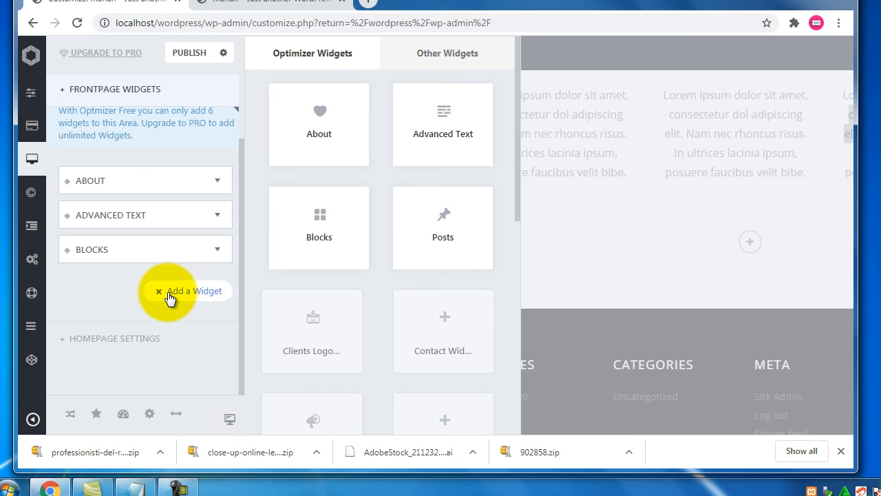
{"action": "left_click", "coordinate": [333, 243]}
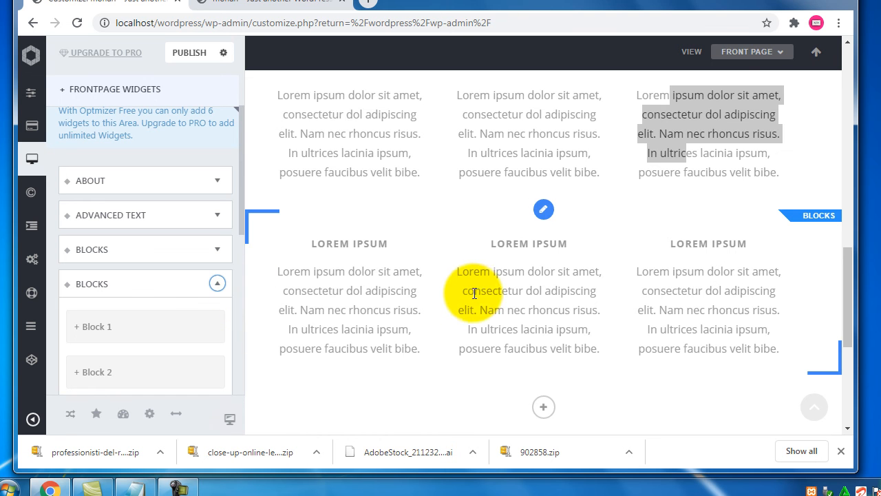
{"action": "scroll", "coordinate": [454, 276], "scroll_direction": "up", "scroll_amount": 2}
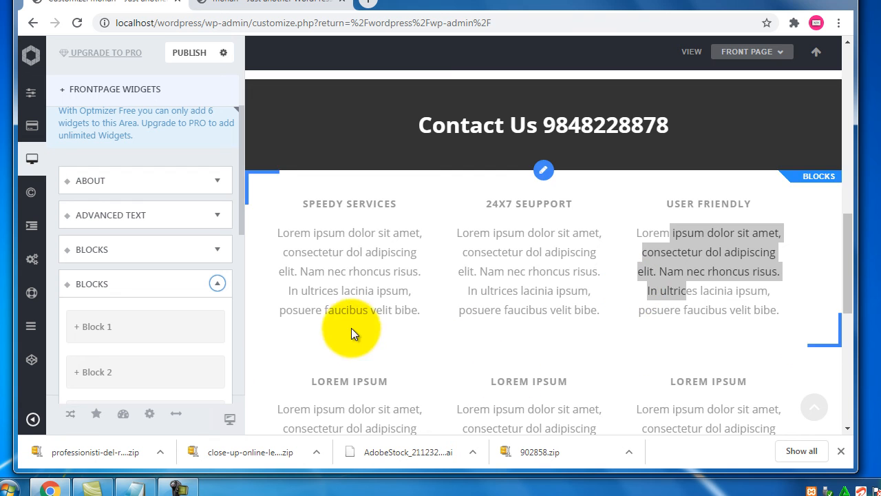
{"action": "scroll", "coordinate": [287, 312], "scroll_direction": "down", "scroll_amount": 2}
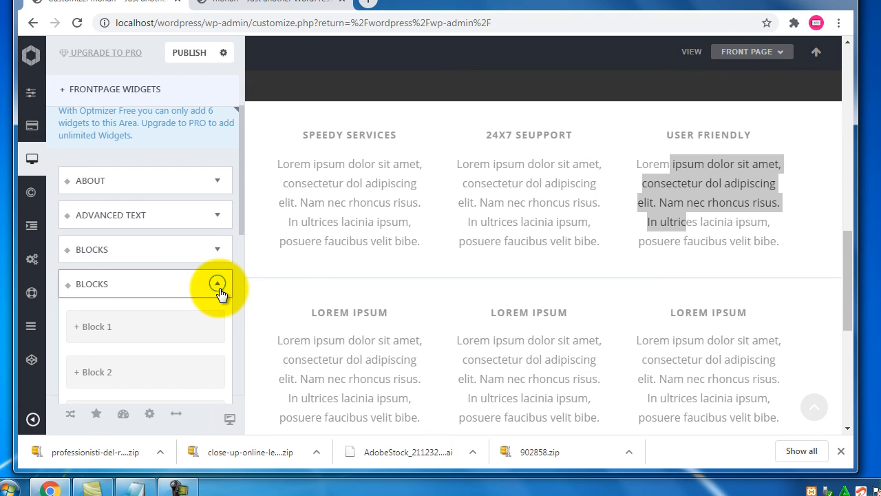
{"action": "left_click", "coordinate": [219, 286]}
- Add a Posts widget from the Optimizer Widgets chooser, creating the Our Work section with Hello World!
{"action": "scroll", "coordinate": [489, 289], "scroll_direction": "down", "scroll_amount": 3}
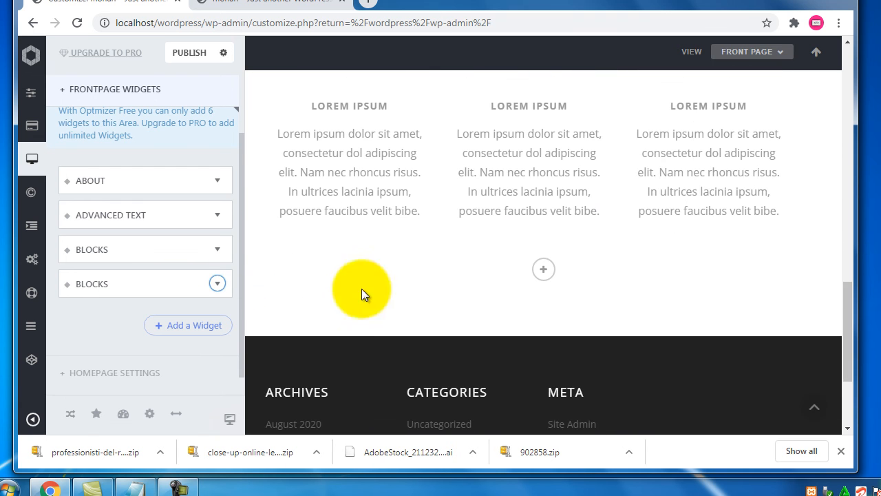
{"action": "left_click", "coordinate": [208, 325]}
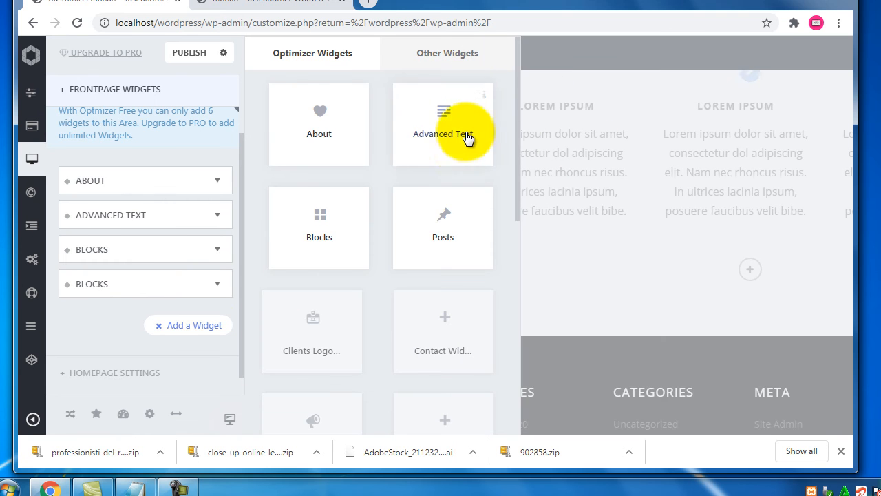
{"action": "left_click", "coordinate": [431, 249]}
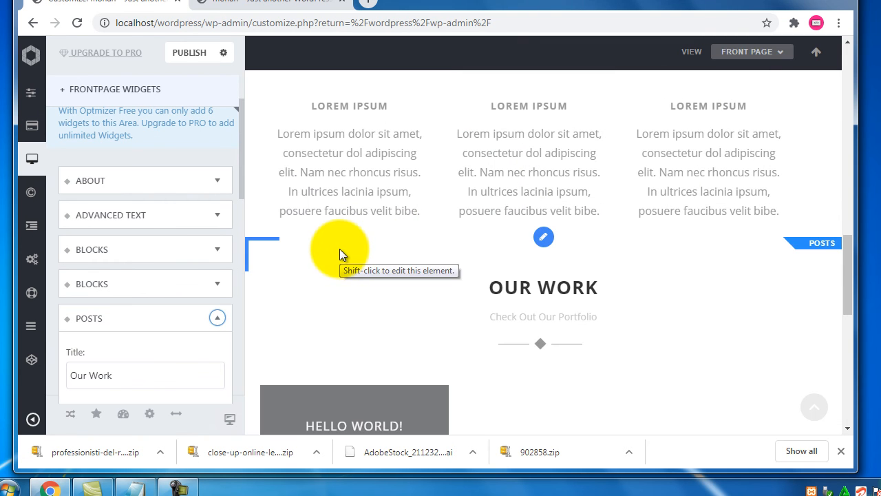
{"action": "scroll", "coordinate": [341, 243], "scroll_direction": "down", "scroll_amount": 2}
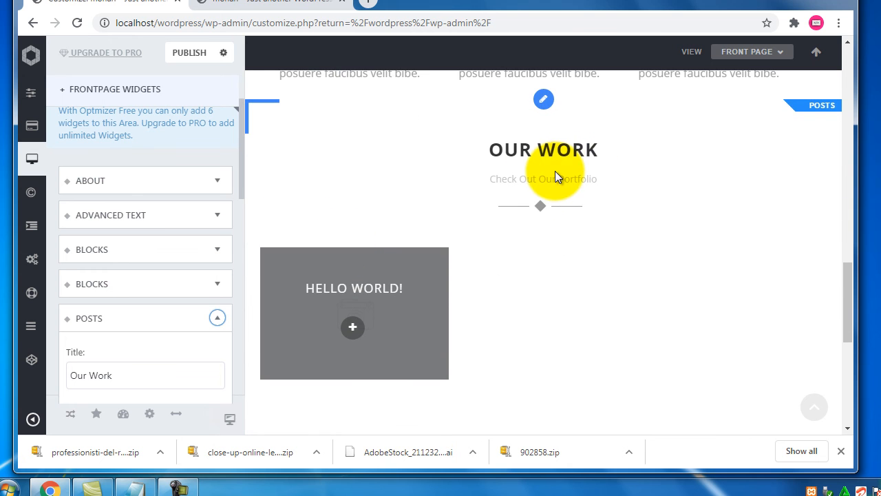
{"action": "scroll", "coordinate": [185, 320], "scroll_direction": "down", "scroll_amount": 2}
- Check the Posts widget's title 'Our Work' and subtitle 'Check Out Our Work'
{"action": "left_click_drag", "start_coordinate": [147, 249], "coordinate": [60, 250]}
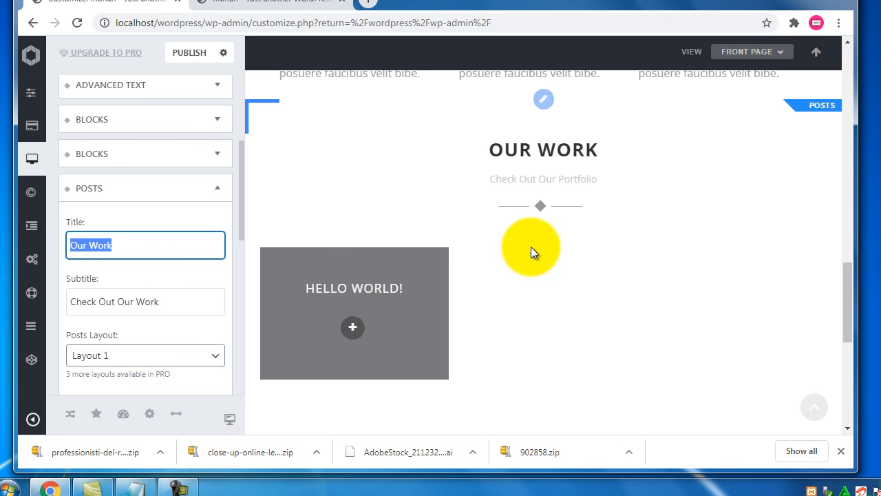
{"action": "left_click_drag", "start_coordinate": [508, 179], "coordinate": [618, 179]}
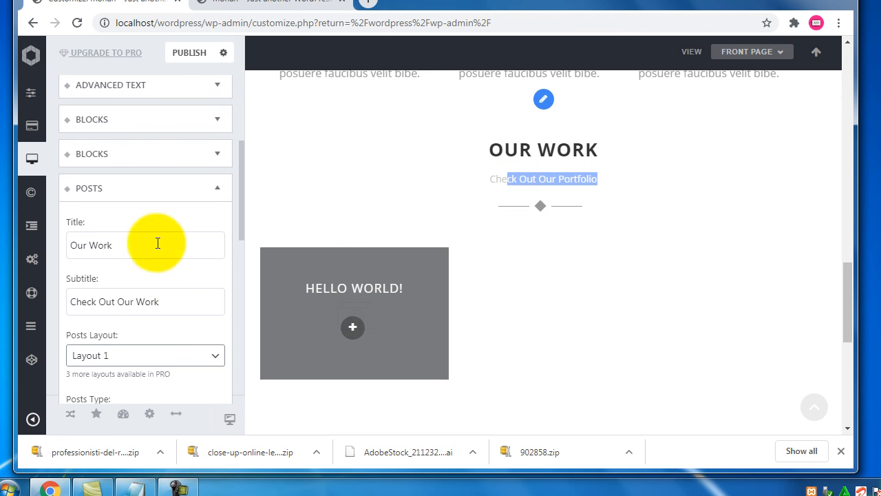
{"action": "left_click_drag", "start_coordinate": [168, 307], "coordinate": [45, 301]}
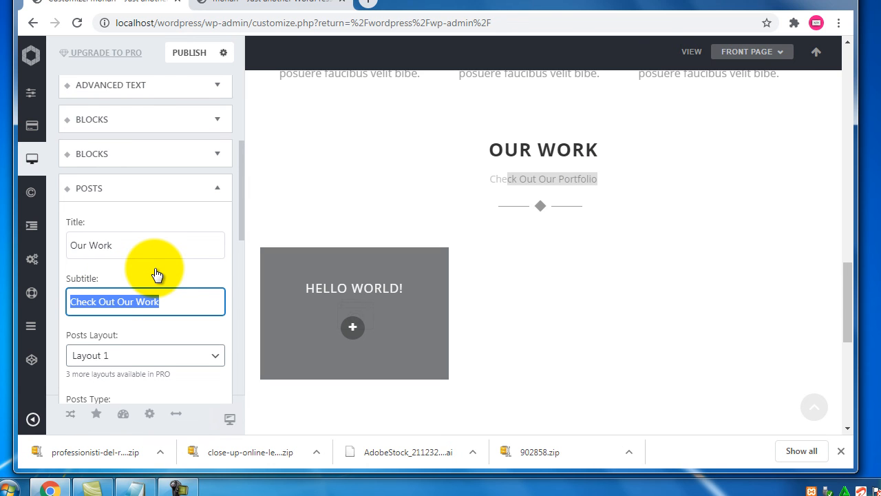
{"action": "scroll", "coordinate": [167, 261], "scroll_direction": "down", "scroll_amount": 2}
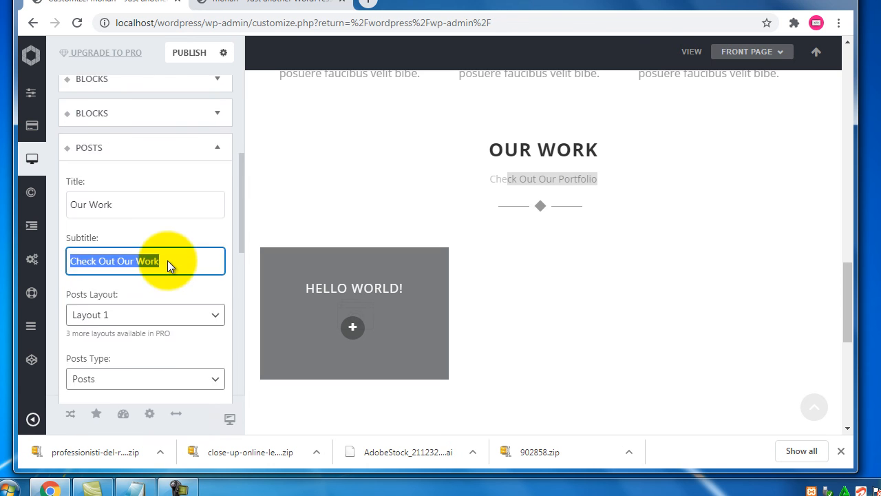
- Try Layouts 2, 4 and 1 for the posts section, settling on Layout 2
{"action": "left_click_drag", "start_coordinate": [73, 200], "coordinate": [114, 199]}
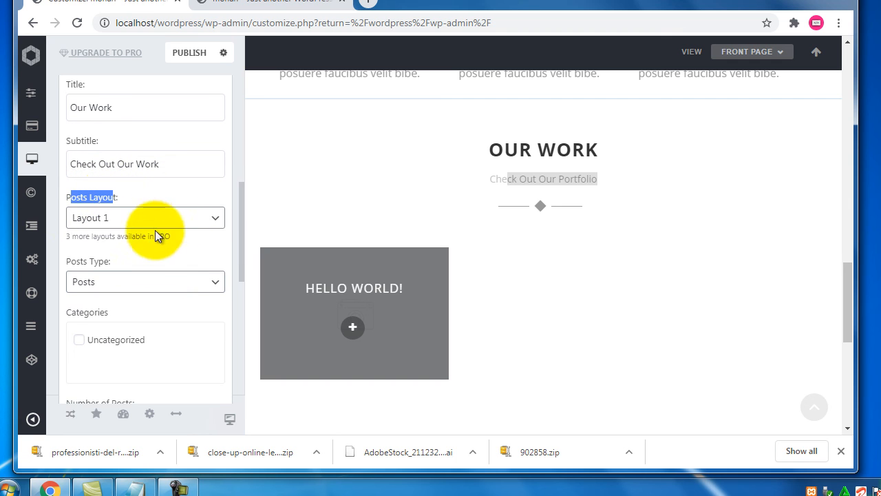
{"action": "left_click", "coordinate": [184, 222]}
{"action": "left_click", "coordinate": [126, 252]}
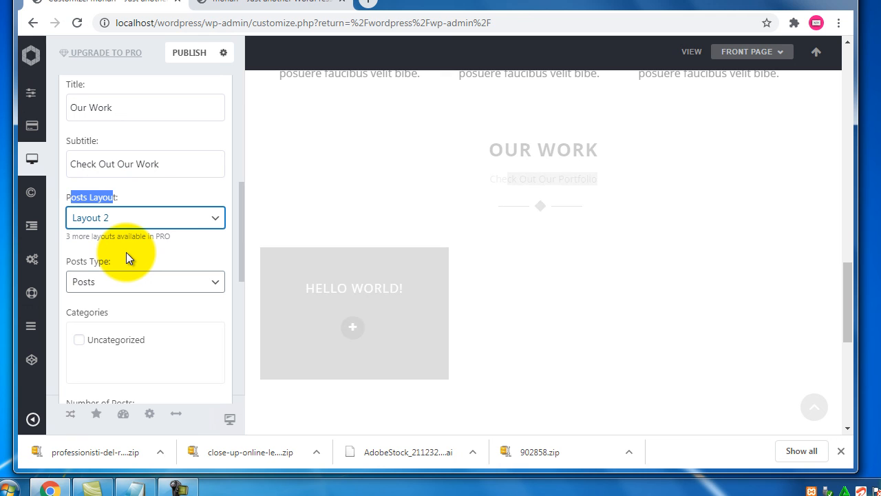
{"action": "left_click", "coordinate": [142, 219]}
{"action": "left_click", "coordinate": [135, 262]}
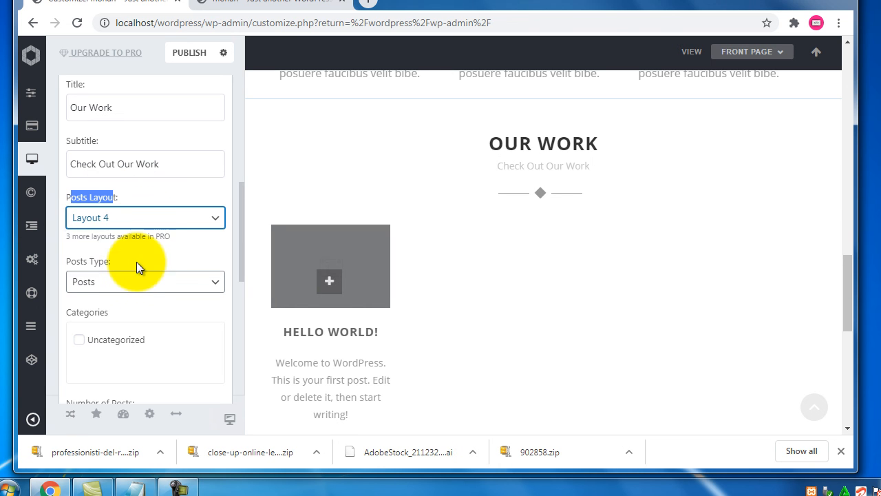
{"action": "left_click", "coordinate": [169, 225]}
{"action": "left_click", "coordinate": [168, 232]}
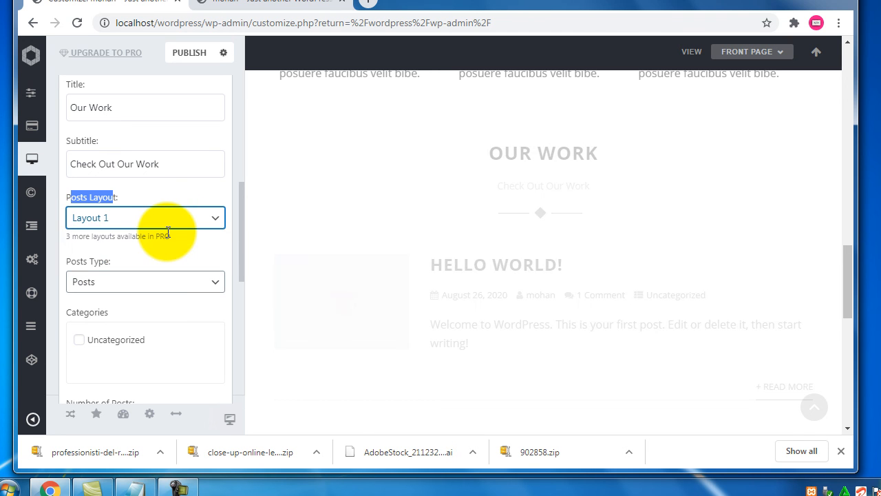
{"action": "left_click", "coordinate": [174, 224]}
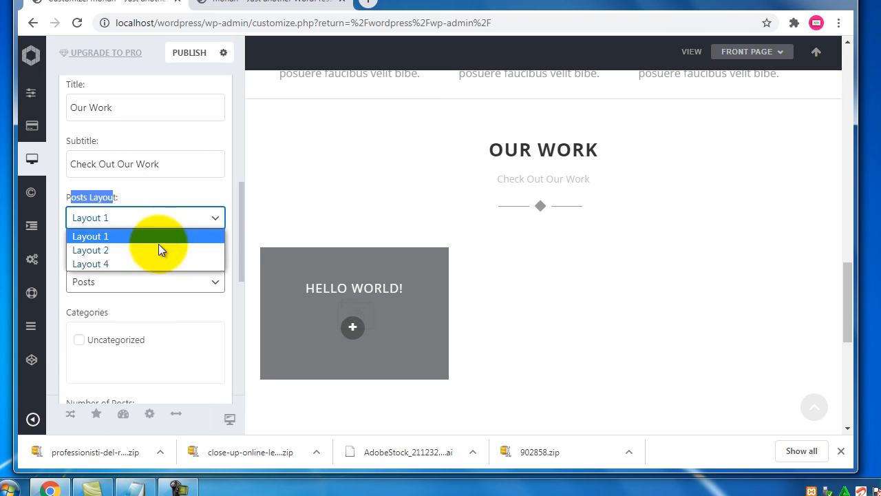
{"action": "left_click", "coordinate": [155, 251]}
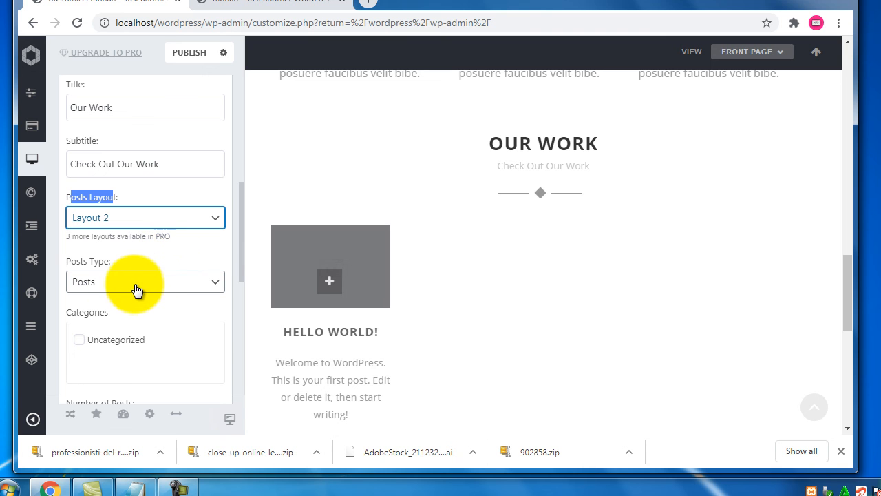
{"action": "scroll", "coordinate": [137, 288], "scroll_direction": "down", "scroll_amount": 1}
{"action": "left_click_drag", "start_coordinate": [68, 192], "coordinate": [99, 194]}
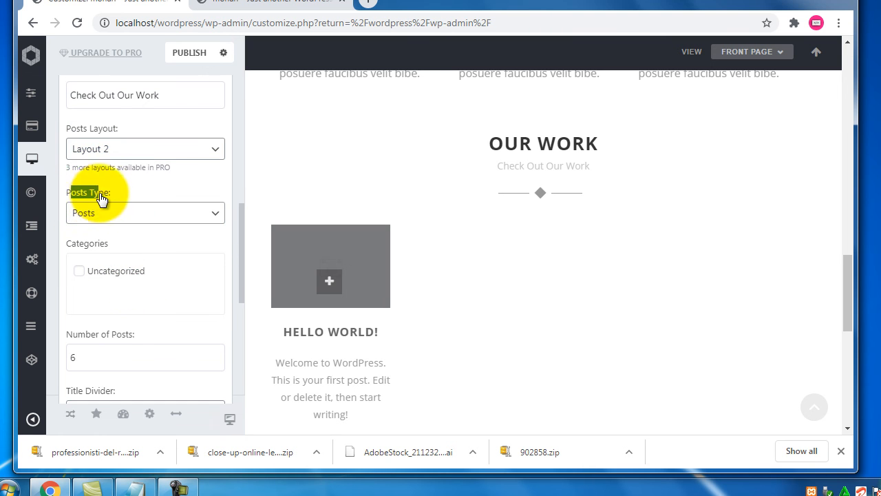
{"action": "left_click_drag", "start_coordinate": [86, 335], "coordinate": [111, 335]}
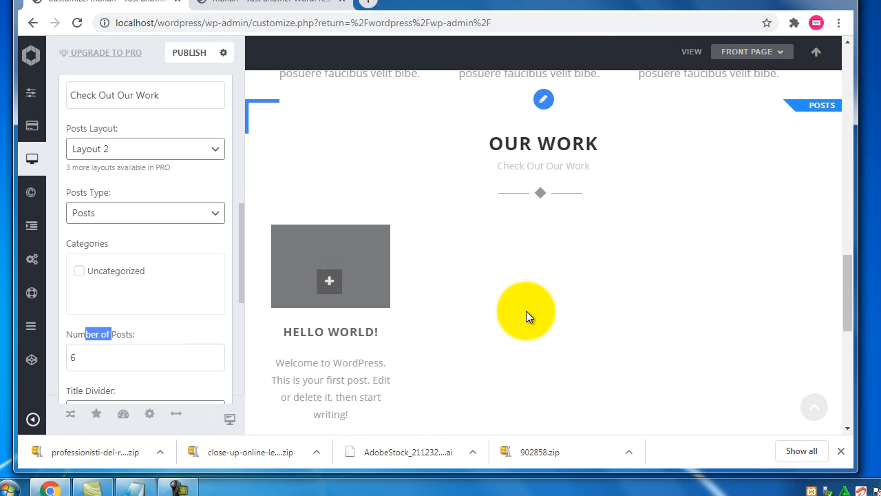
{"action": "double_click", "coordinate": [89, 358]}
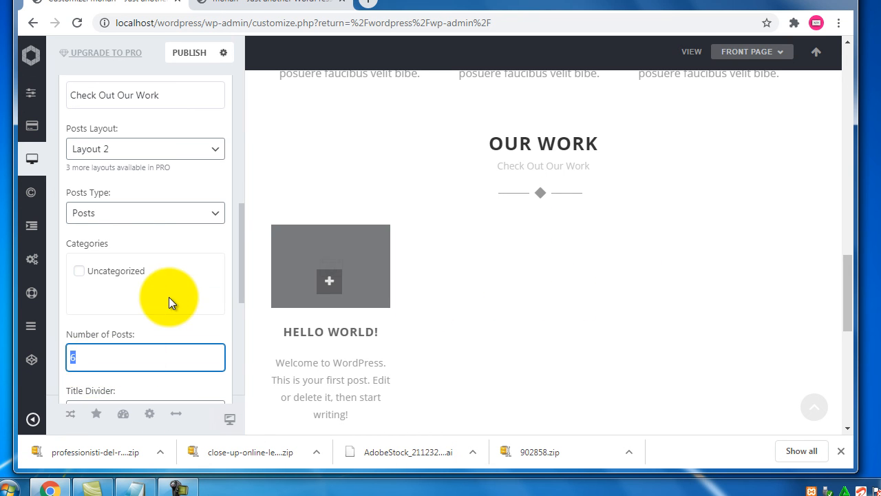
{"action": "scroll", "coordinate": [168, 296], "scroll_direction": "down", "scroll_amount": 3}
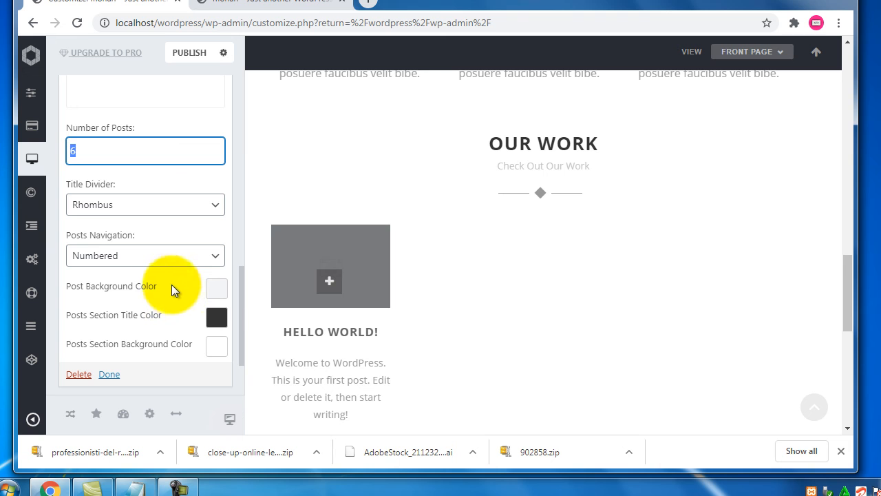
{"action": "left_click_drag", "start_coordinate": [117, 190], "coordinate": [79, 187]}
{"action": "left_click_drag", "start_coordinate": [131, 242], "coordinate": [71, 237]}
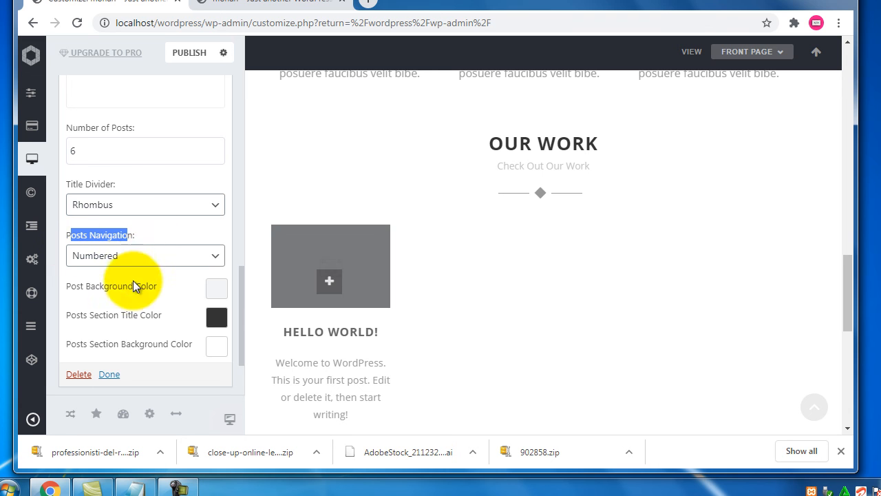
{"action": "scroll", "coordinate": [161, 290], "scroll_direction": "up", "scroll_amount": 3}
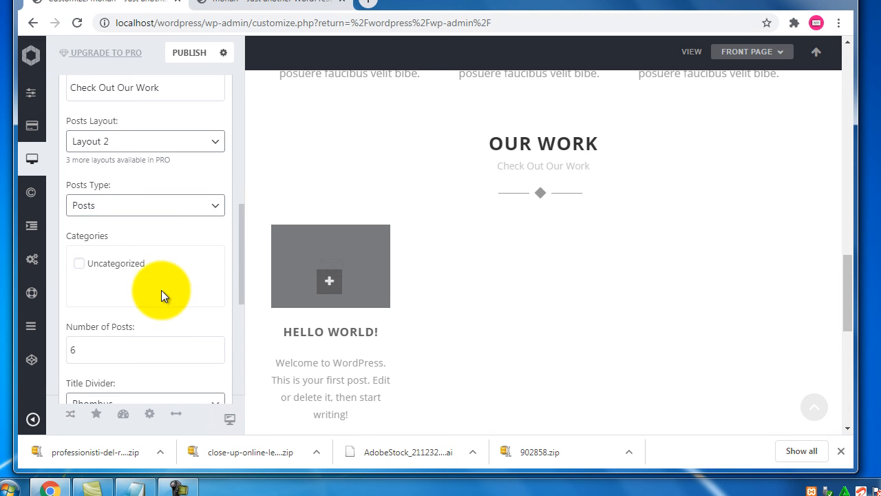
{"action": "scroll", "coordinate": [161, 284], "scroll_direction": "up", "scroll_amount": 1}
{"action": "left_click", "coordinate": [165, 275]}
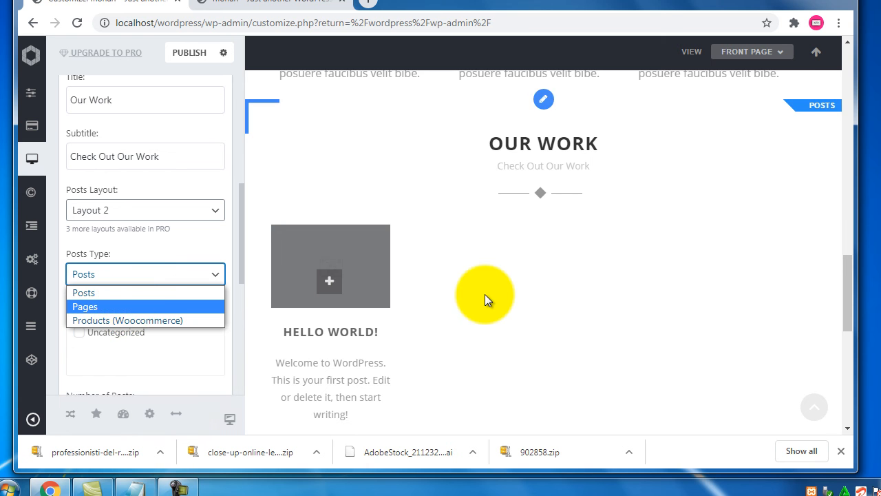
{"action": "scroll", "coordinate": [485, 294], "scroll_direction": "up", "scroll_amount": 1}
{"action": "scroll", "coordinate": [128, 305], "scroll_direction": "up", "scroll_amount": 2}
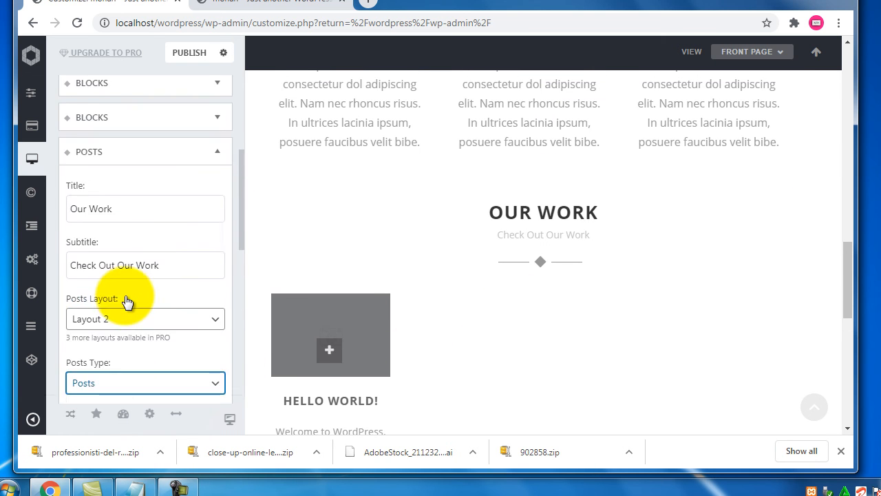
{"action": "scroll", "coordinate": [126, 296], "scroll_direction": "down", "scroll_amount": 2}
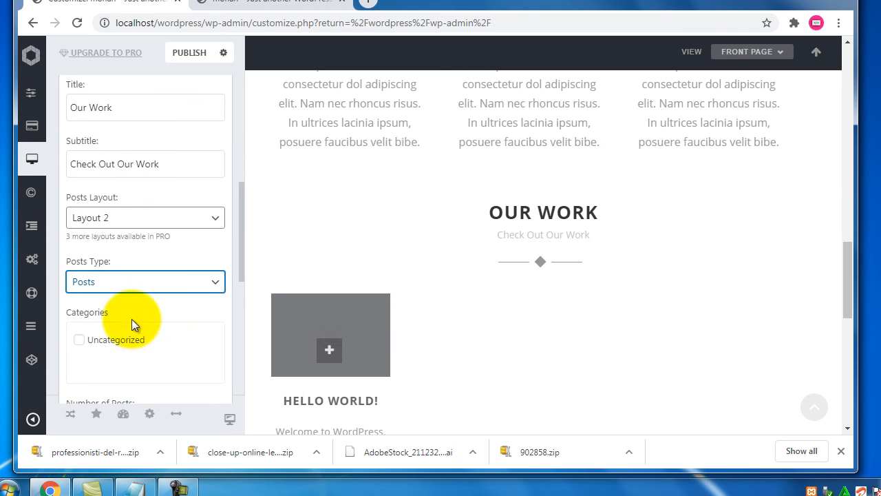
{"action": "left_click_drag", "start_coordinate": [112, 319], "coordinate": [73, 318]}
{"action": "left_click", "coordinate": [85, 329]}
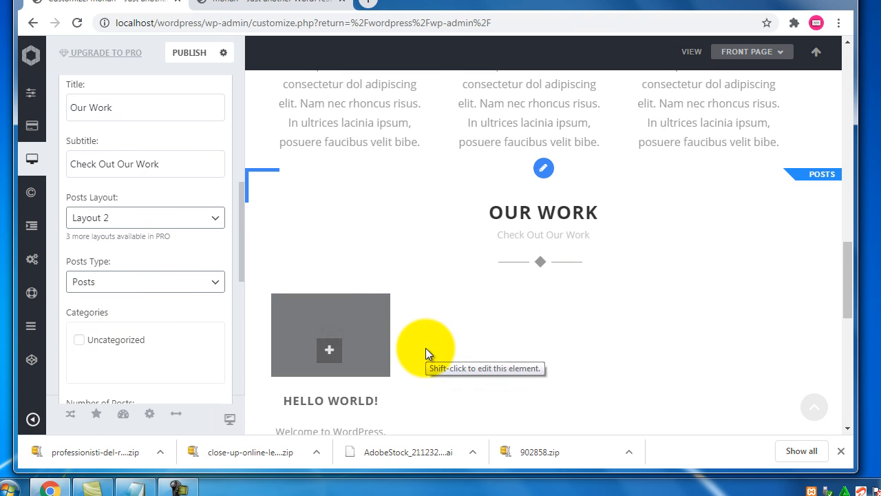
- Review the customizer preview and publish the home page customizations
{"action": "scroll", "coordinate": [509, 246], "scroll_direction": "up", "scroll_amount": 4}
{"action": "scroll", "coordinate": [509, 247], "scroll_direction": "up", "scroll_amount": 10}
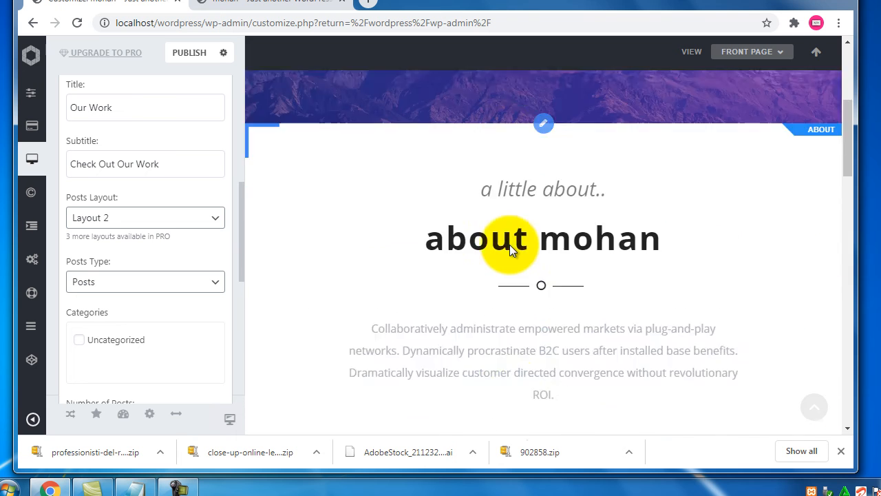
{"action": "scroll", "coordinate": [509, 245], "scroll_direction": "down", "scroll_amount": 10}
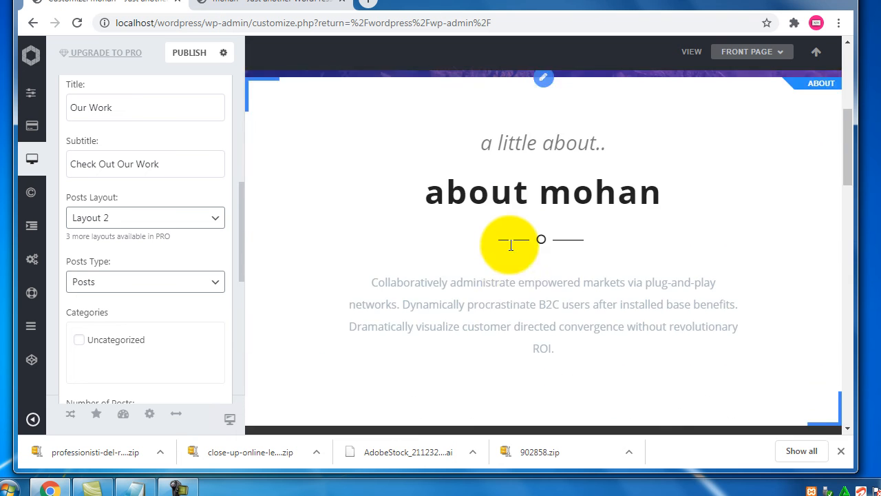
{"action": "scroll", "coordinate": [509, 244], "scroll_direction": "down", "scroll_amount": 3}
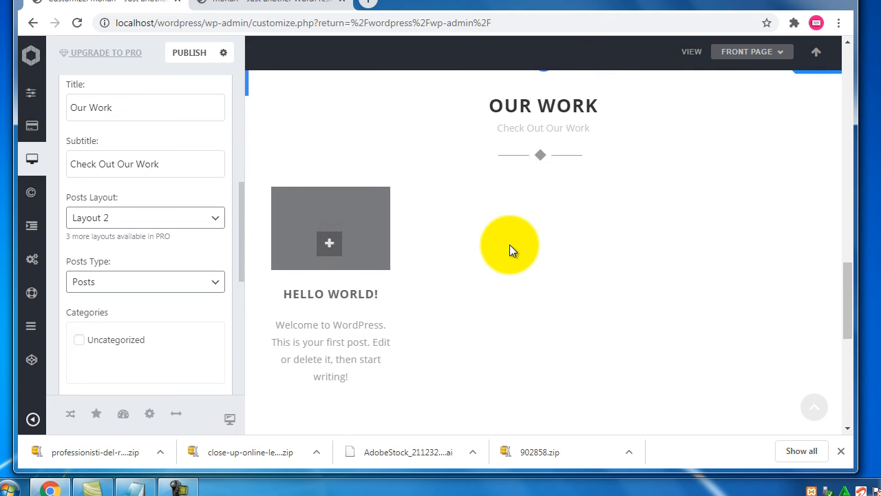
{"action": "scroll", "coordinate": [509, 245], "scroll_direction": "down", "scroll_amount": 4}
{"action": "scroll", "coordinate": [510, 244], "scroll_direction": "down", "scroll_amount": 3}
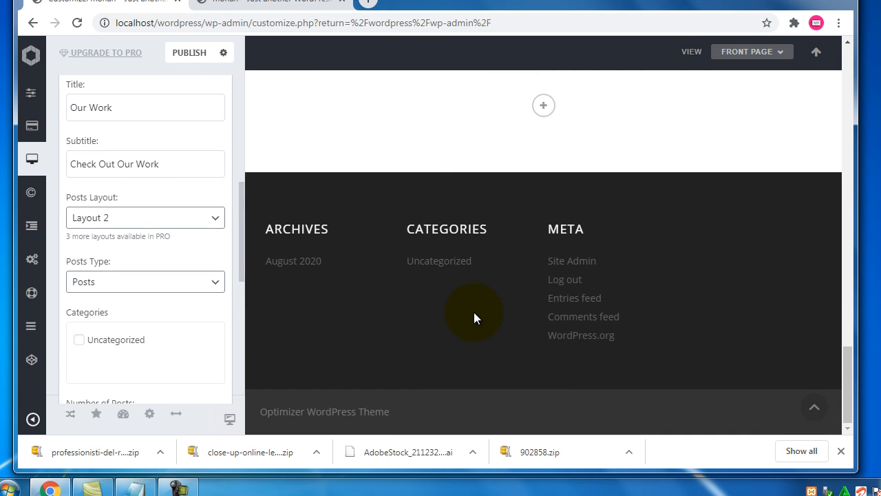
{"action": "scroll", "coordinate": [474, 318], "scroll_direction": "up", "scroll_amount": 20}
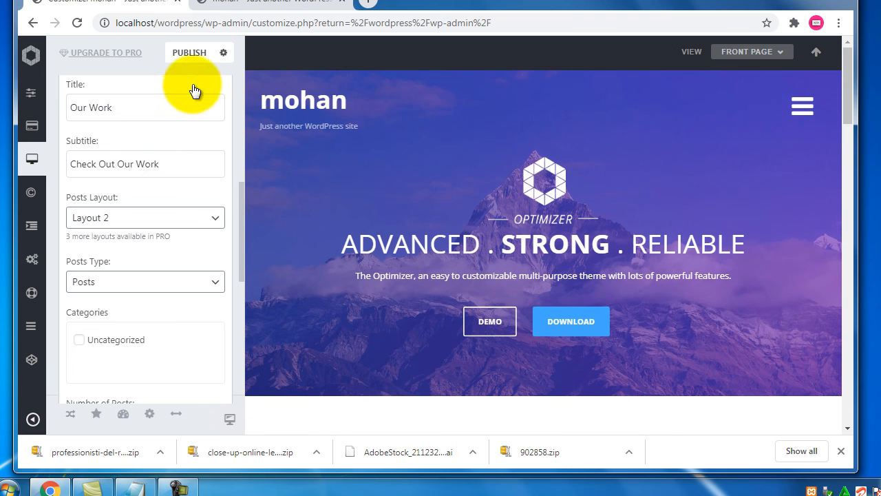
{"action": "left_click", "coordinate": [201, 54]}
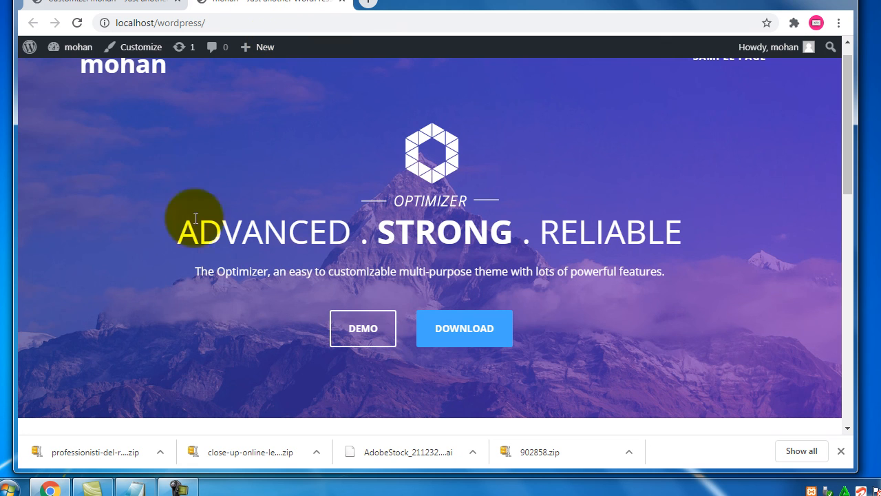
- Reload localhost/wordpress/ and scroll through the published front-page sections
{"action": "key", "text": "F5"}
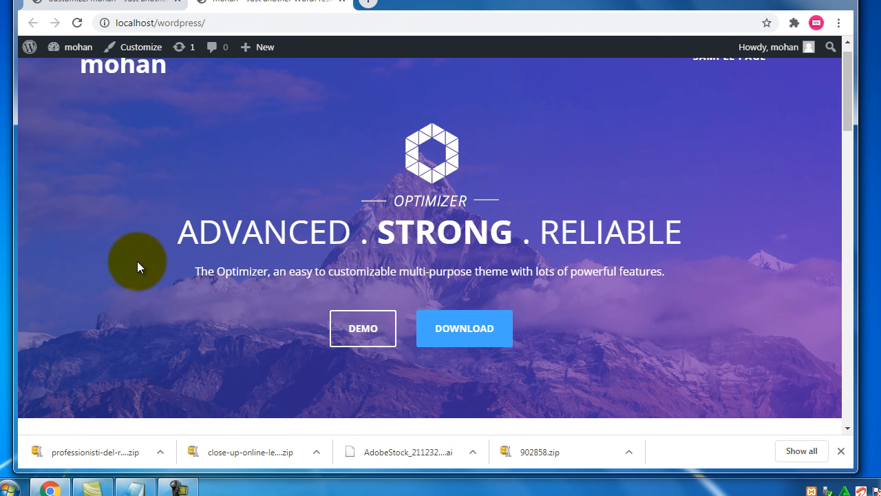
{"action": "scroll", "coordinate": [155, 267], "scroll_direction": "down", "scroll_amount": 4}
{"action": "scroll", "coordinate": [156, 264], "scroll_direction": "up", "scroll_amount": 4}
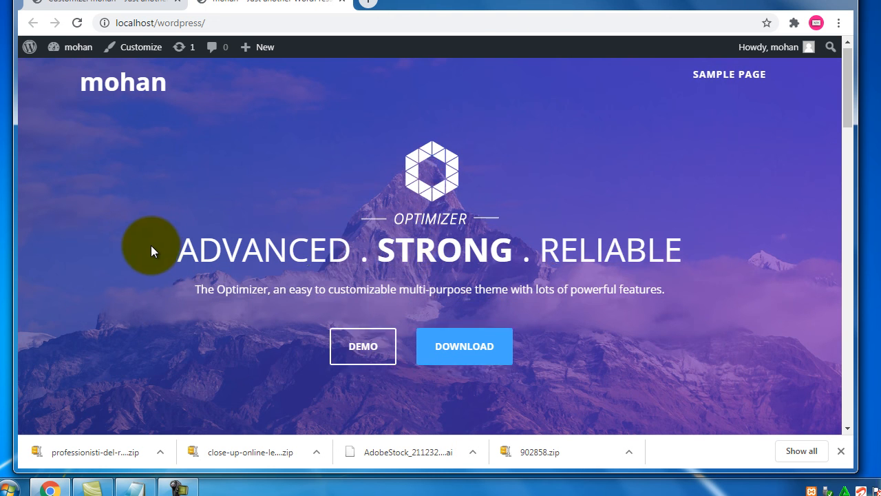
{"action": "scroll", "coordinate": [153, 248], "scroll_direction": "down", "scroll_amount": 3}
{"action": "scroll", "coordinate": [151, 249], "scroll_direction": "down", "scroll_amount": 2}
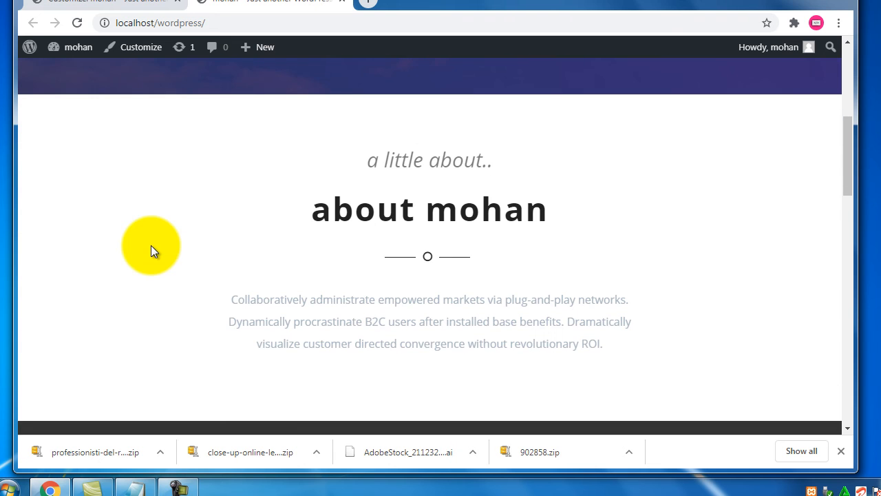
{"action": "scroll", "coordinate": [150, 255], "scroll_direction": "down", "scroll_amount": 5}
{"action": "scroll", "coordinate": [148, 256], "scroll_direction": "down", "scroll_amount": 3}
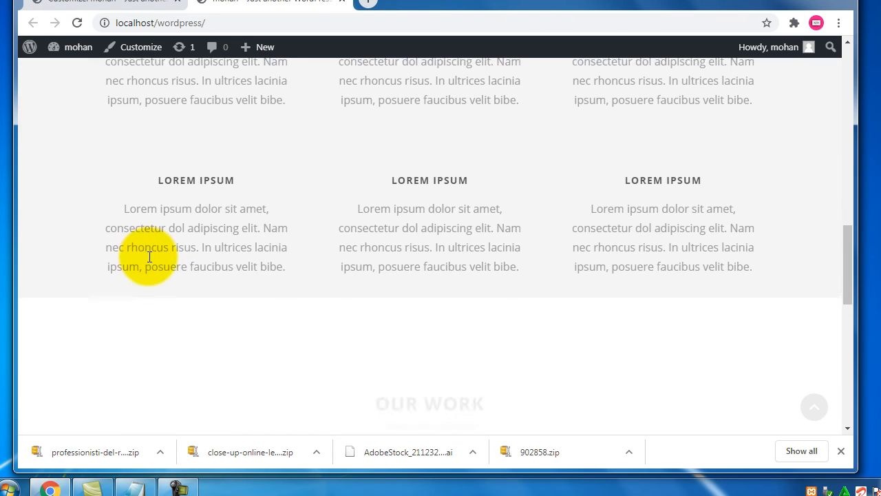
{"action": "scroll", "coordinate": [148, 256], "scroll_direction": "down", "scroll_amount": 1}
{"action": "scroll", "coordinate": [149, 262], "scroll_direction": "down", "scroll_amount": 2}
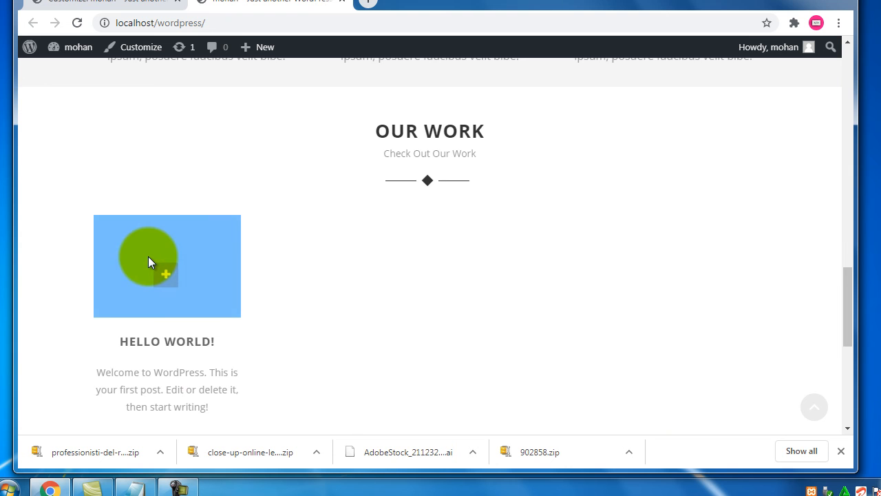
{"action": "scroll", "coordinate": [149, 262], "scroll_direction": "down", "scroll_amount": 5}
{"action": "scroll", "coordinate": [148, 256], "scroll_direction": "up", "scroll_amount": 15}
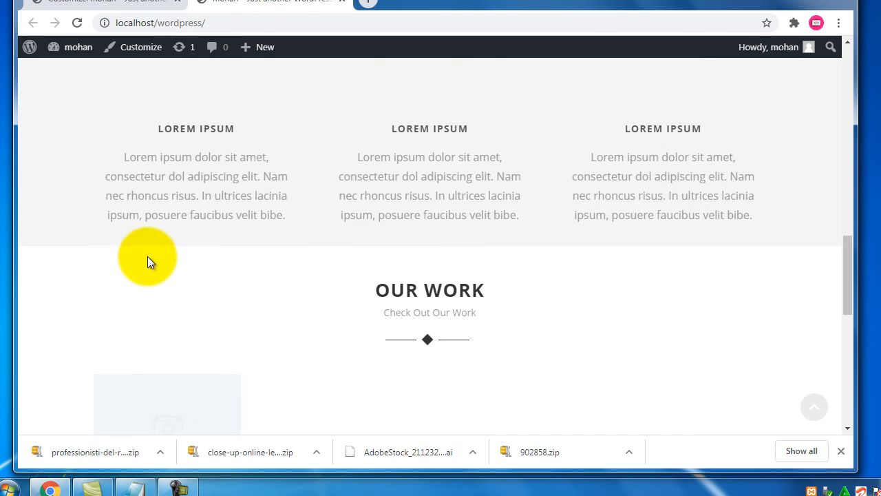
{"action": "scroll", "coordinate": [144, 263], "scroll_direction": "up", "scroll_amount": 5}
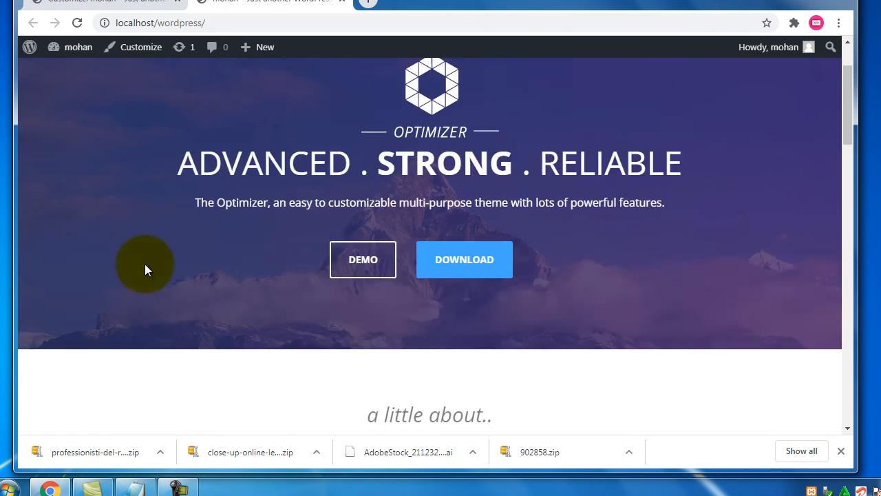
- Check the 'home page/ landing page' line in the Notepad notes, then return to the live site
{"action": "left_click", "coordinate": [133, 487]}
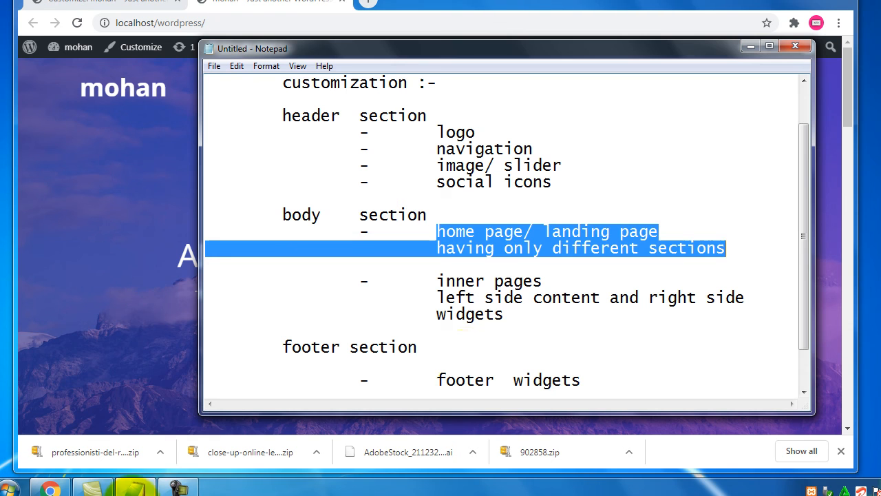
{"action": "left_click", "coordinate": [515, 321]}
{"action": "left_click_drag", "start_coordinate": [657, 231], "coordinate": [735, 254]}
{"action": "left_click", "coordinate": [120, 263]}
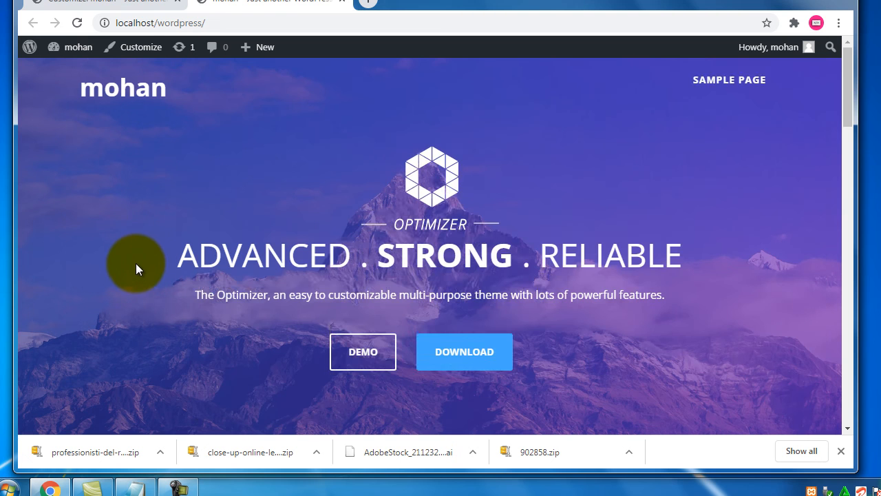
- Scroll the live site to the footer and back, then select 'inner pages' in the Notepad notes
{"action": "scroll", "coordinate": [142, 264], "scroll_direction": "down", "scroll_amount": 3}
{"action": "scroll", "coordinate": [142, 265], "scroll_direction": "down", "scroll_amount": 10}
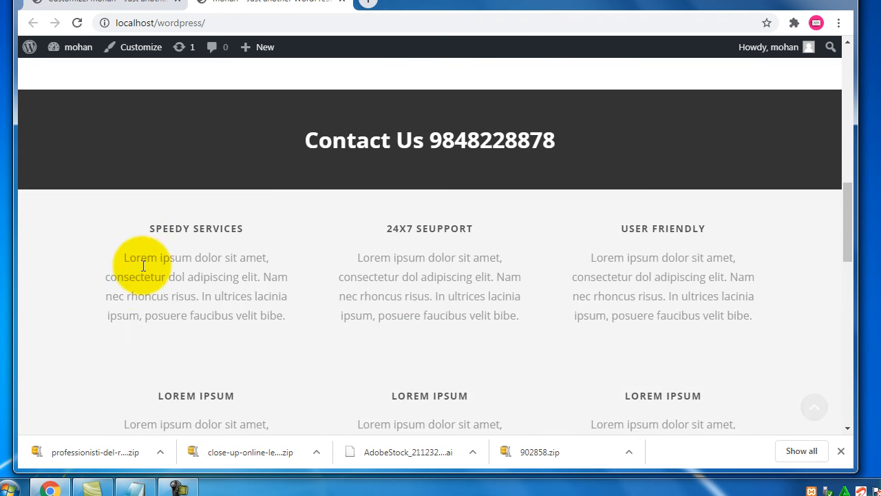
{"action": "scroll", "coordinate": [142, 265], "scroll_direction": "down", "scroll_amount": 6}
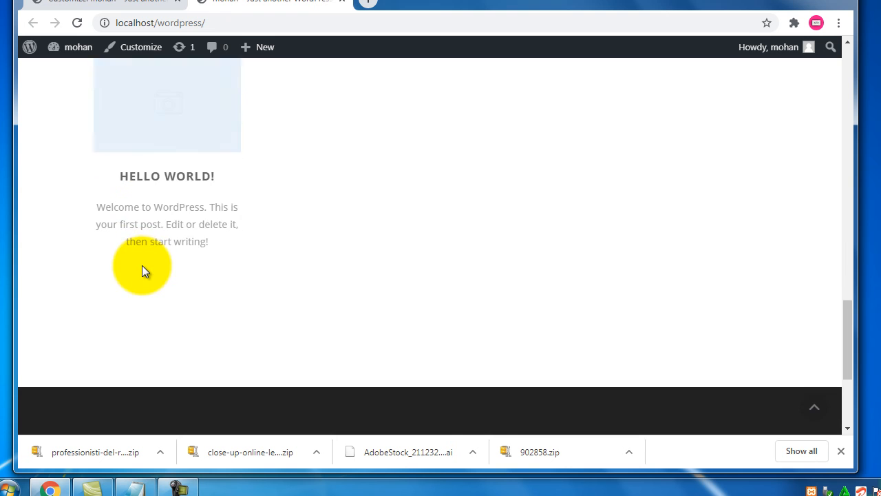
{"action": "scroll", "coordinate": [141, 265], "scroll_direction": "up", "scroll_amount": 20}
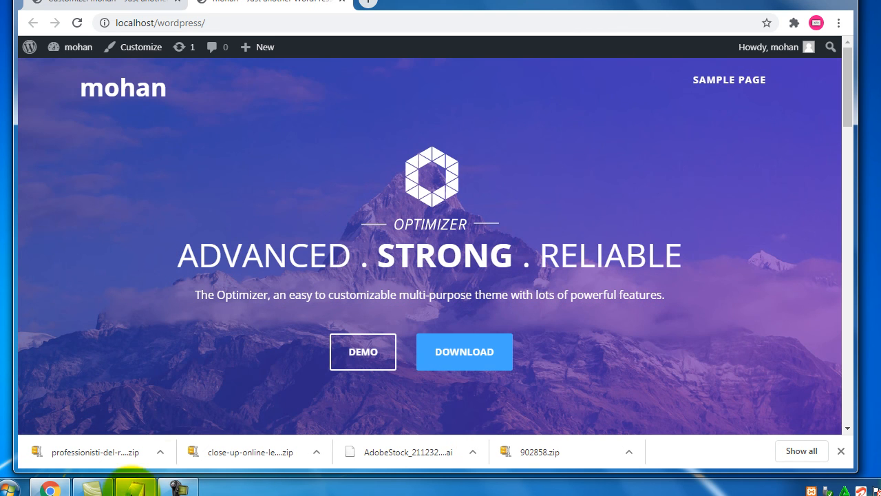
{"action": "left_click", "coordinate": [131, 486]}
{"action": "left_click_drag", "start_coordinate": [436, 280], "coordinate": [551, 280]}
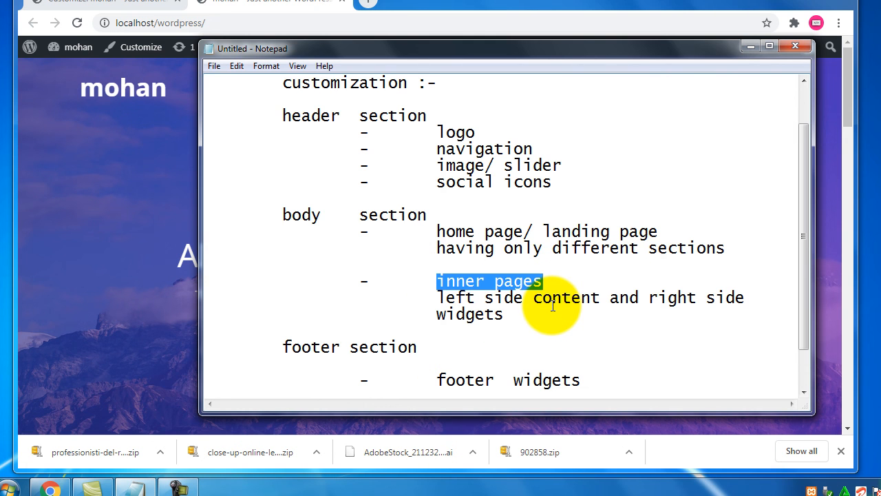
- Deselect 'inner pages' in Notepad and bring the live WordPress home page forward
{"action": "left_click", "coordinate": [549, 282]}
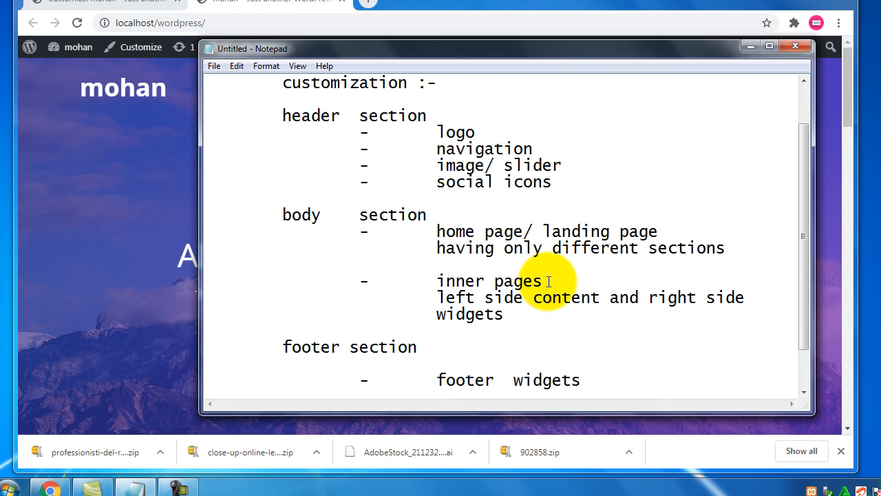
{"action": "left_click", "coordinate": [267, 7]}
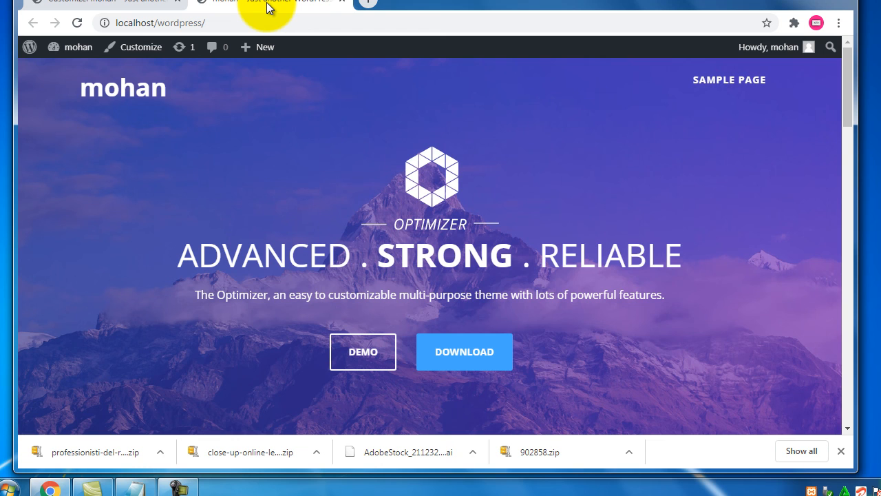